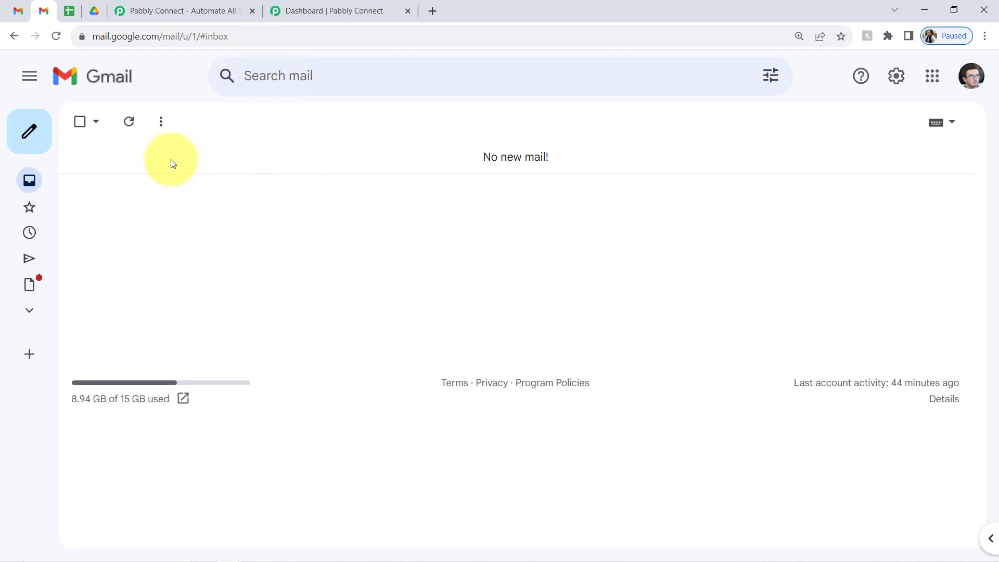
- Check the blank 'Attachments of Gmail' sheet's row 2, then view the empty Drive folder
click(66, 9)
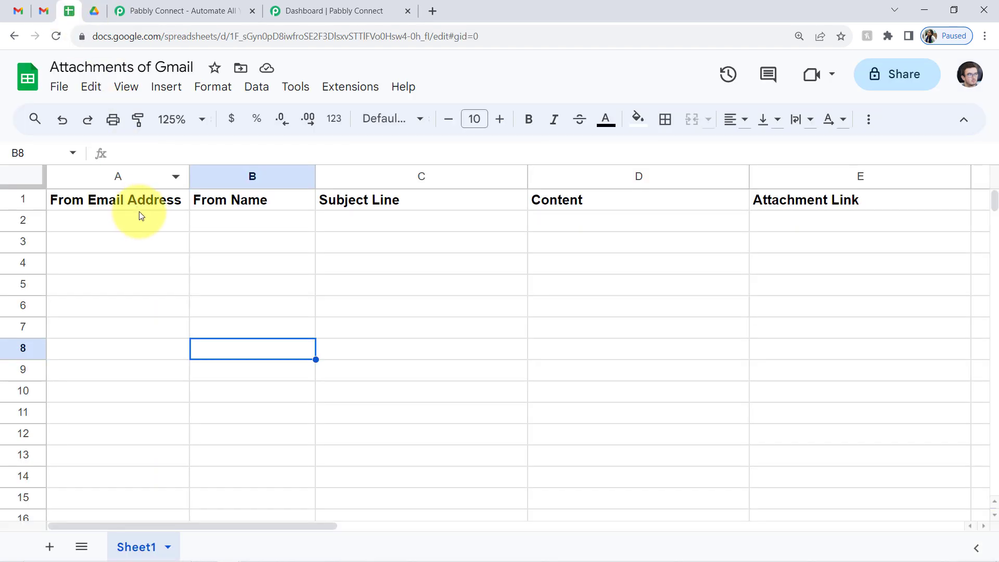
drag(139, 220, 817, 227)
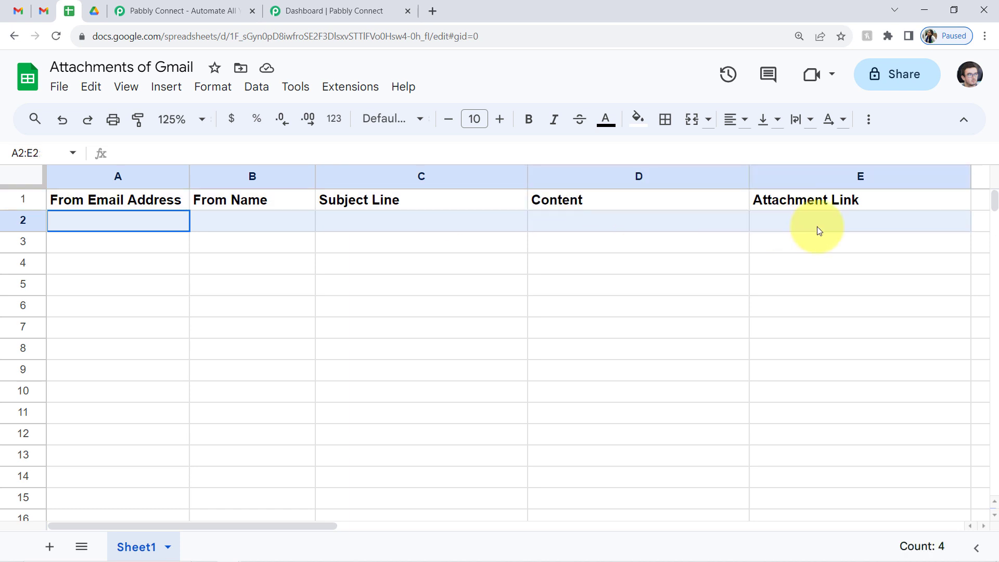
click(772, 266)
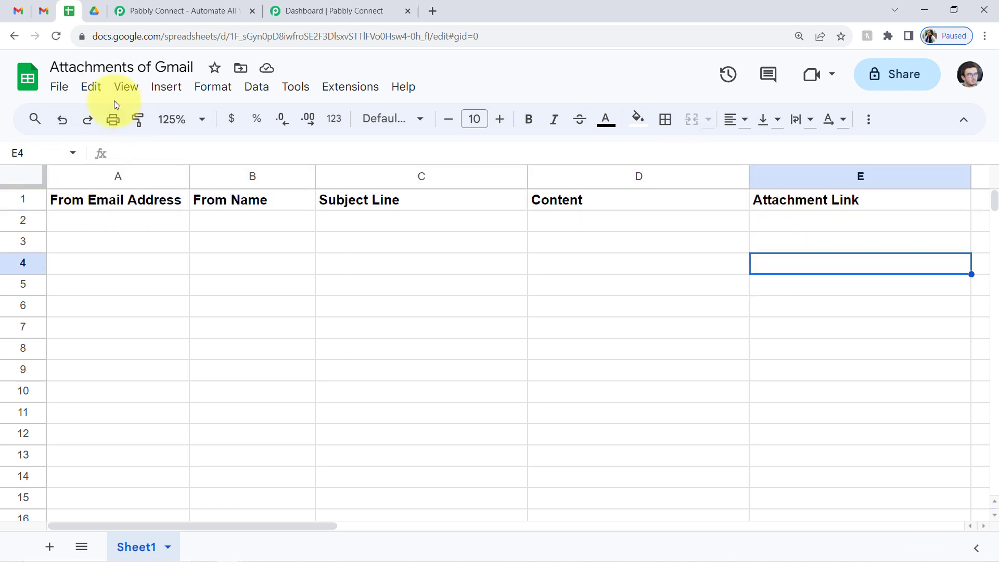
click(89, 11)
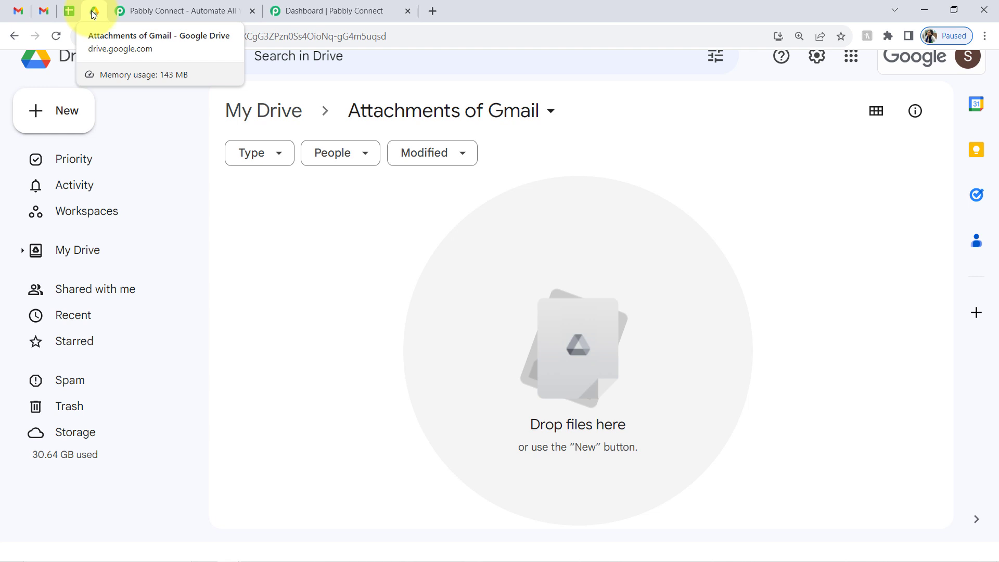
- Read over the Pabbly Connect landing page headline about connecting applications and automating tasks
click(149, 11)
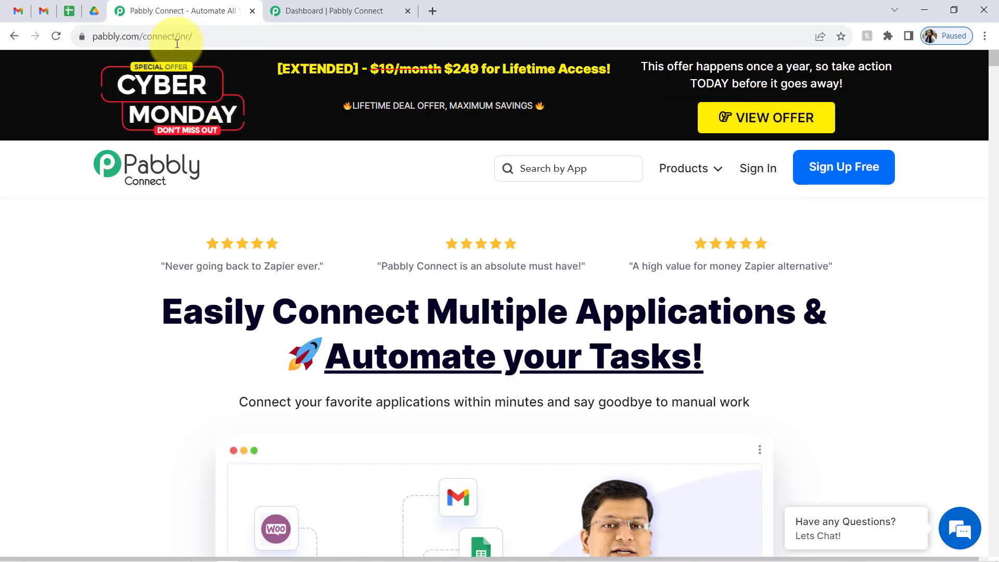
drag(111, 37, 298, 116)
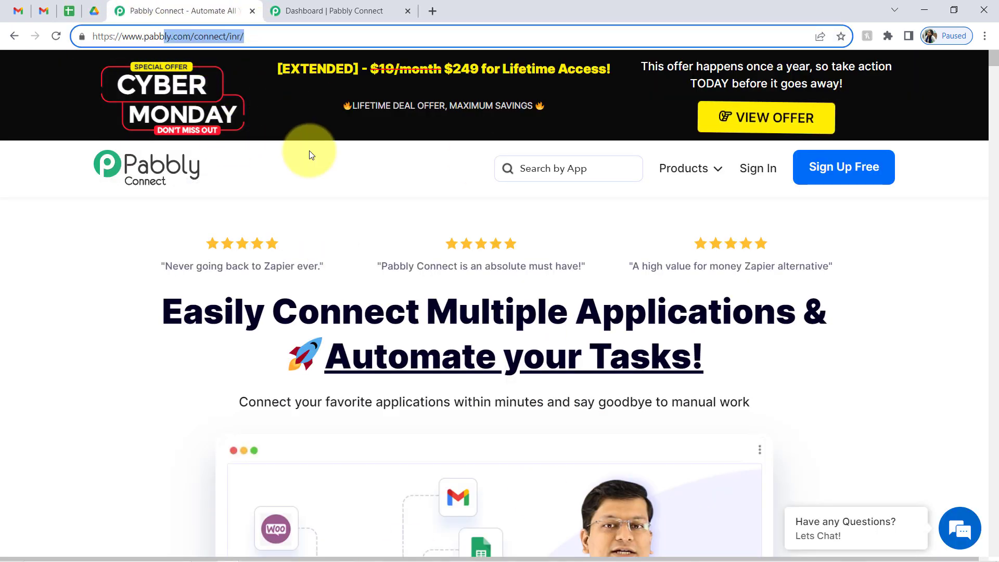
drag(225, 308, 684, 365)
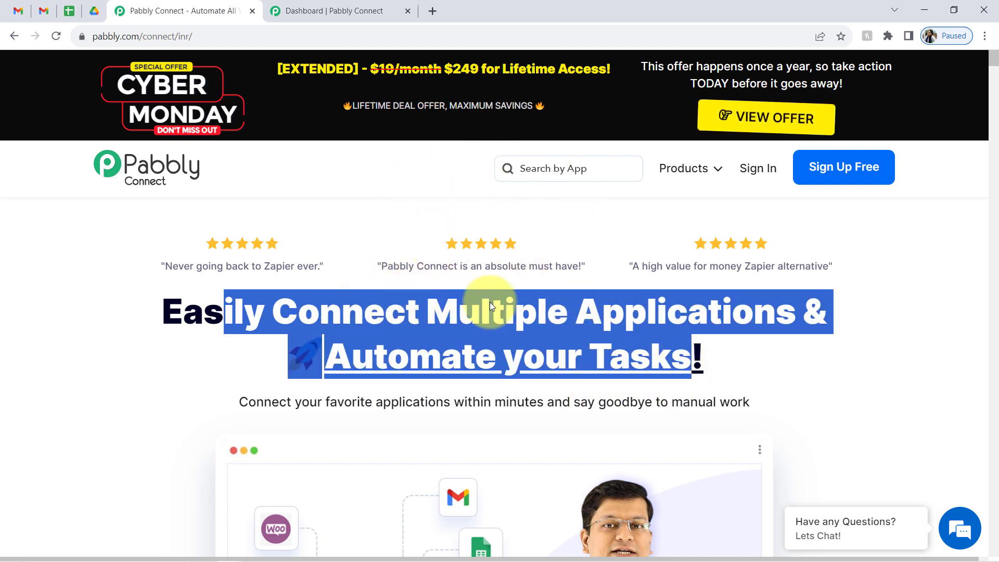
click(292, 326)
double_click(395, 308)
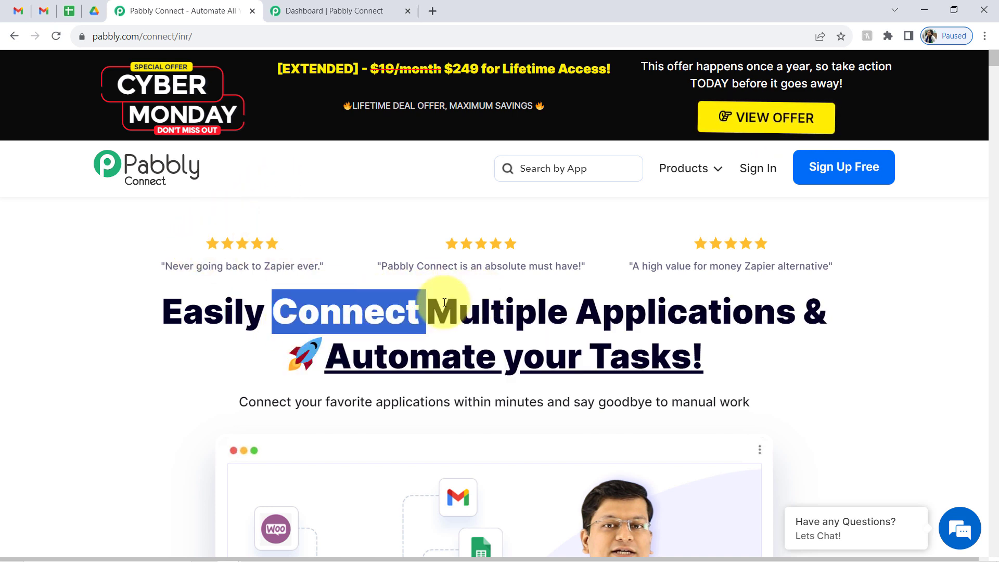
double_click(643, 311)
drag(389, 357, 682, 357)
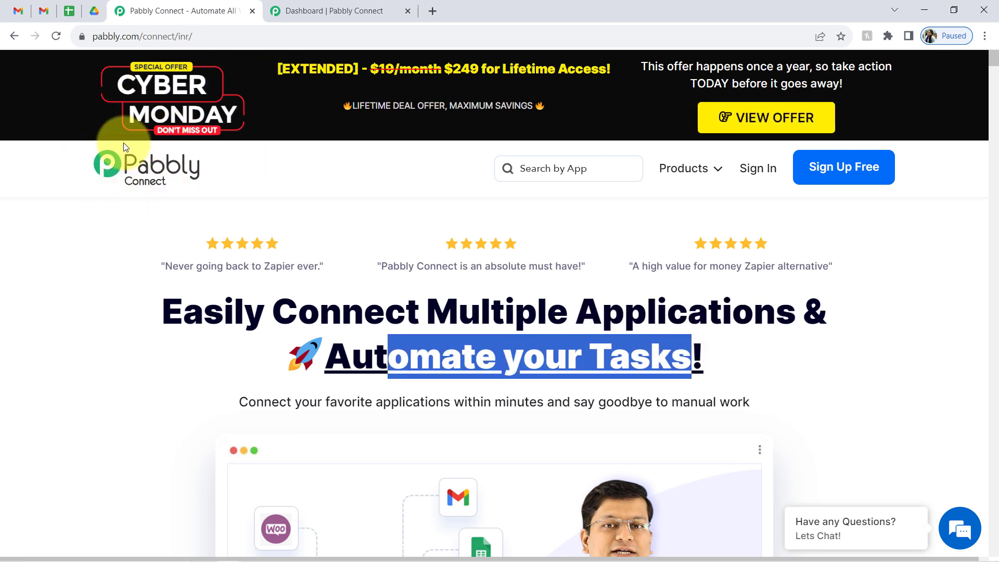
- Glance at the Gmail inbox and spreadsheet, ending on the empty Pabbly Connect dashboard
click(319, 7)
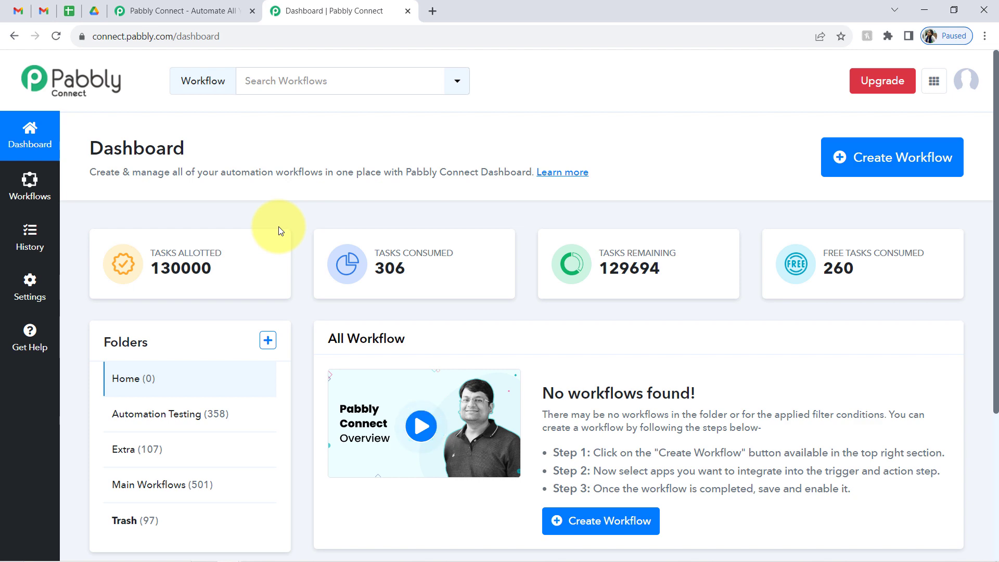
click(181, 6)
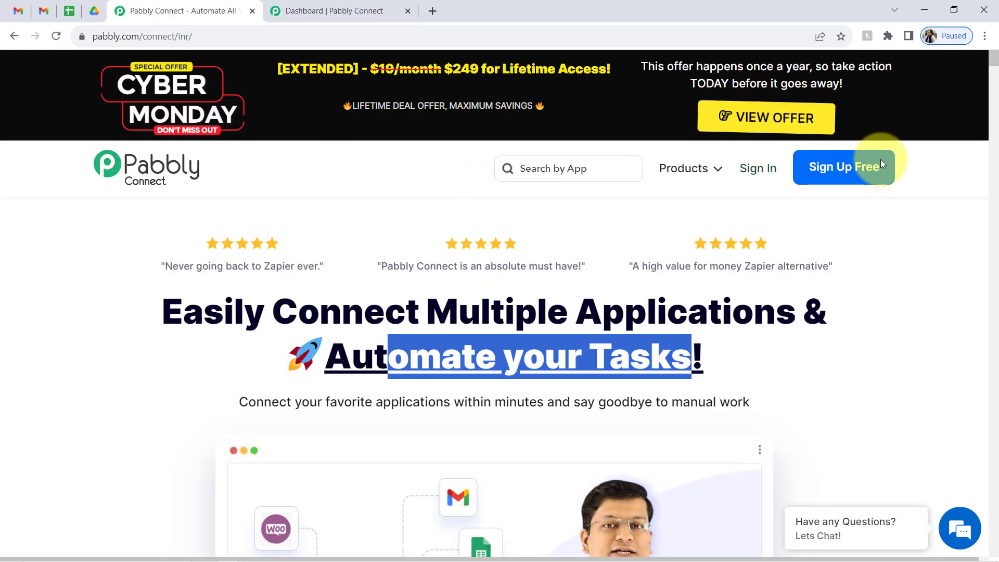
click(365, 357)
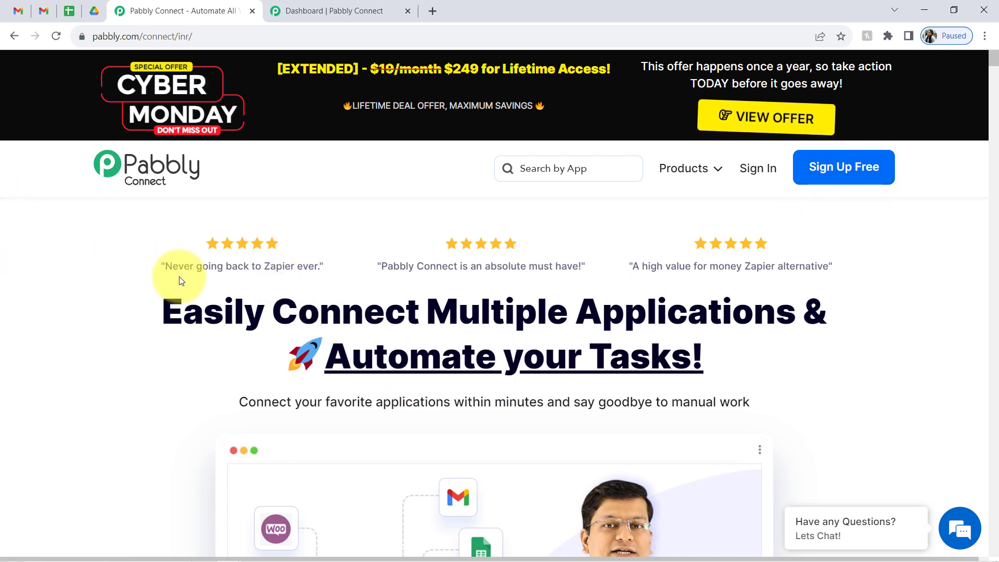
click(45, 10)
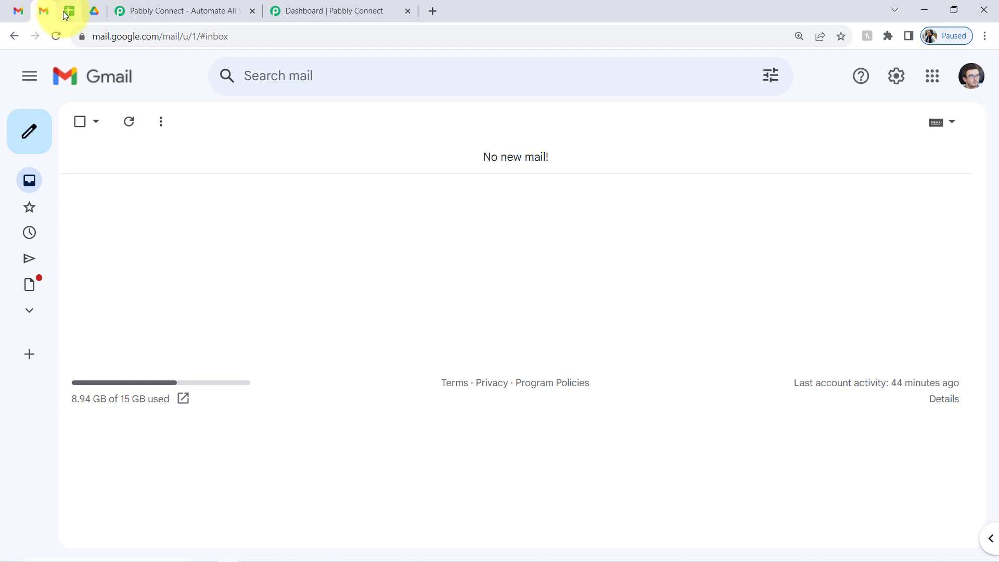
click(69, 12)
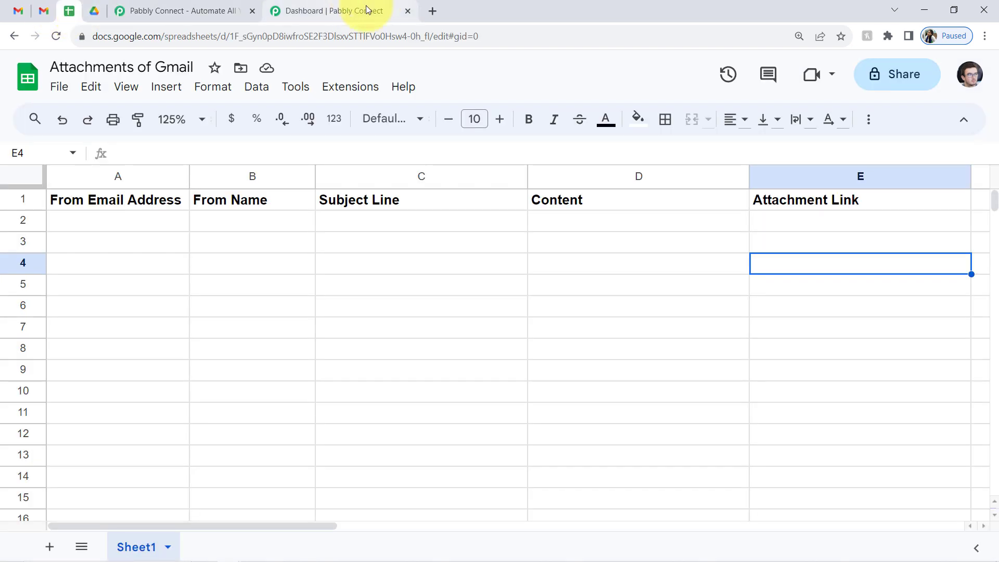
click(348, 7)
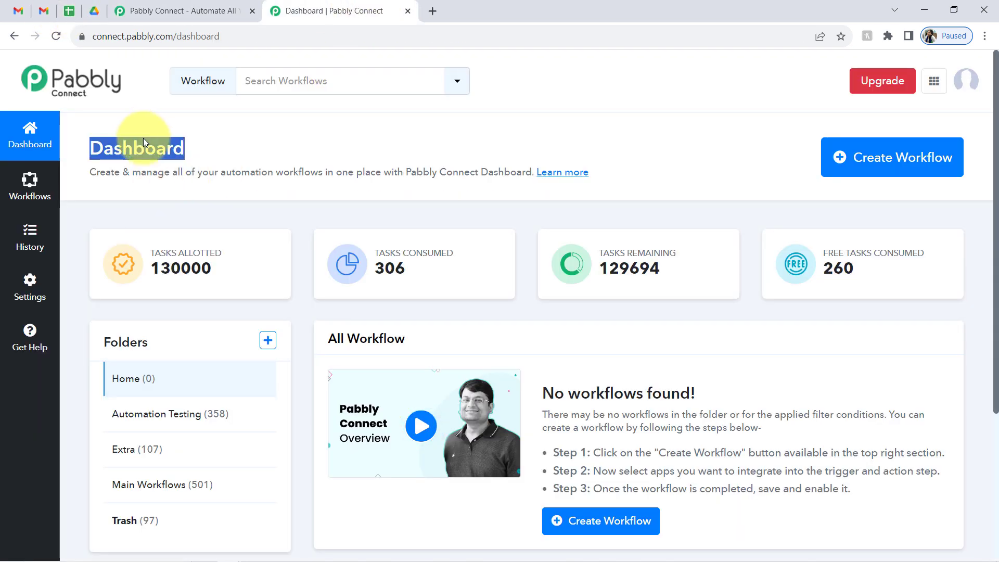
- Create the workflow 'Save Email Attachments to Google Sheets & Google Drive' in Main Workflows
click(866, 163)
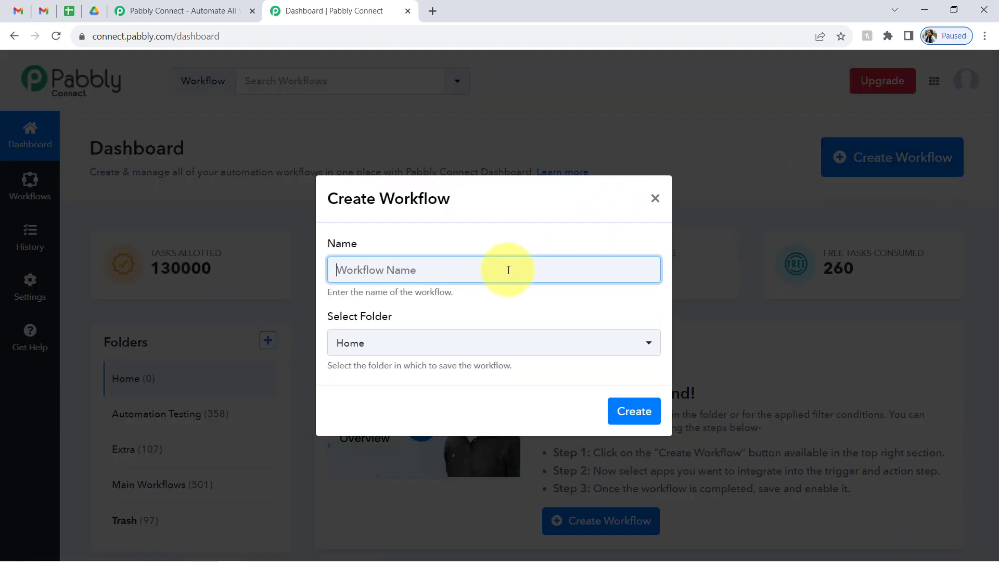
text(Save)
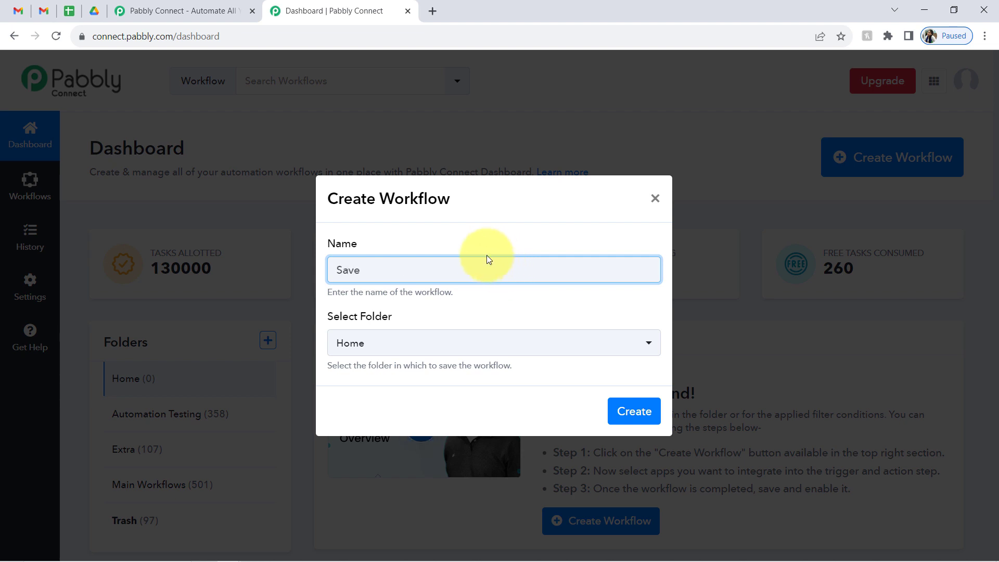
text( Email Attachments to)
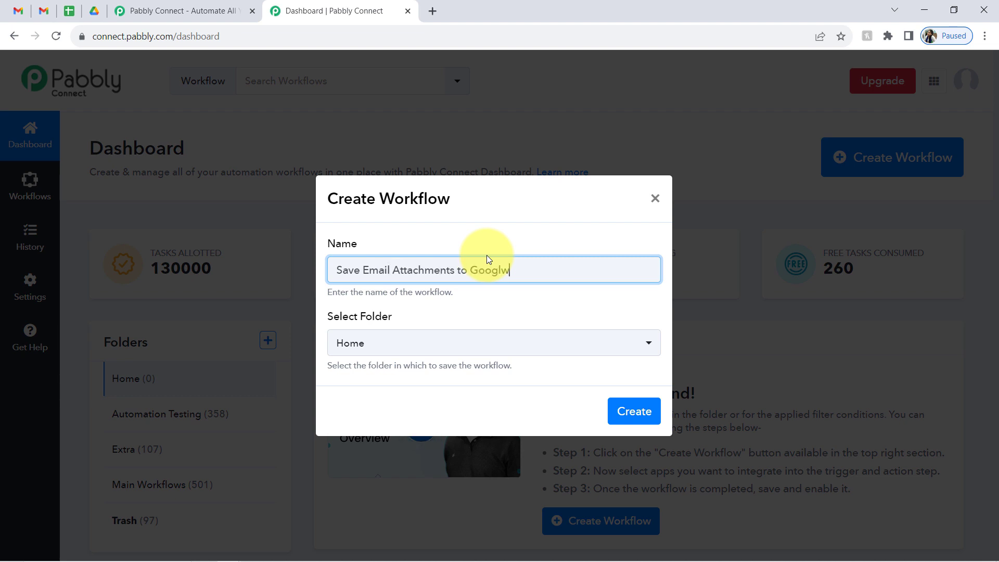
text( Google Sheets & Google Drive)
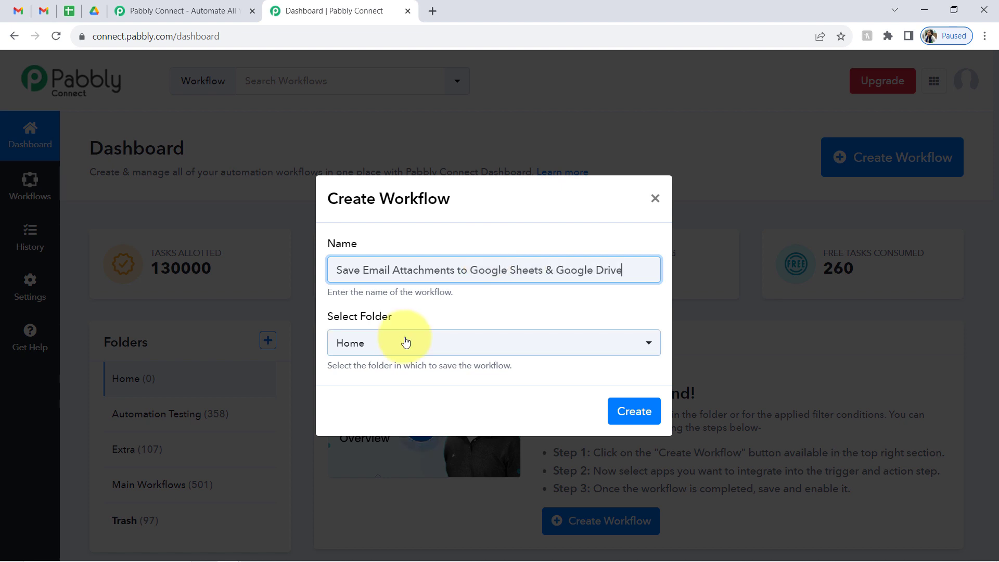
click(404, 341)
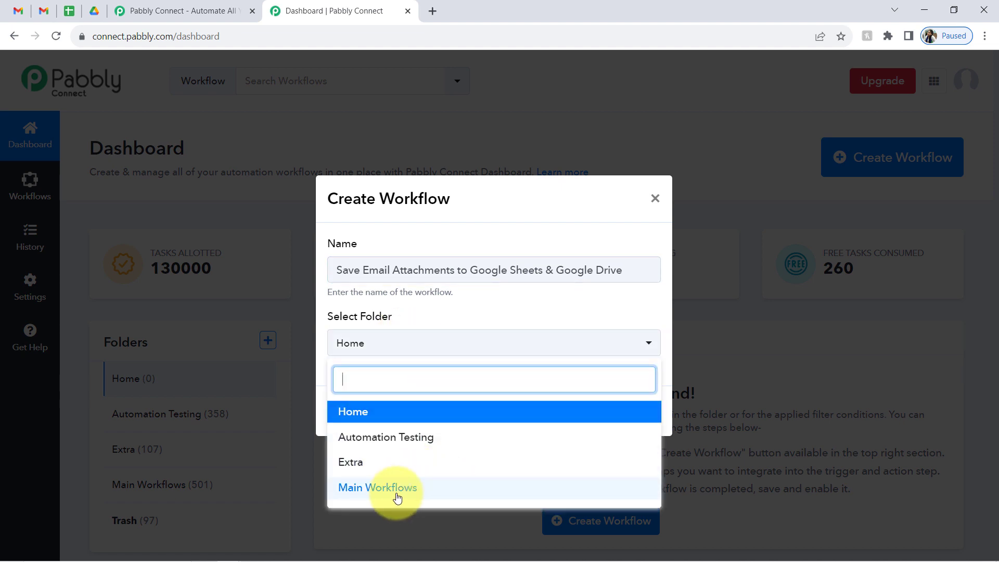
click(346, 486)
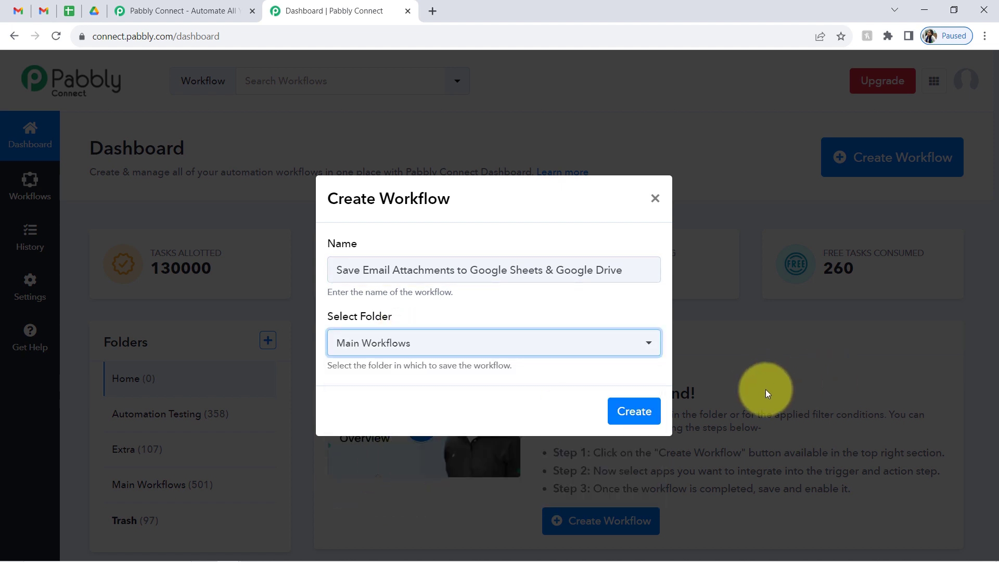
click(631, 420)
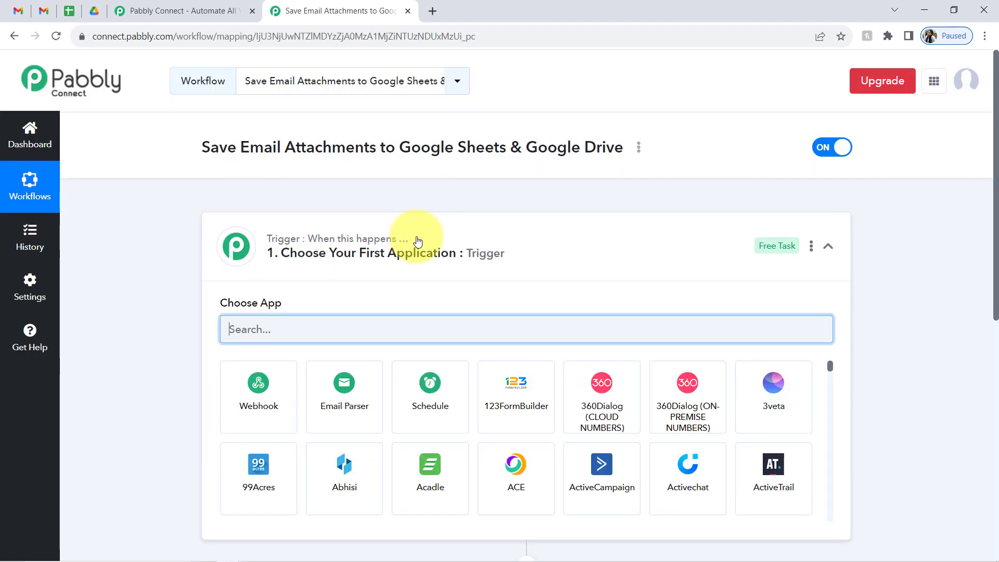
- Expand the workflow's trigger step and review the workflow title
click(417, 240)
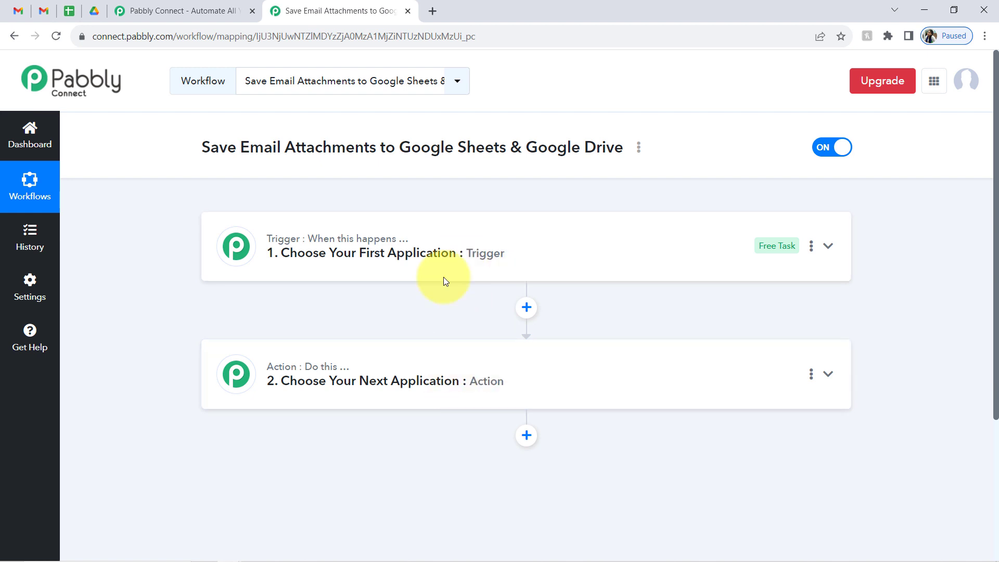
click(423, 253)
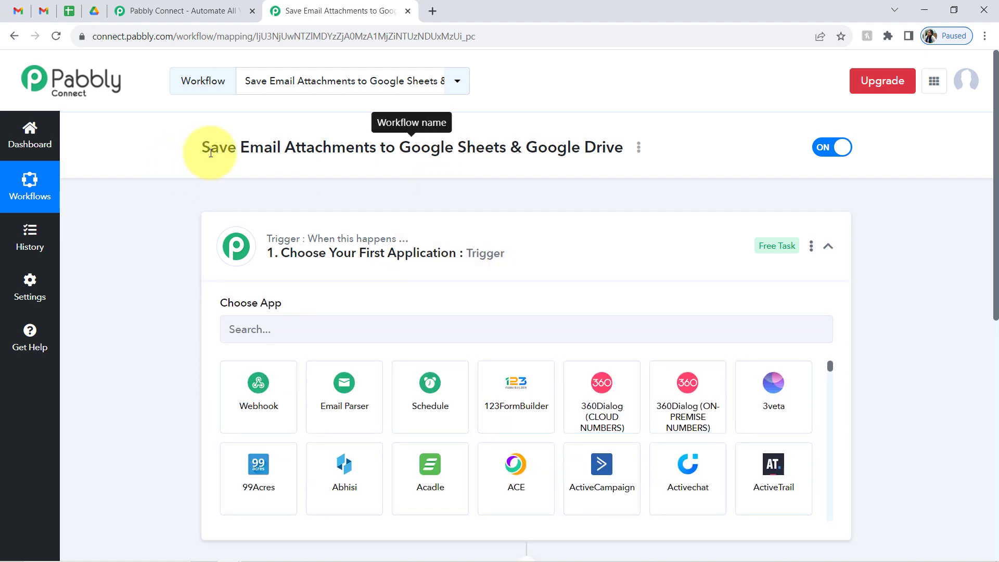
triple_click(209, 148)
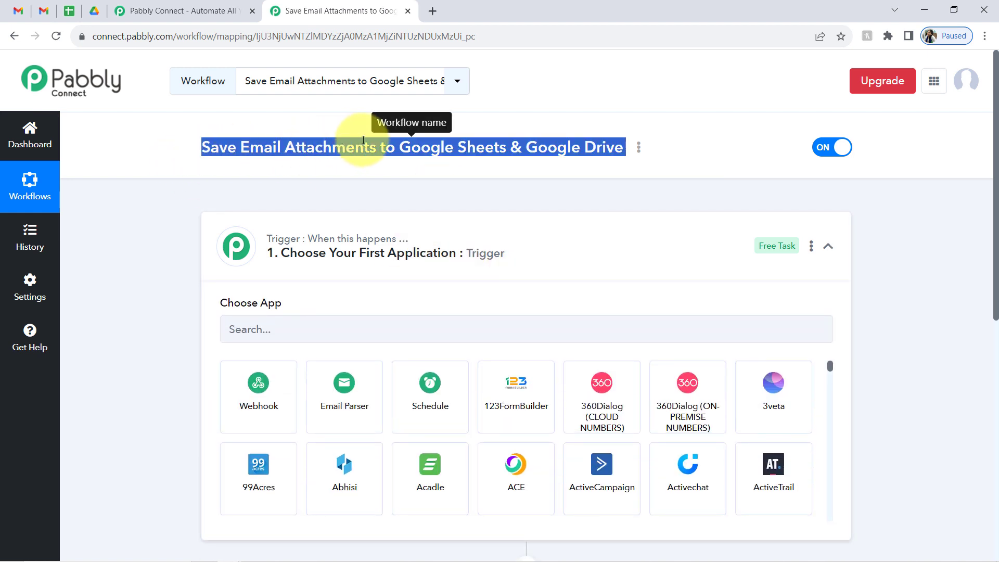
click(53, 14)
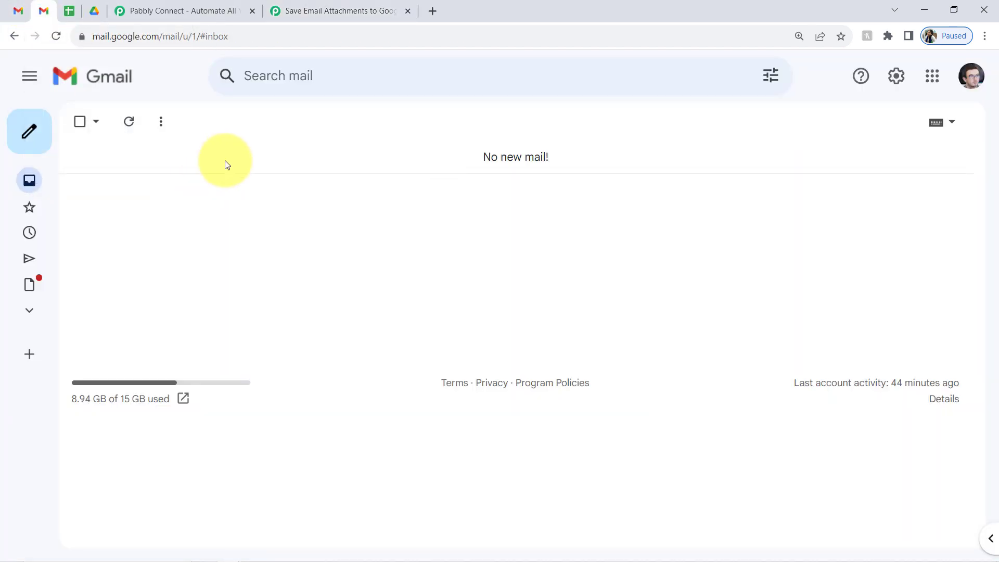
click(294, 10)
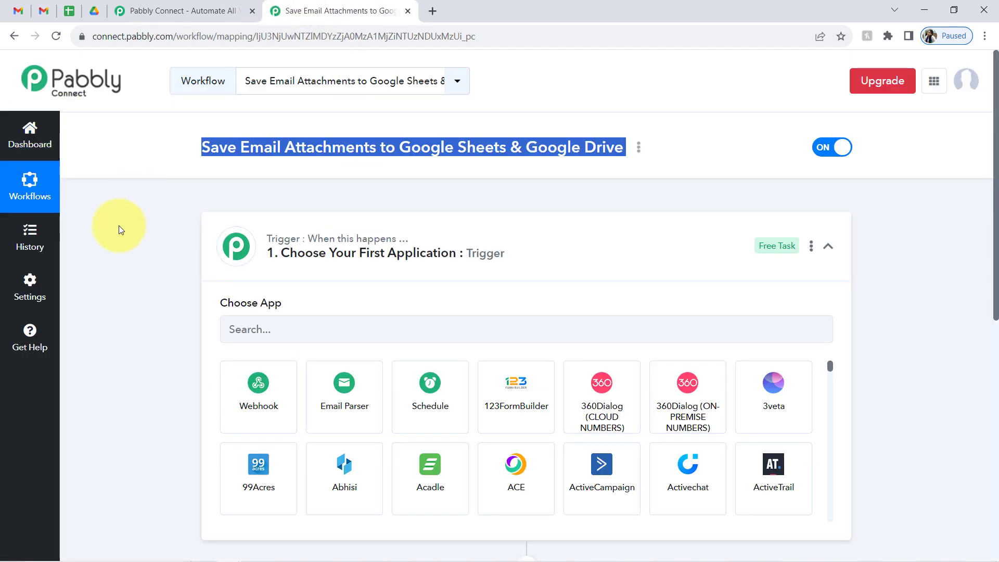
click(260, 173)
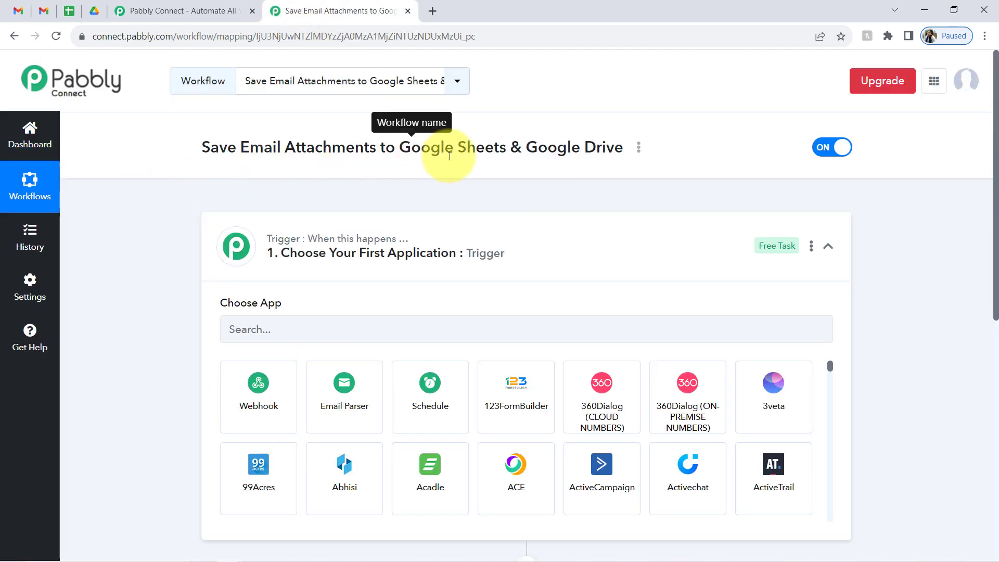
double_click(438, 153)
drag(528, 154, 599, 150)
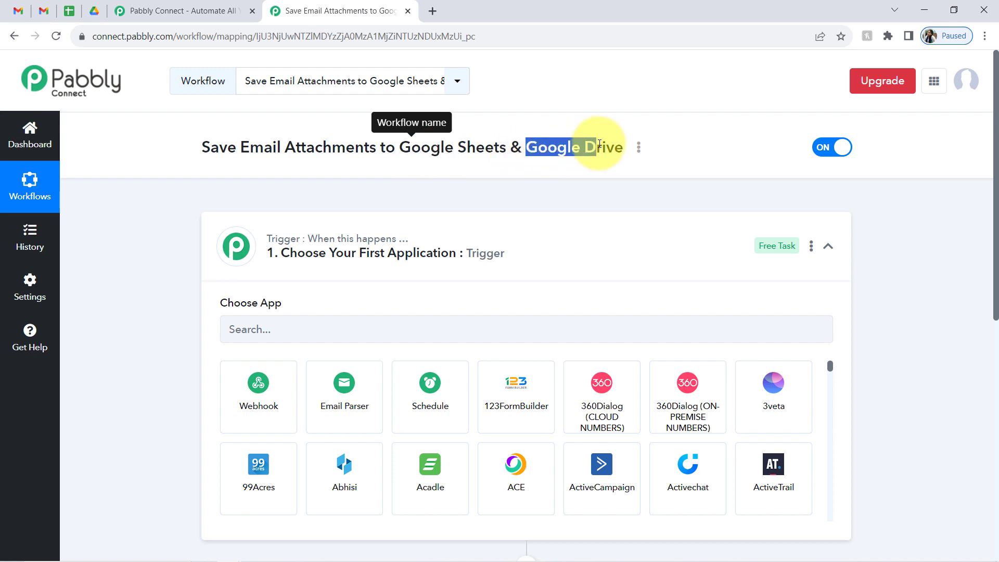
- Search the trigger apps for 'email' instead of 'gmail'
click(258, 331)
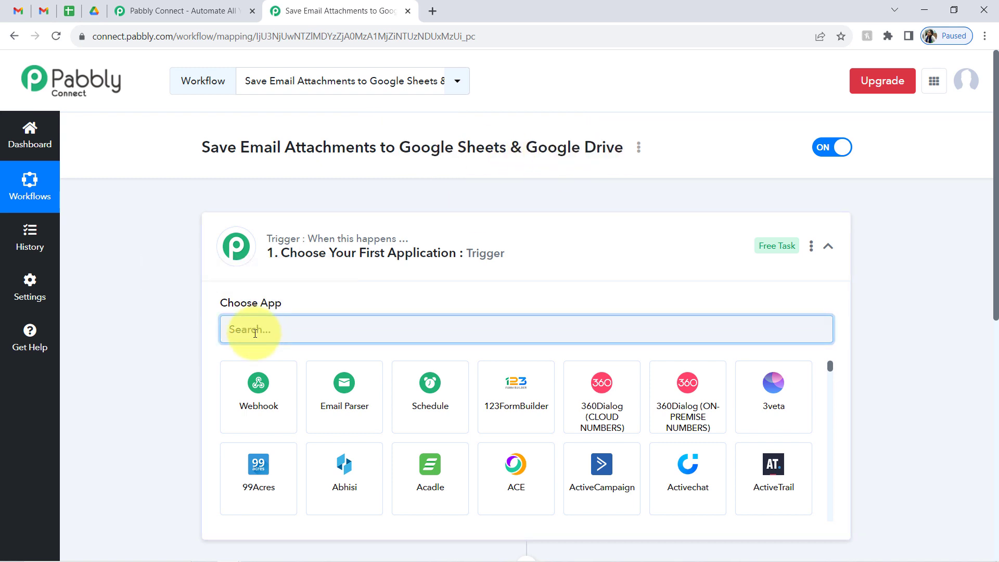
text(gmail)
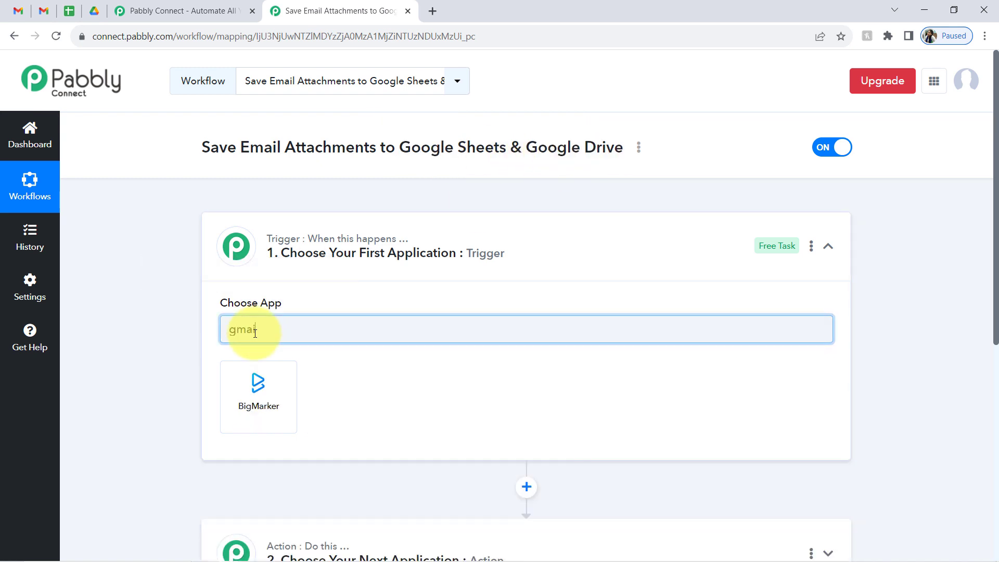
key(BackSpace)
key(BackSpace)
key(BackSpace)
key(BackSpace)
key(BackSpace)
text(email)
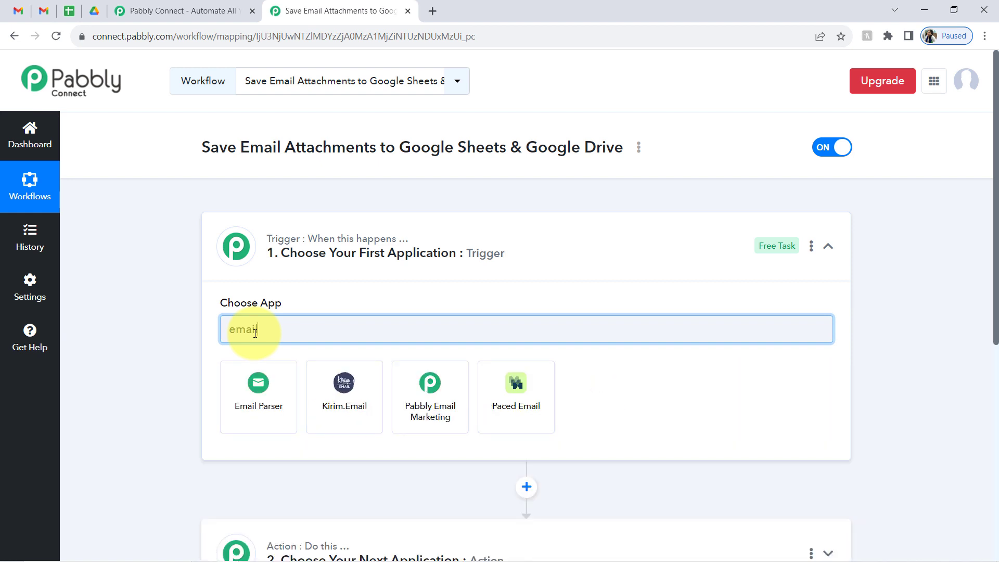
- Set Email Parser by Pabbly as the trigger, capture its response, and copy the parser address
click(245, 401)
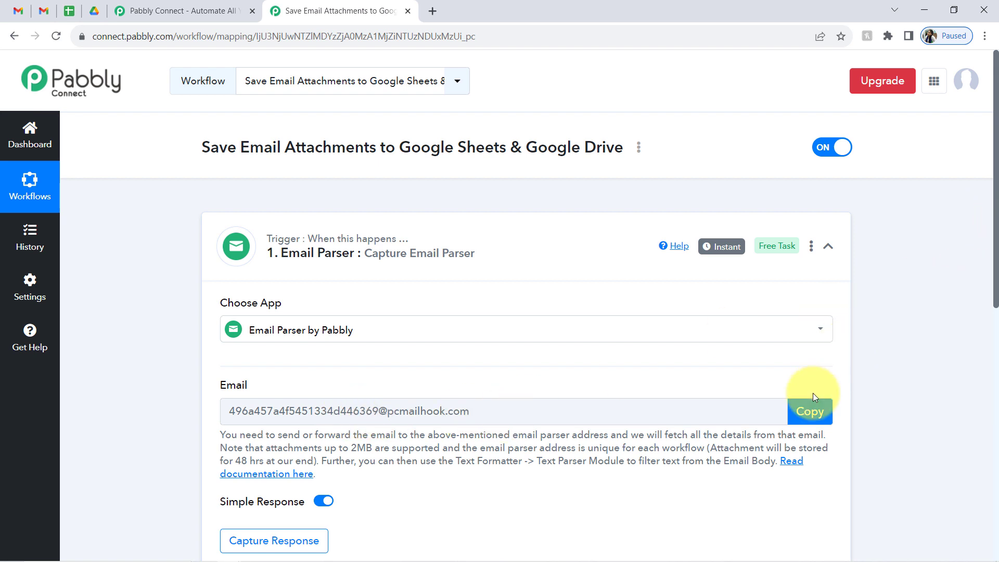
click(810, 411)
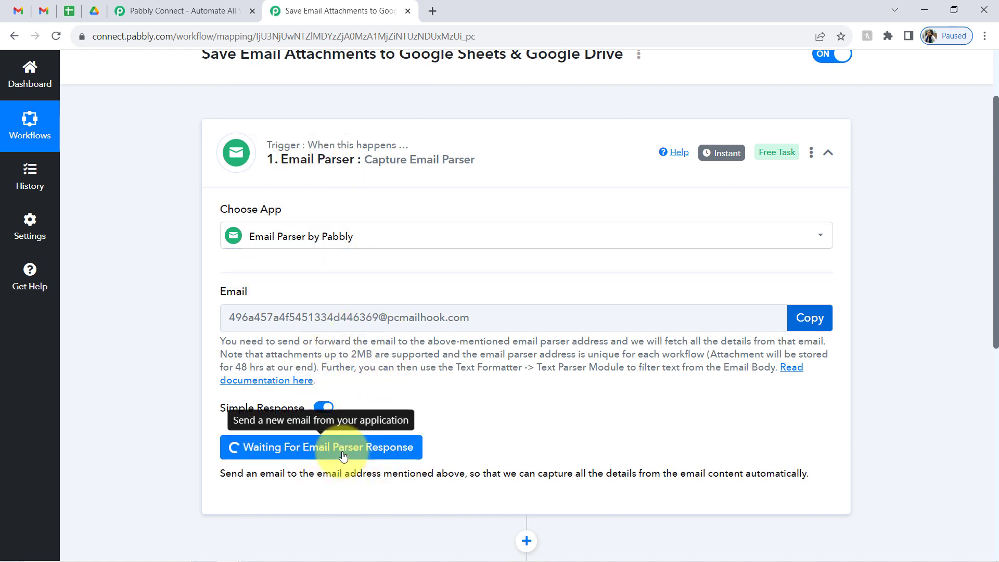
click(807, 318)
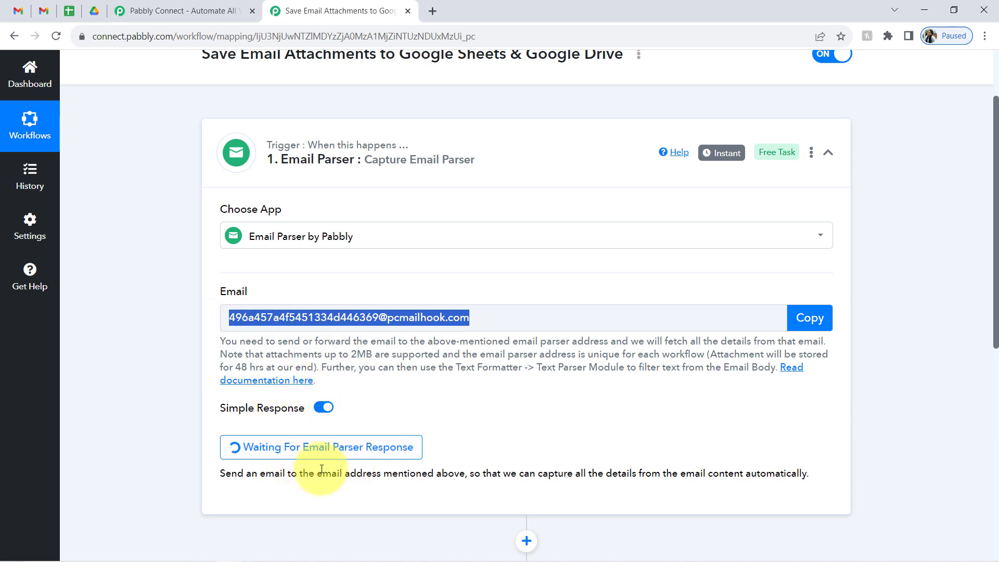
click(44, 11)
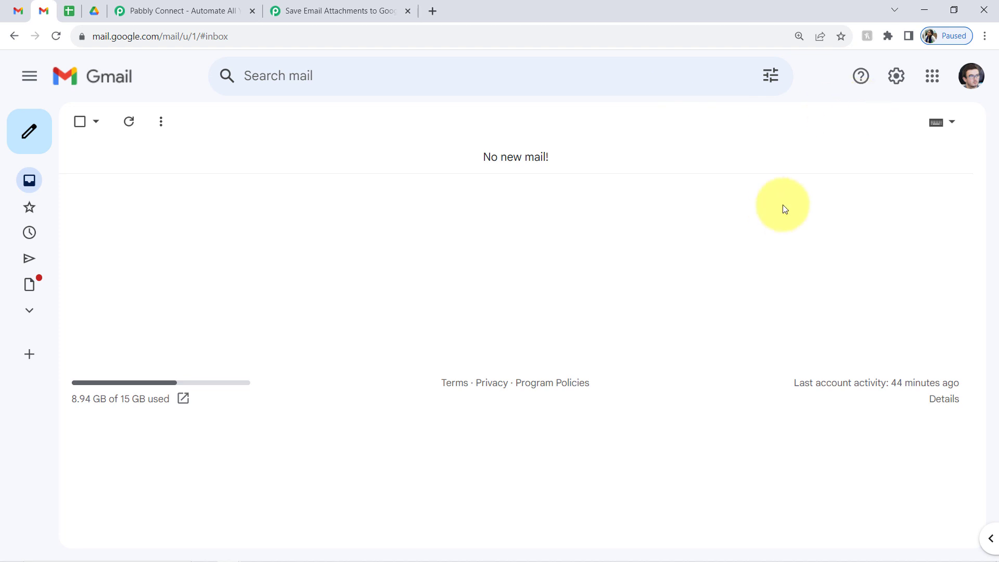
- Remove the old forwarding address in Gmail's Forwarding and POP/IMAP settings
click(895, 78)
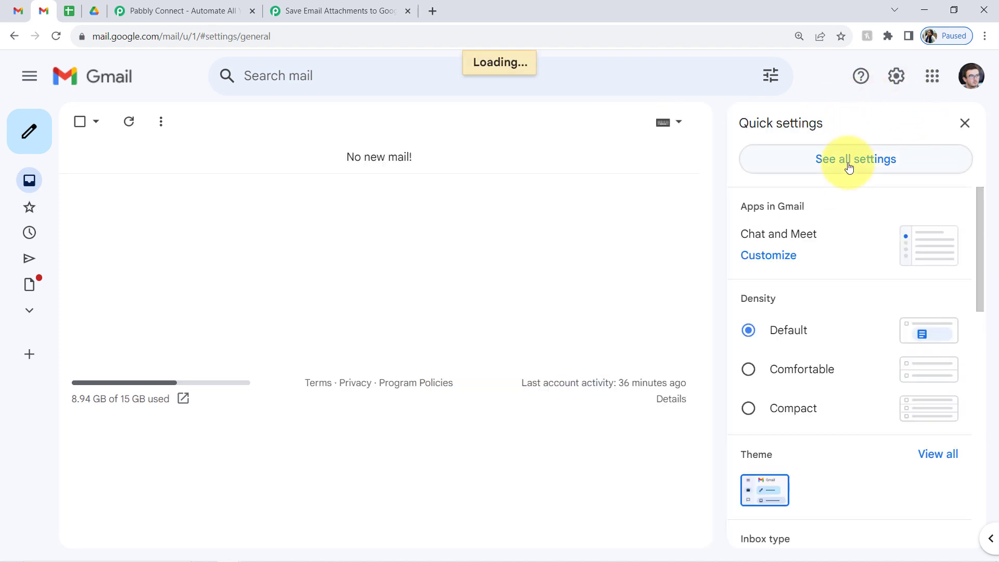
click(541, 164)
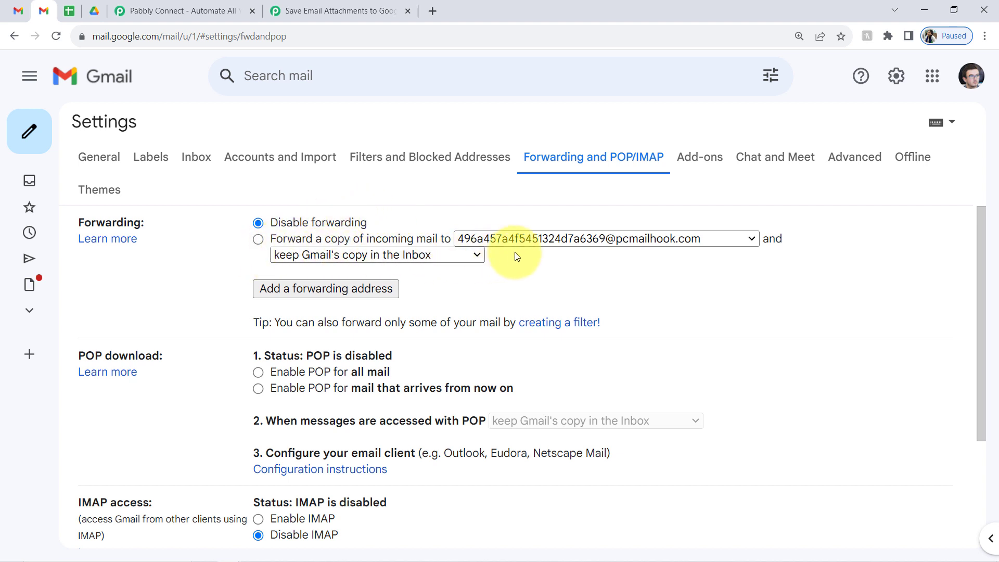
click(463, 257)
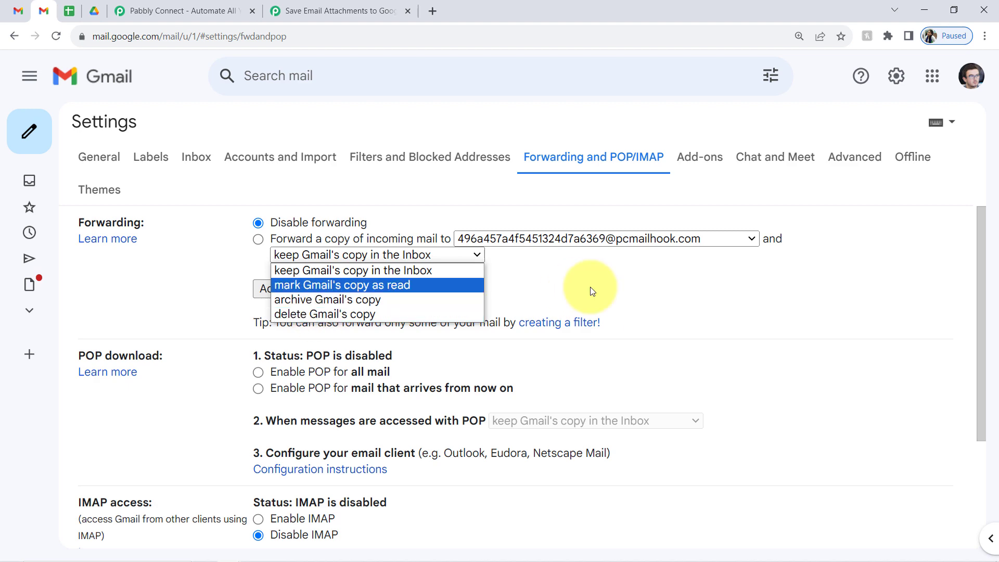
click(576, 236)
click(576, 233)
click(500, 289)
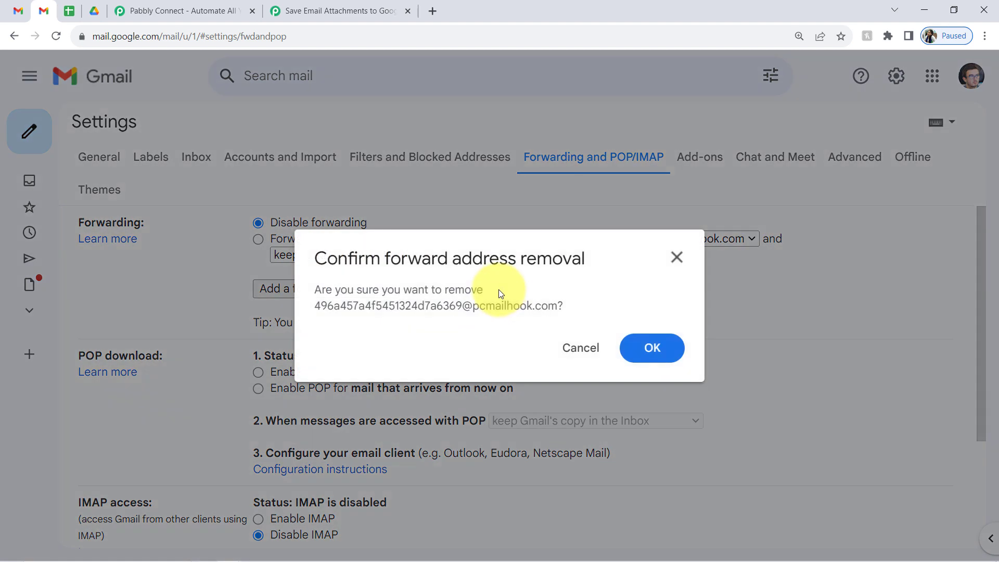
click(669, 347)
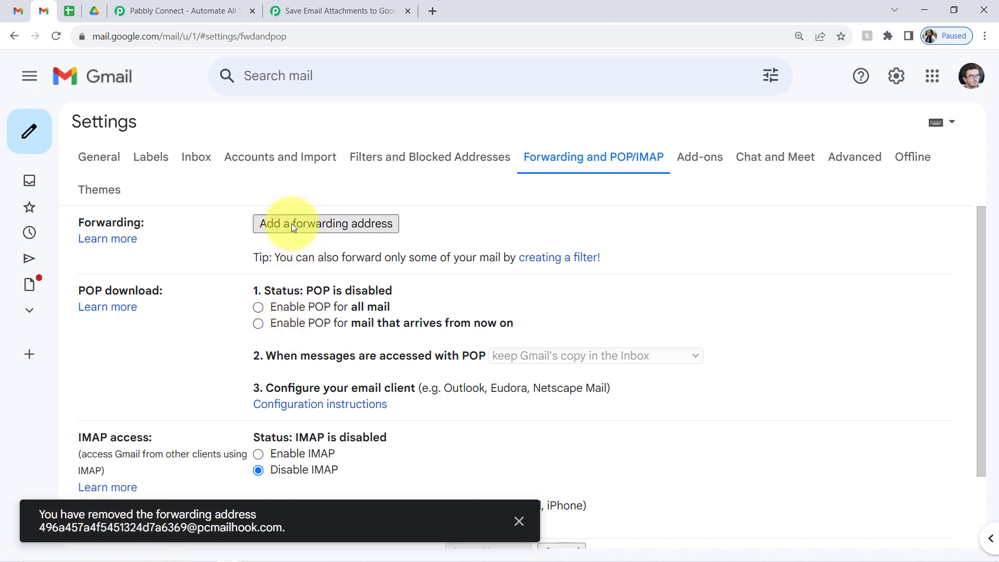
- Add the copied Pabbly parser address as a new forwarding address and submit it
click(306, 225)
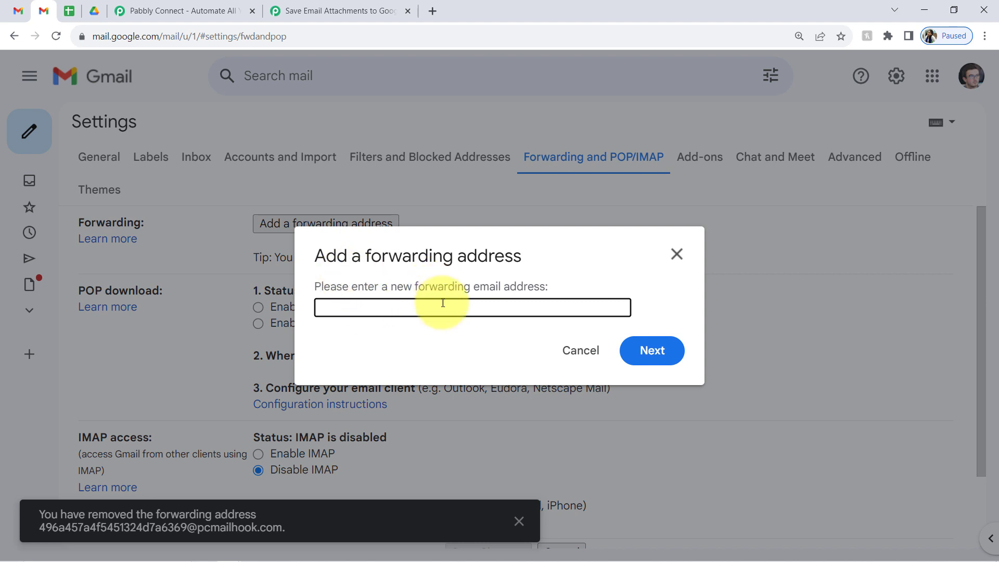
click(292, 11)
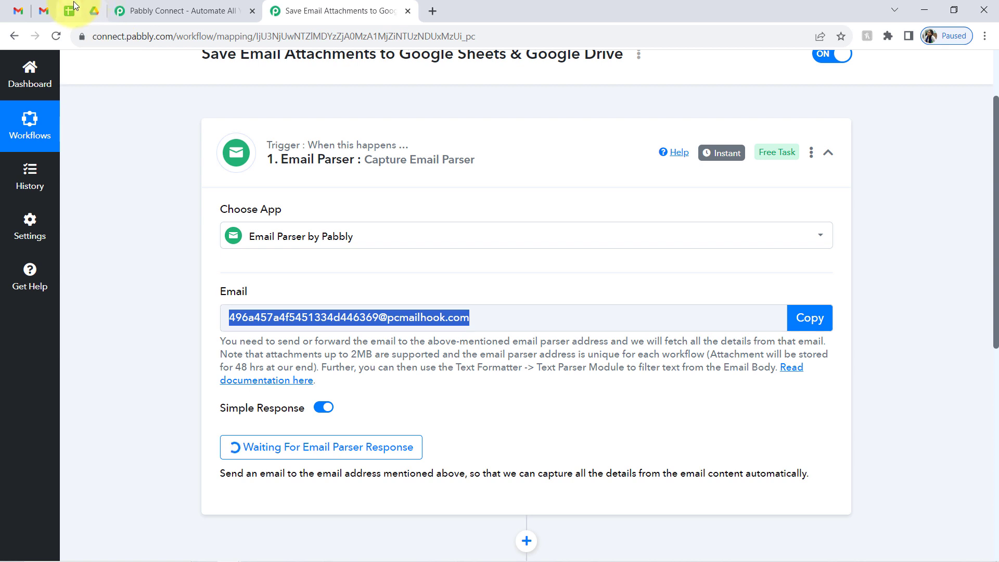
click(43, 11)
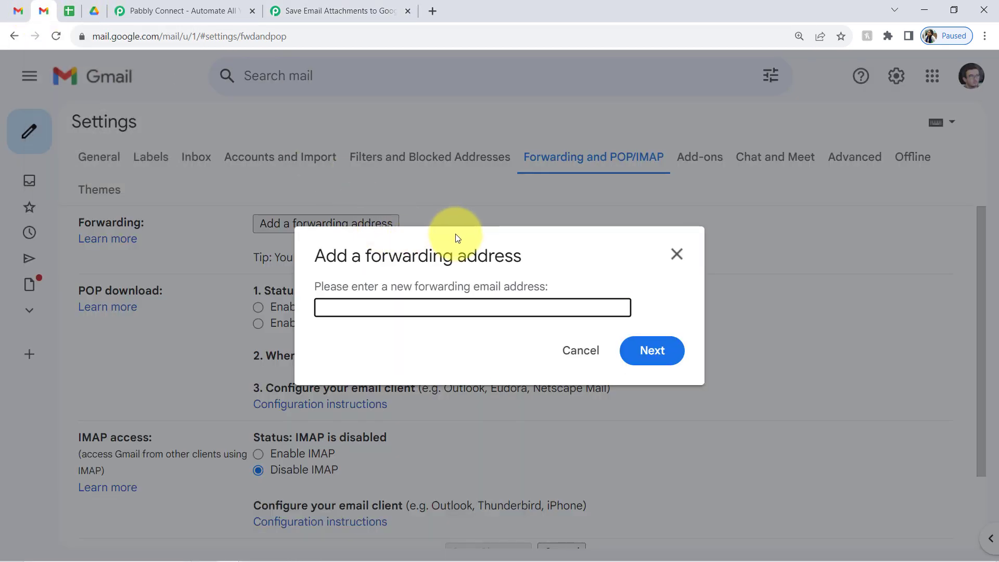
key(ctrl+v)
click(652, 350)
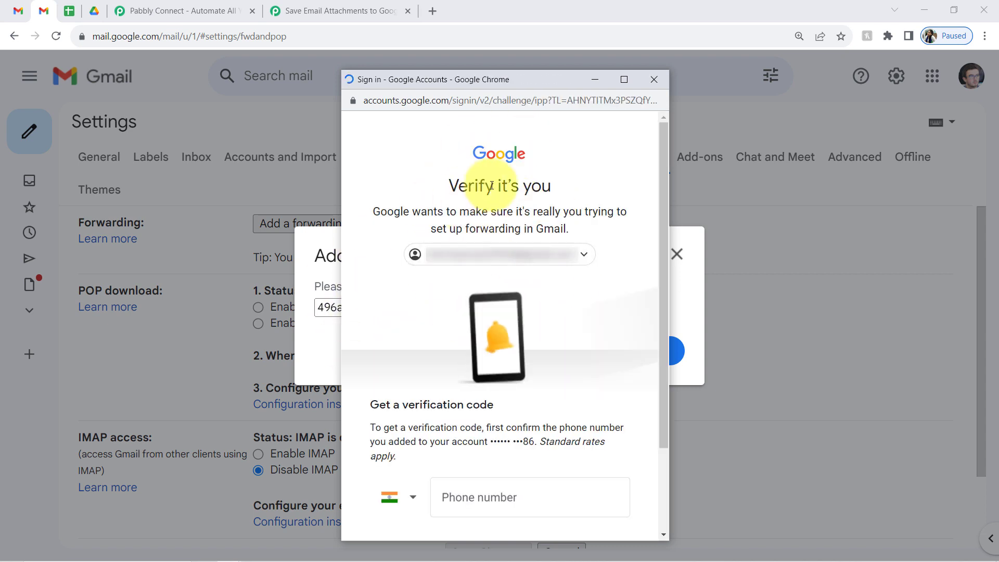
- Pass Google's 'Verify it's you' check using a phone verification code
drag(394, 406, 526, 410)
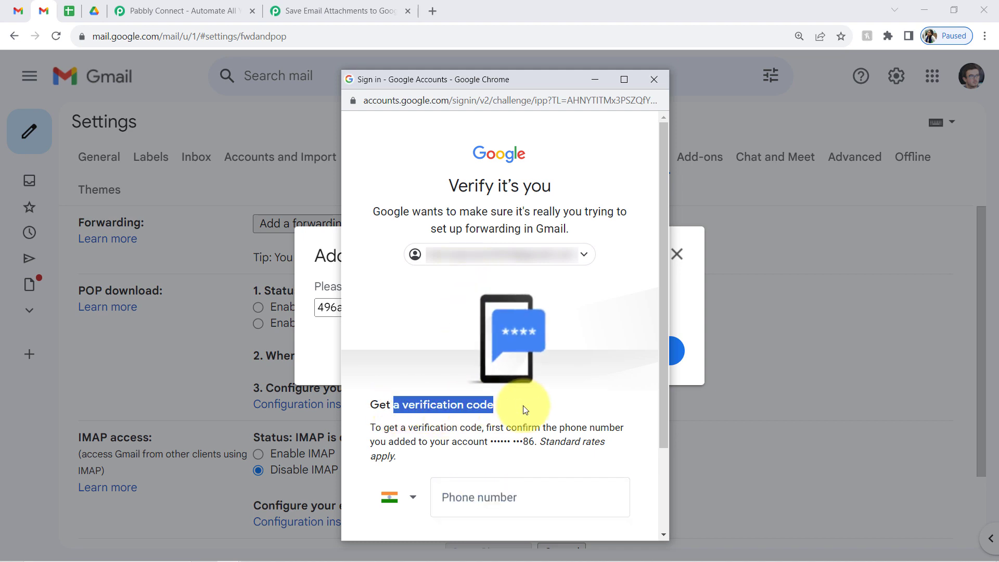
click(497, 502)
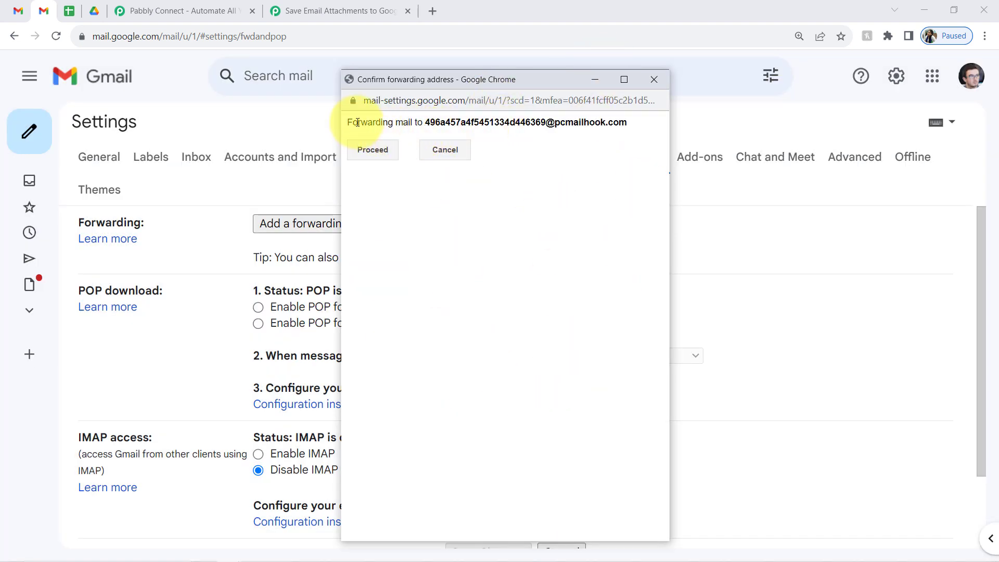
- Proceed with forwarding to the parser address and acknowledge the confirmation-link notice
drag(358, 122, 624, 115)
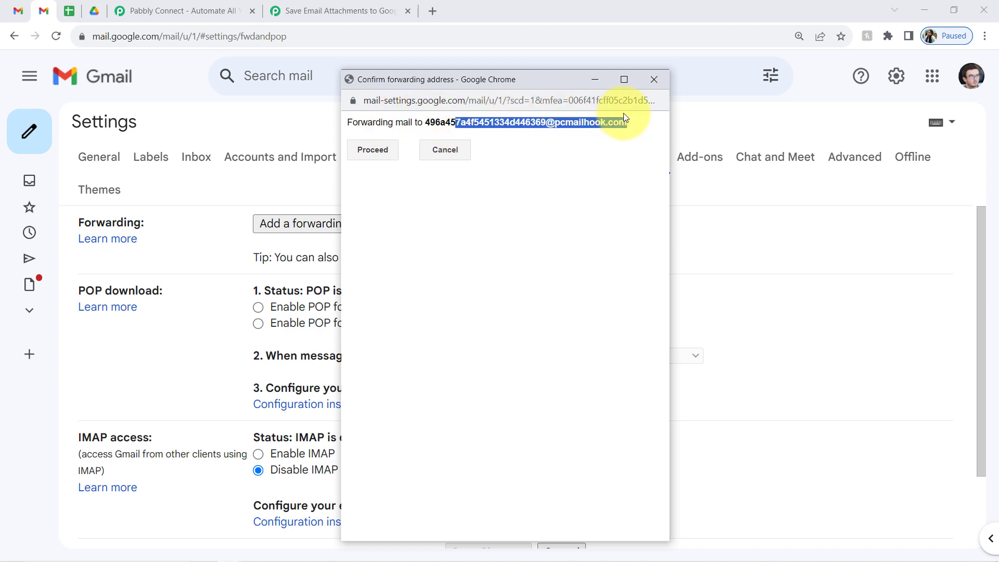
click(360, 150)
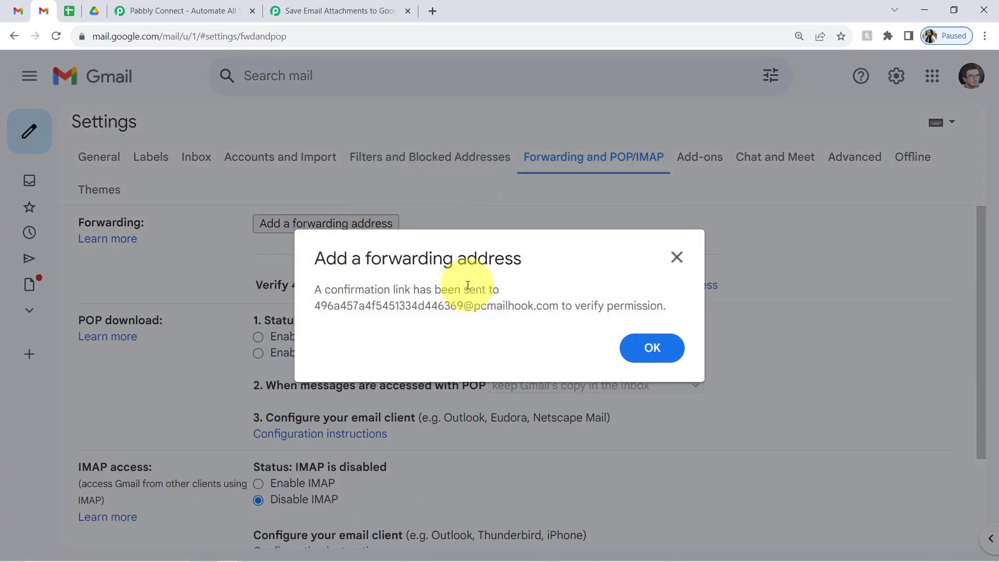
drag(370, 289, 492, 289)
drag(353, 306, 431, 306)
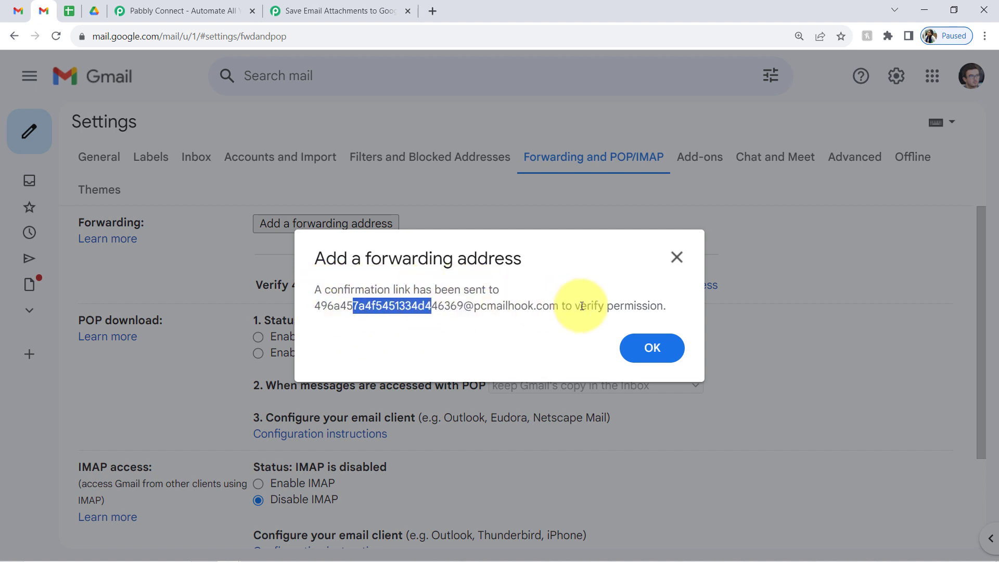
click(653, 348)
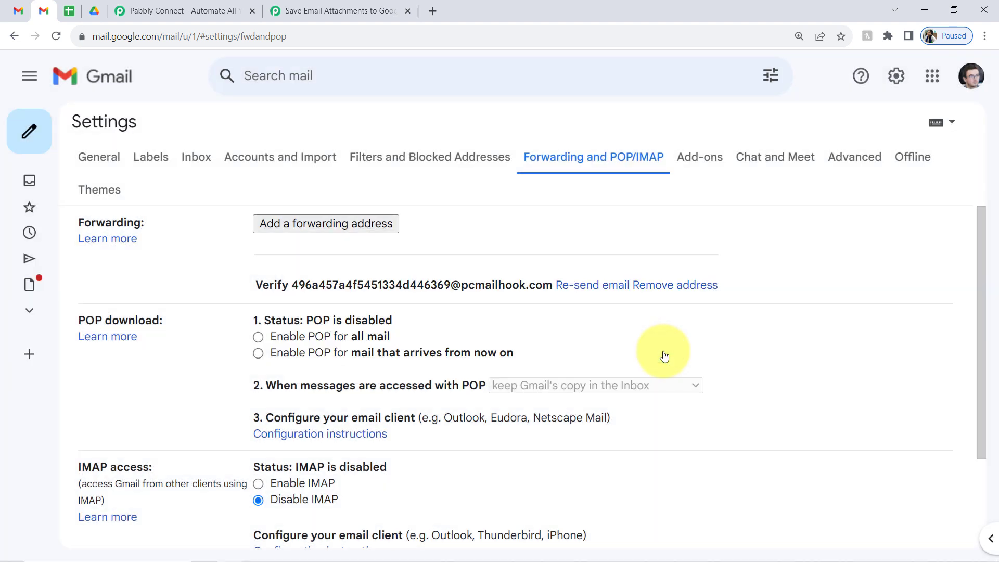
- Back in the workflow, enlarge the Body Text of the captured Gmail confirmation email
click(291, 10)
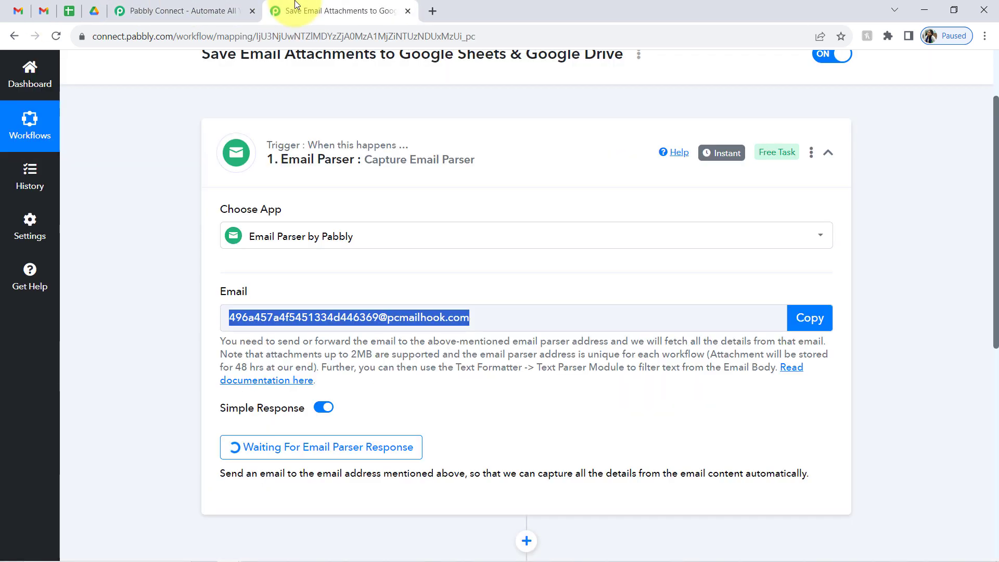
drag(997, 224, 998, 309)
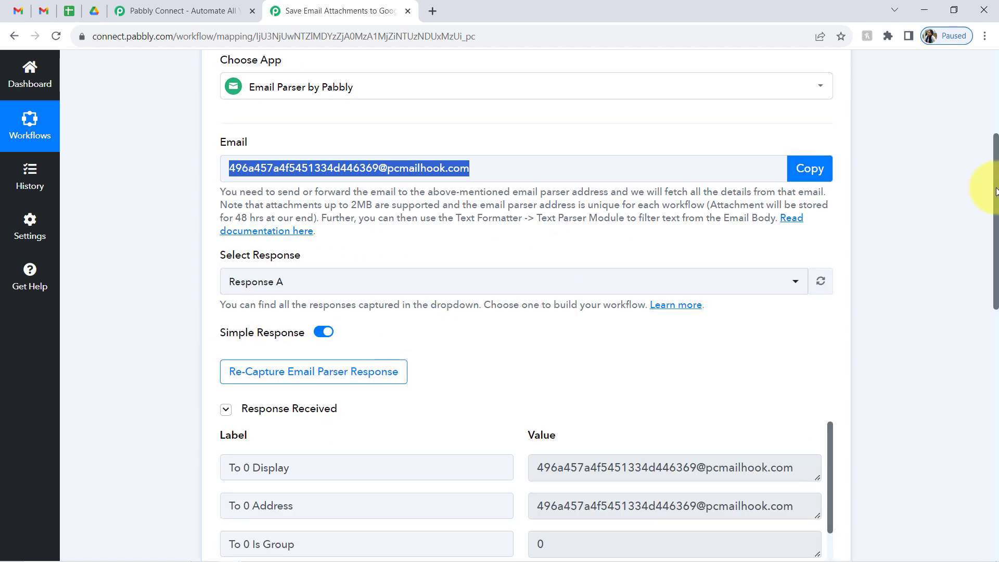
drag(996, 202, 996, 268)
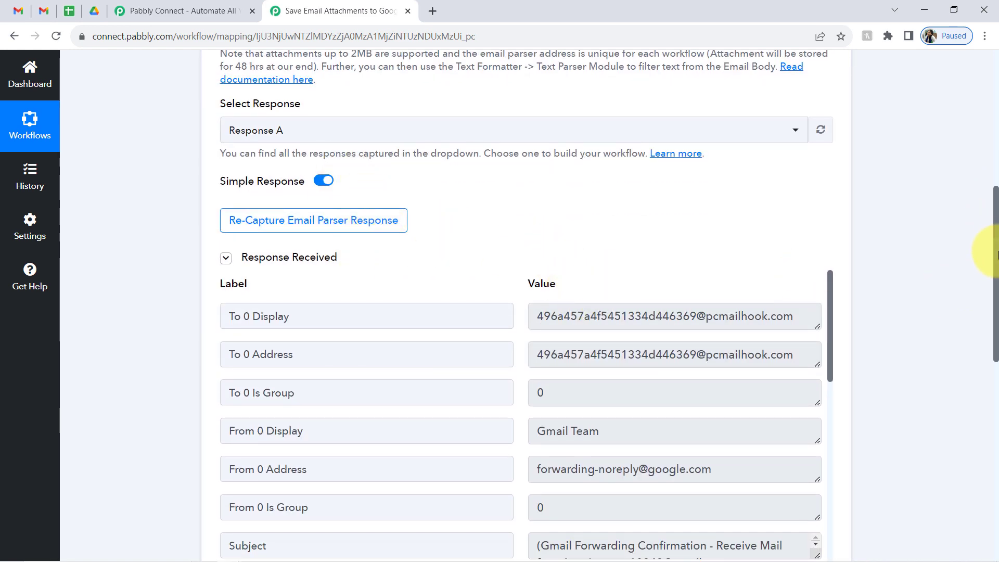
drag(996, 256, 984, 65)
mouse_move(730, 238)
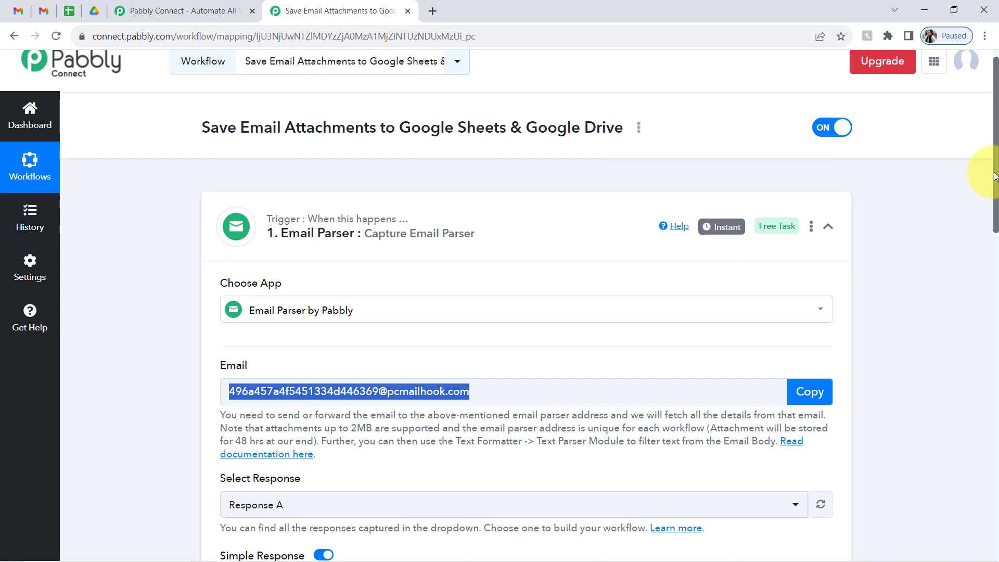
drag(997, 176, 984, 370)
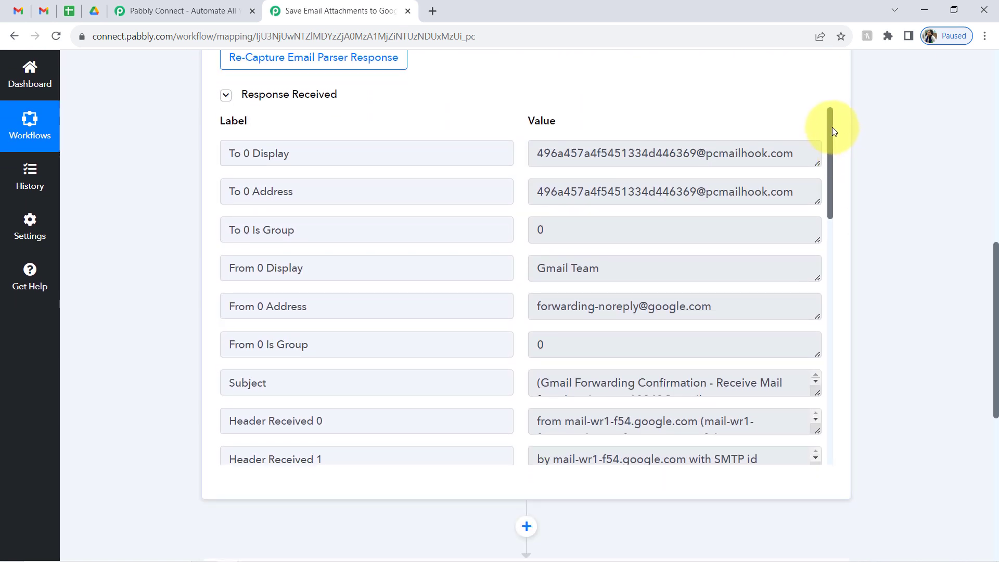
drag(830, 122, 820, 383)
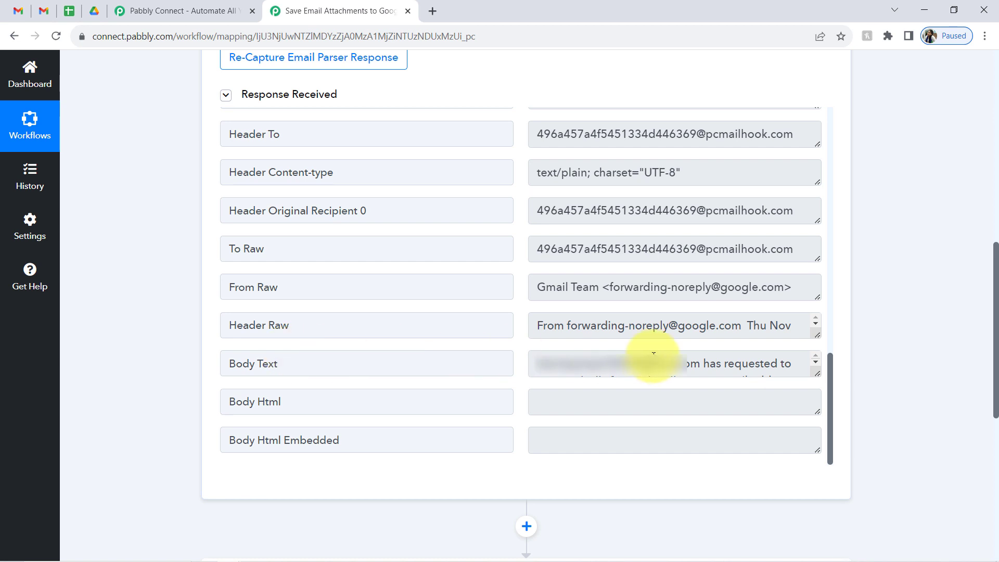
drag(820, 377, 821, 465)
scroll(997, 301, down, 3)
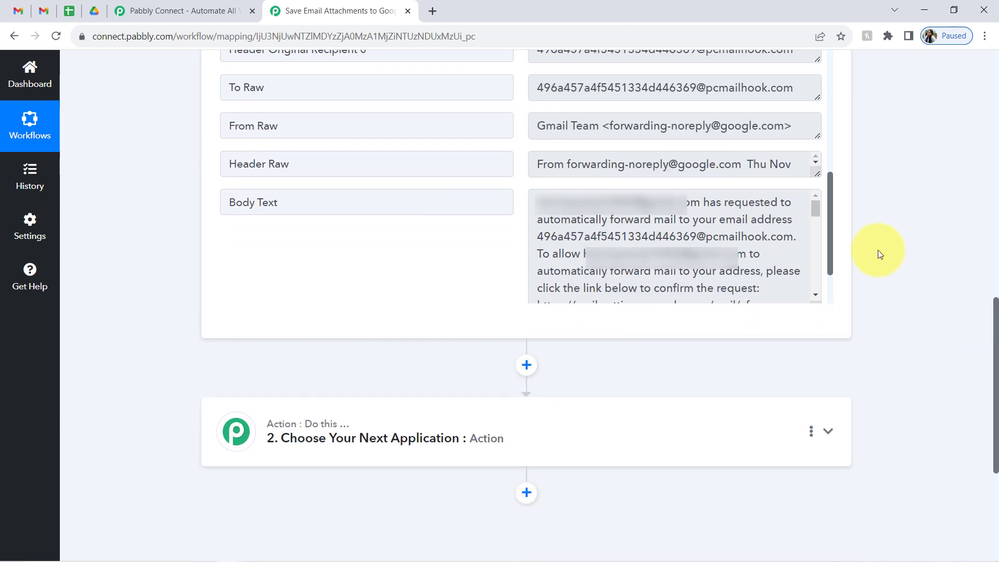
drag(816, 208, 814, 217)
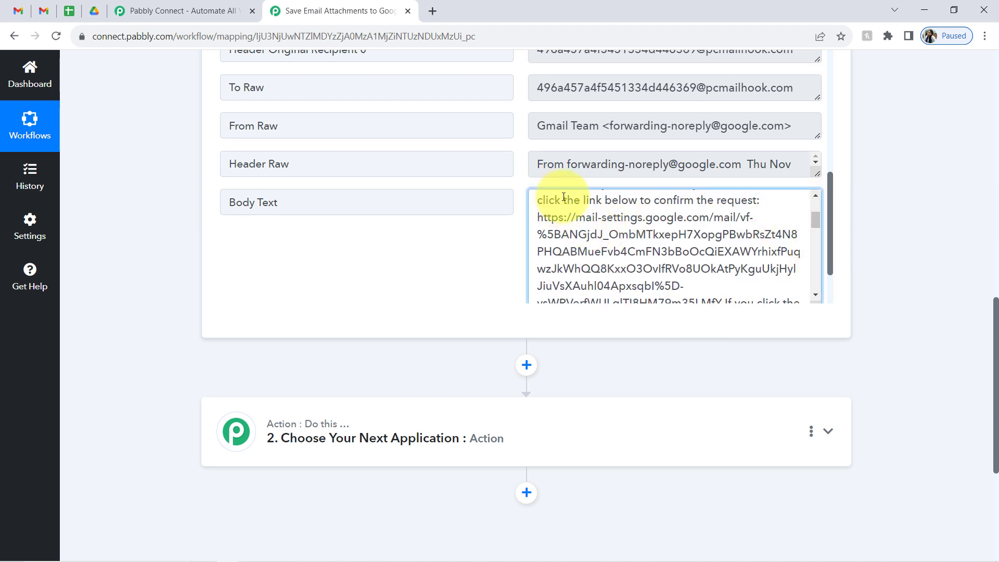
- Select and copy the forwarding confirmation link from the Body Text
drag(564, 197, 603, 250)
click(603, 250)
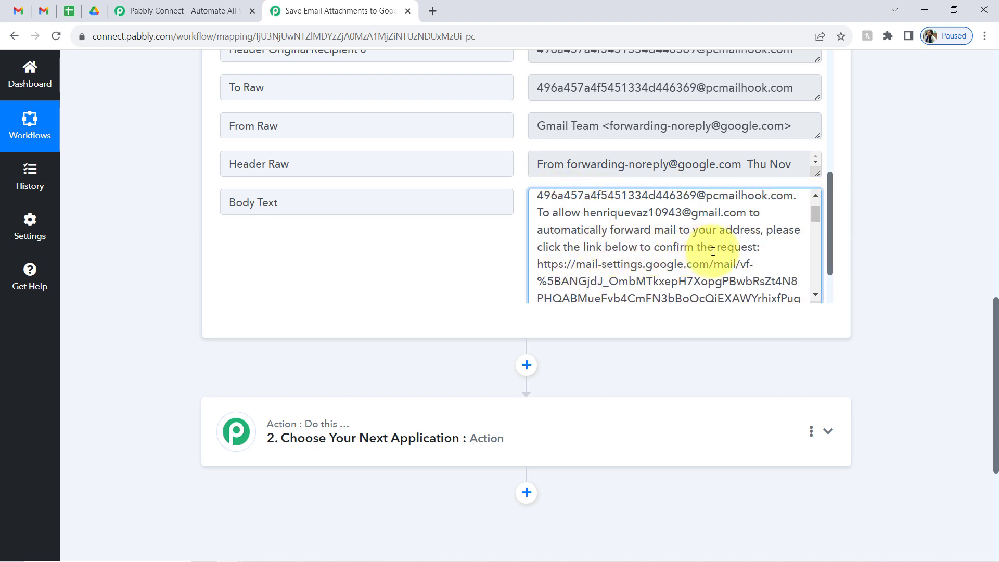
drag(816, 212, 816, 223)
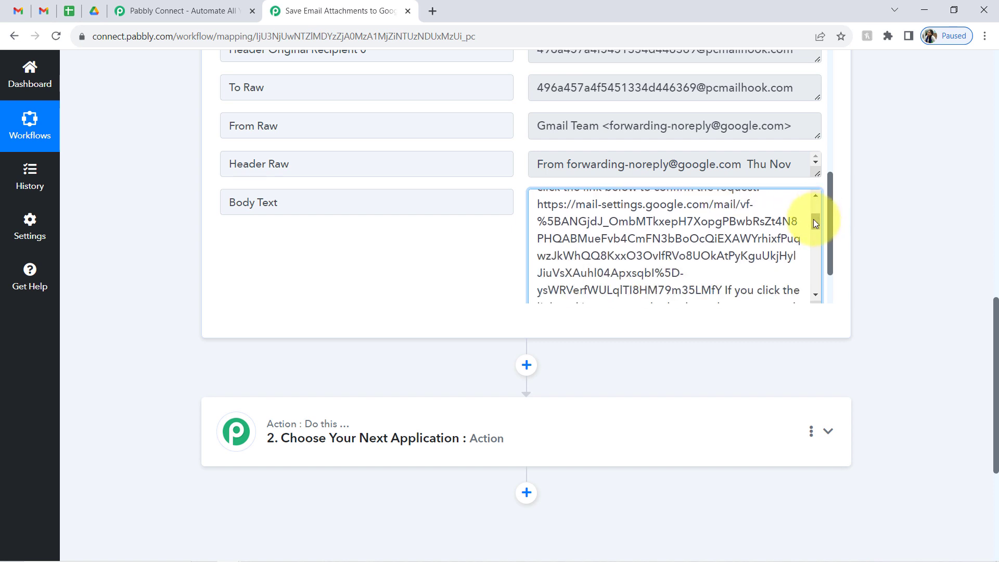
drag(540, 204, 595, 240)
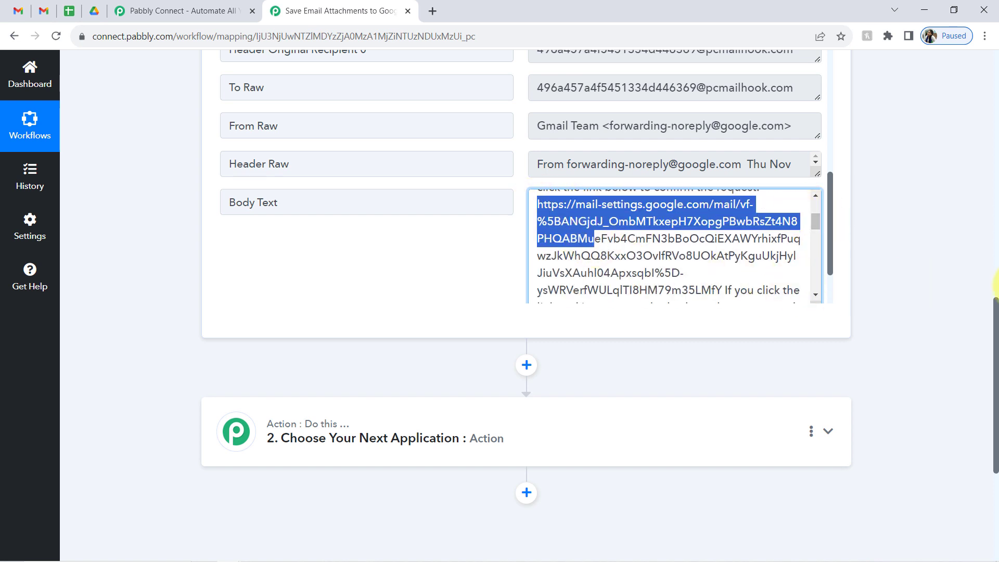
scroll(996, 337, down, 1)
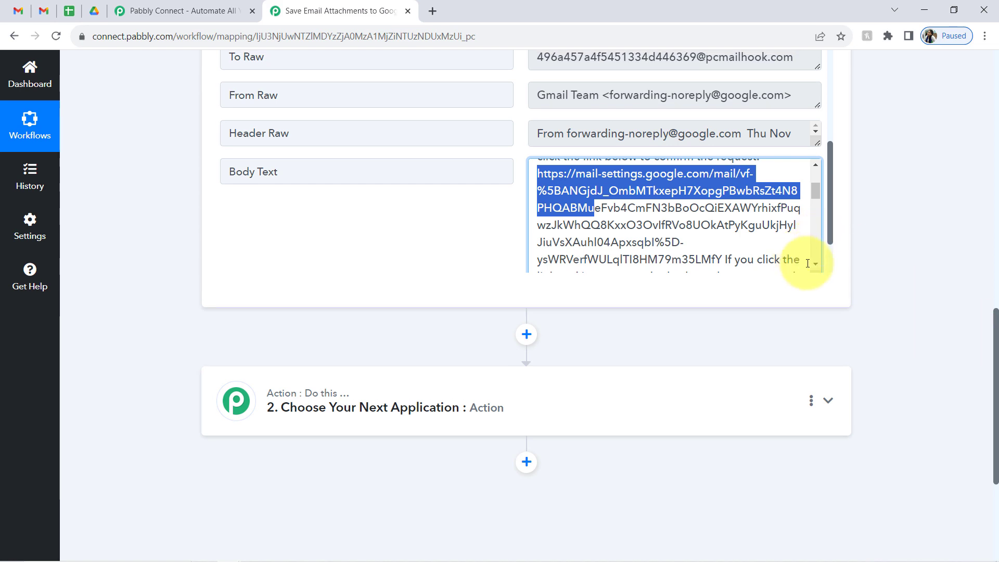
right_click(663, 167)
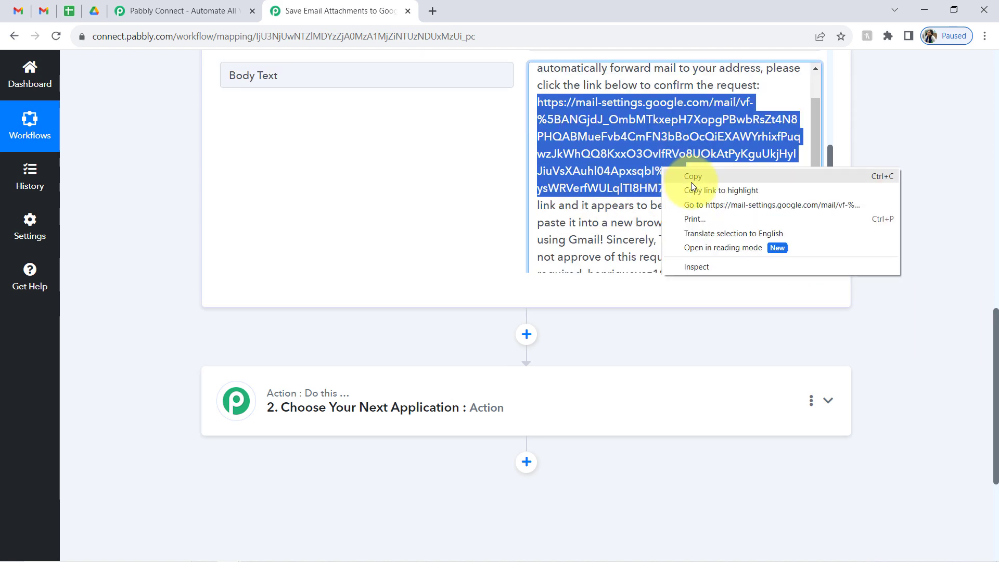
click(692, 181)
click(432, 11)
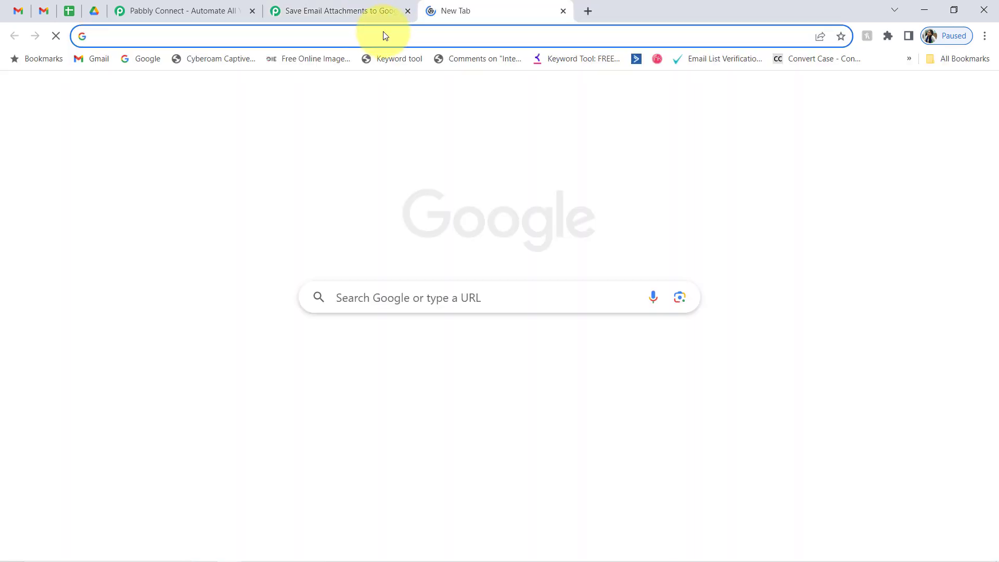
- Open the copied link, confirm Gmail forwarding to the parser address, and close the tab
right_click(387, 35)
click(422, 121)
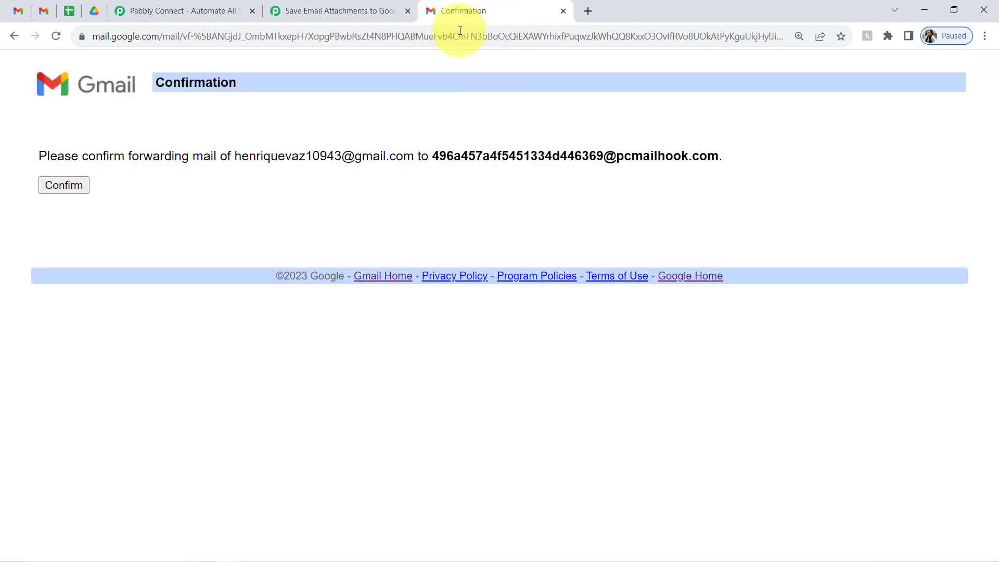
click(57, 184)
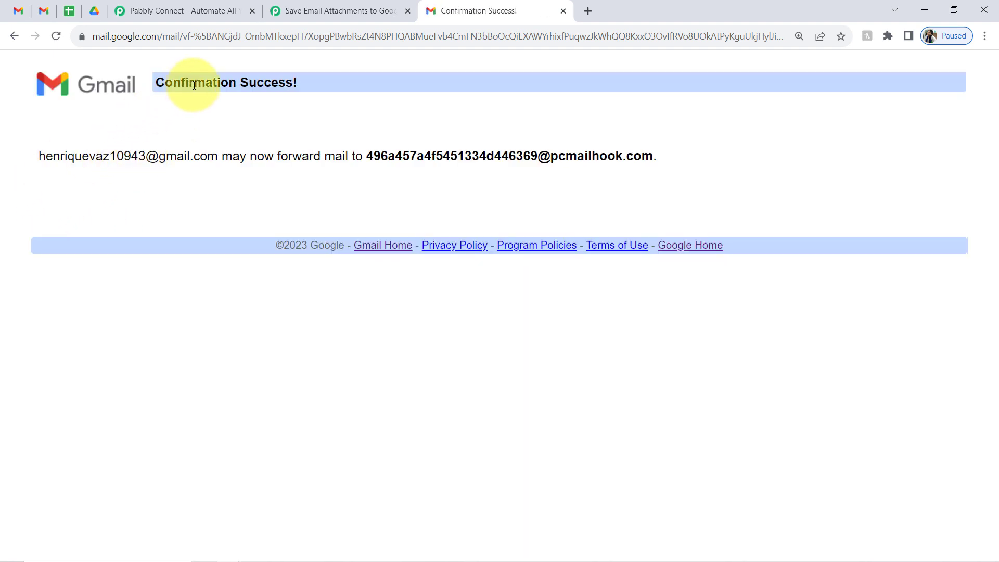
drag(191, 84, 401, 52)
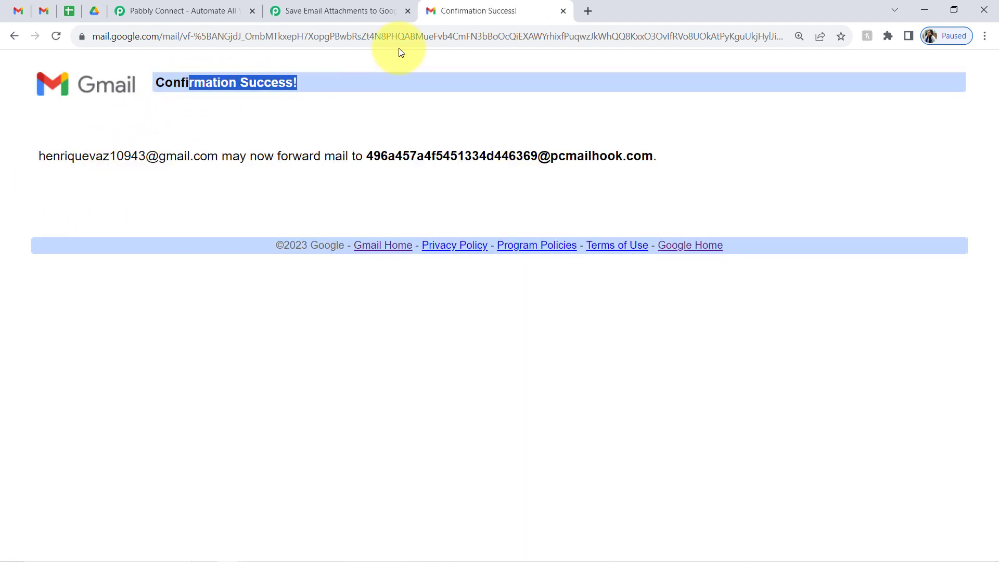
click(564, 10)
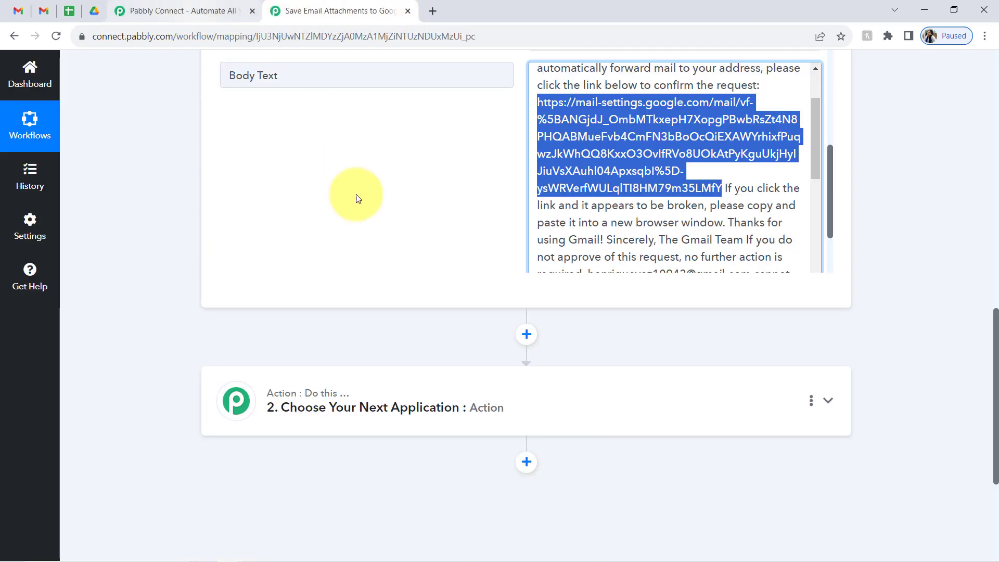
- Re-capture the Email Parser response, confirming with Yes
drag(995, 325, 995, 93)
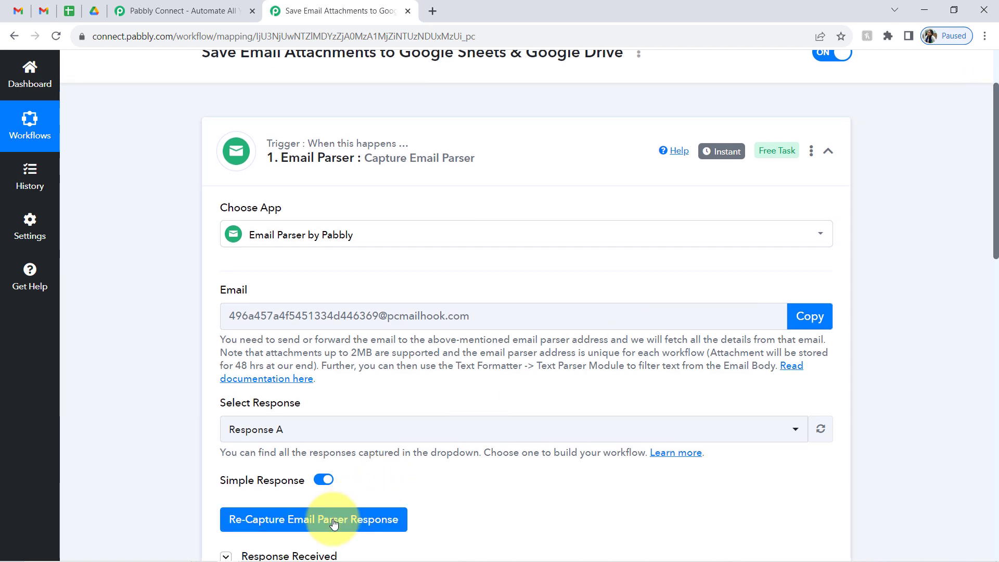
click(361, 518)
click(436, 402)
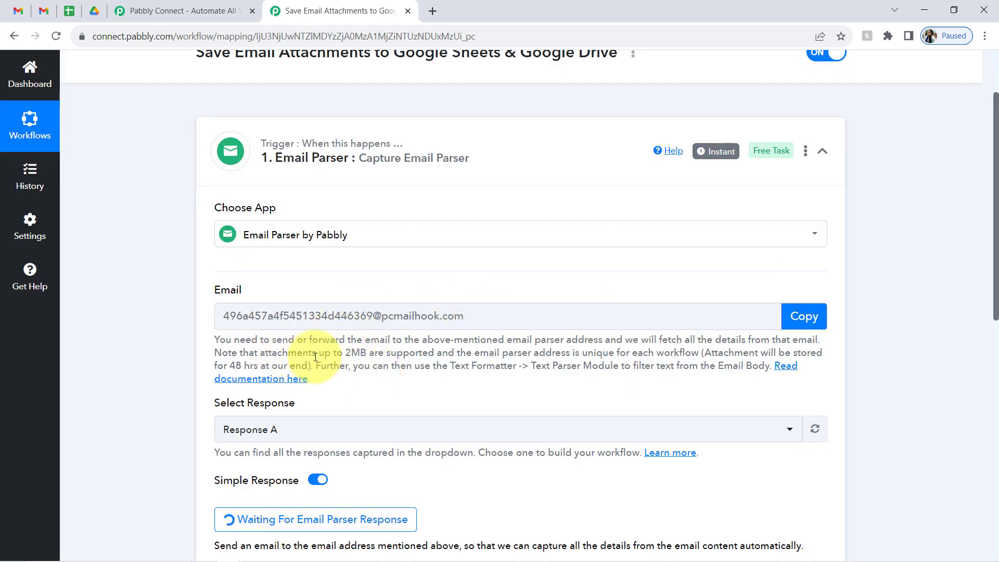
- Review the parser notes (2MB attachment limit, workflow-specific address, send an email), then go to Gmail settings
drag(265, 353, 438, 354)
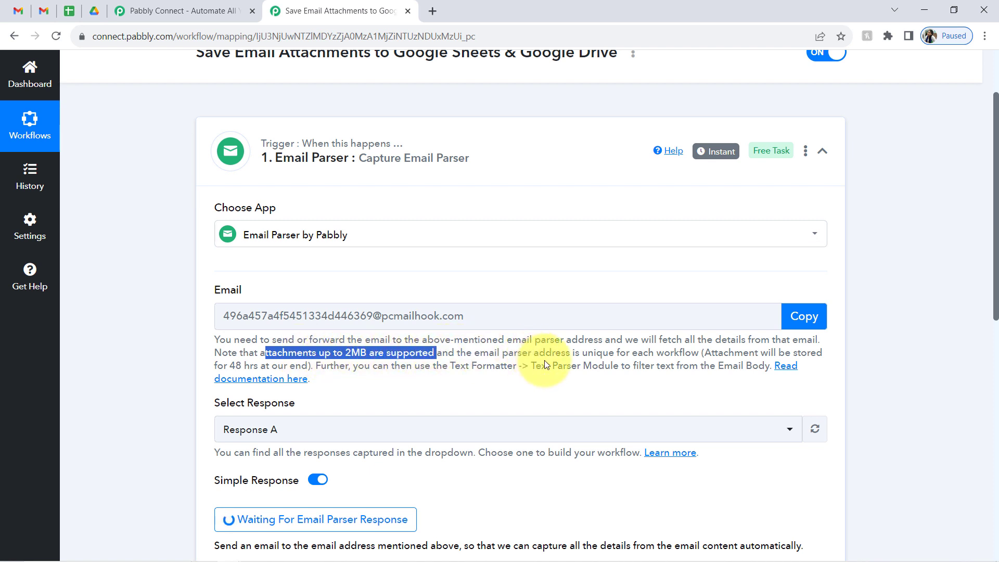
drag(583, 354, 684, 356)
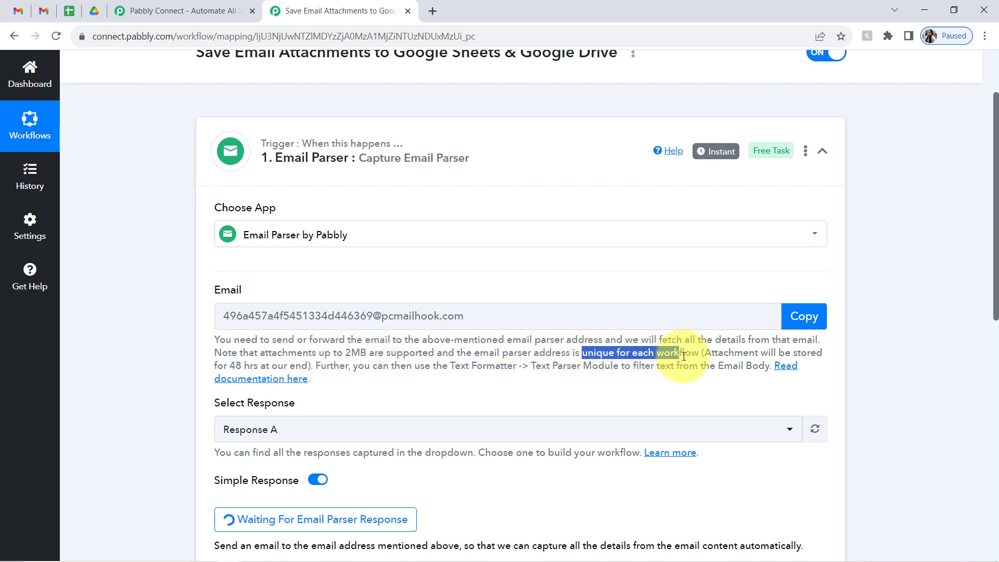
click(982, 235)
scroll(982, 234, down, 2)
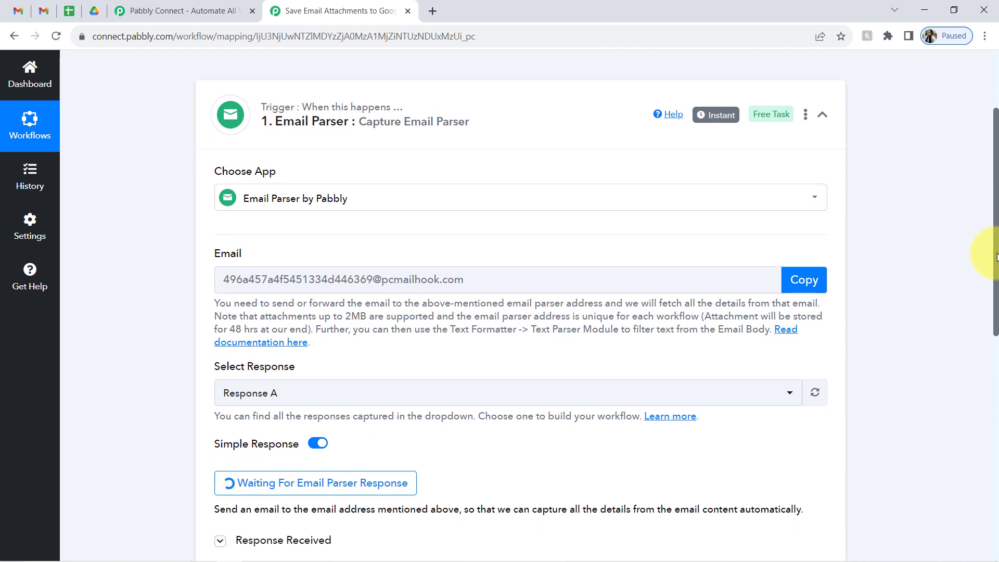
drag(223, 485, 314, 485)
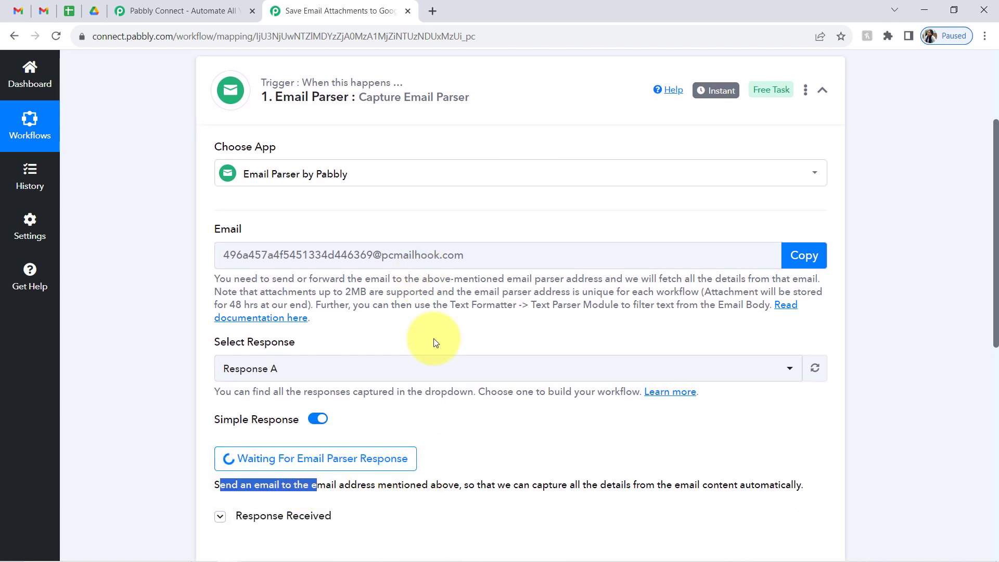
drag(530, 487, 817, 488)
click(704, 484)
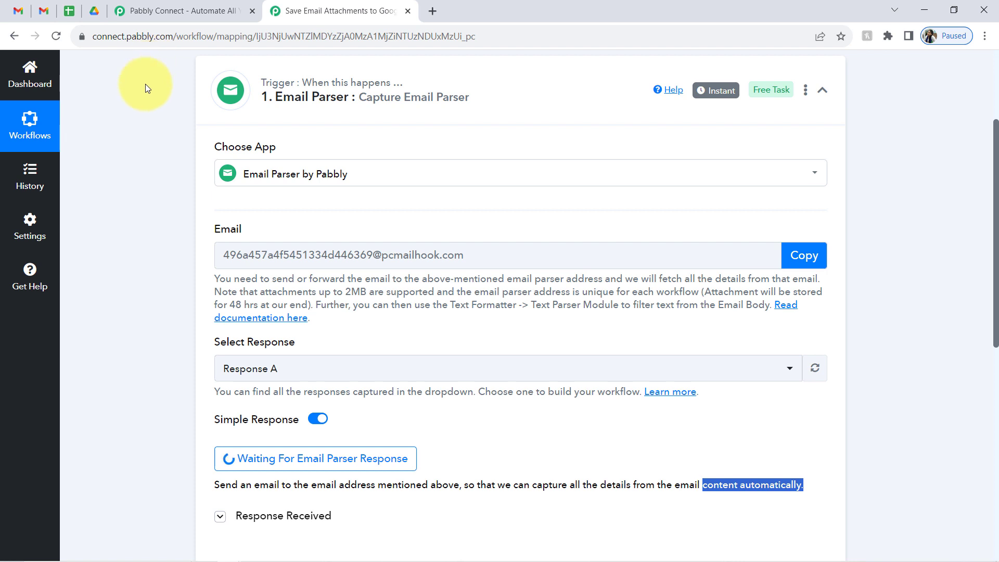
click(45, 11)
- Switch to the second Gmail account's inbox and start a blank new message
mouse_move(28, 179)
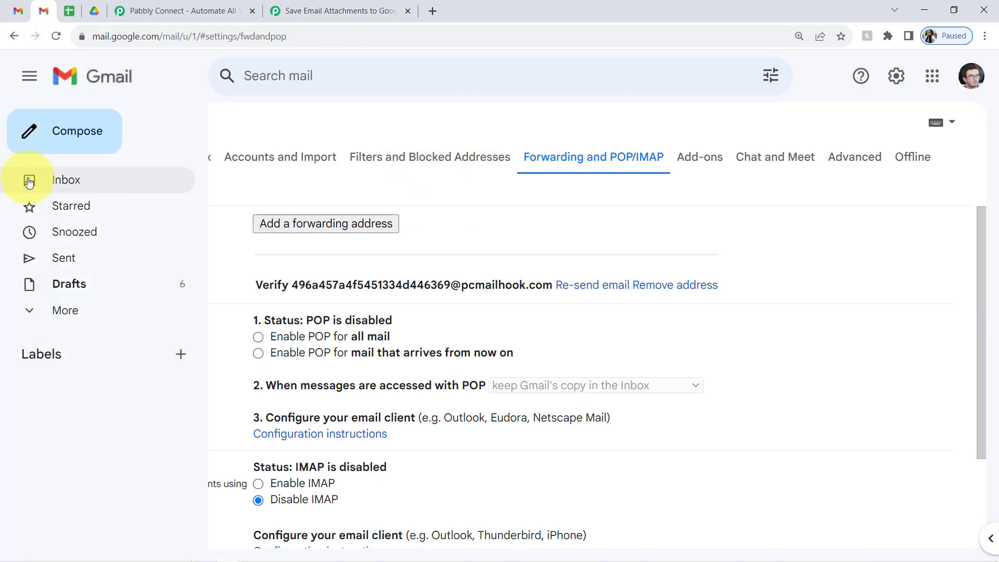
click(64, 182)
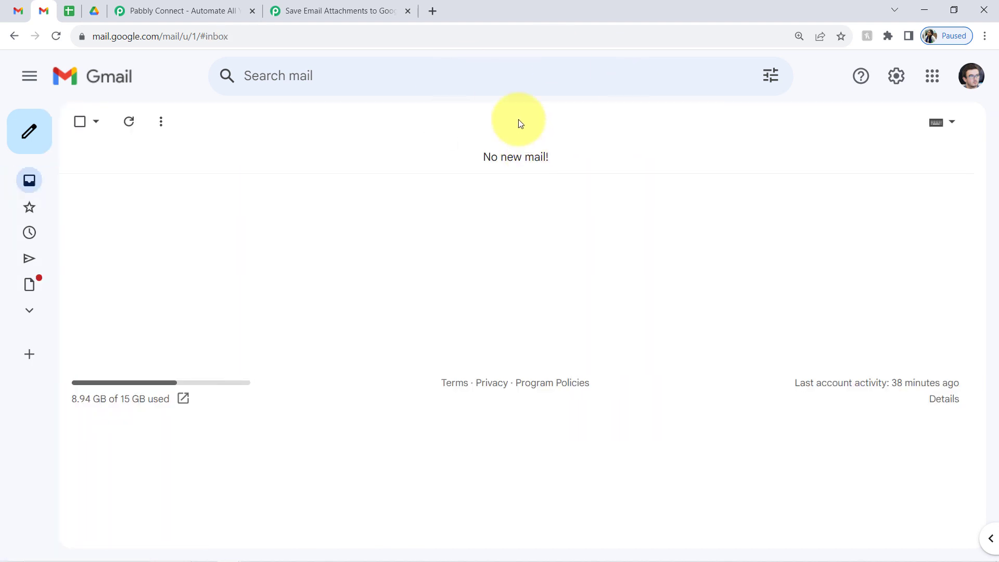
click(9, 5)
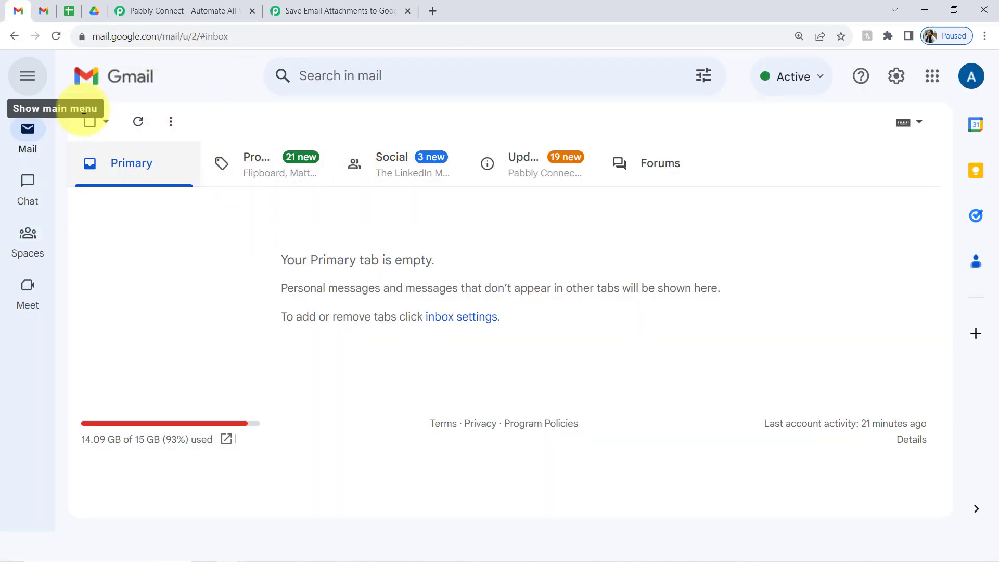
click(41, 14)
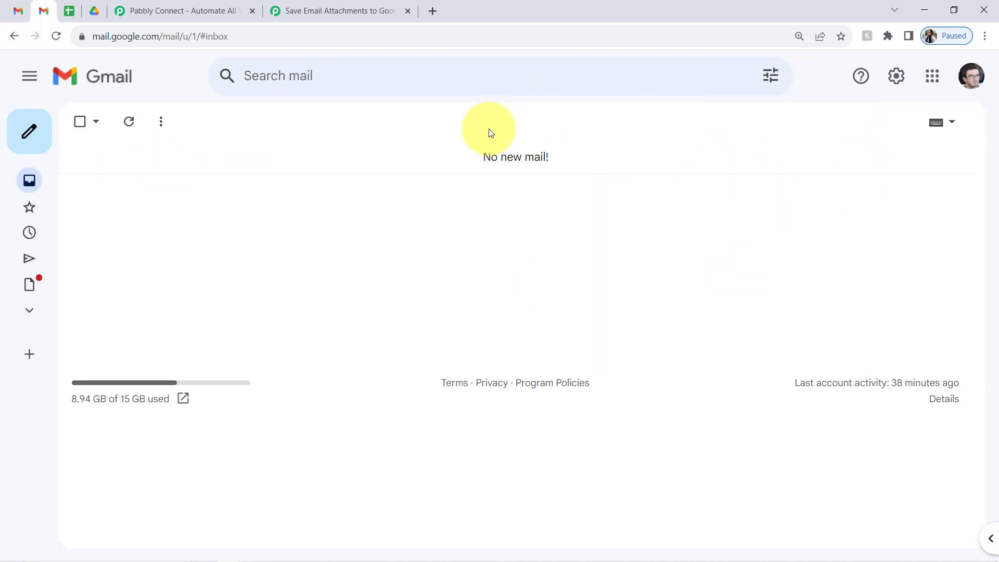
click(6, 10)
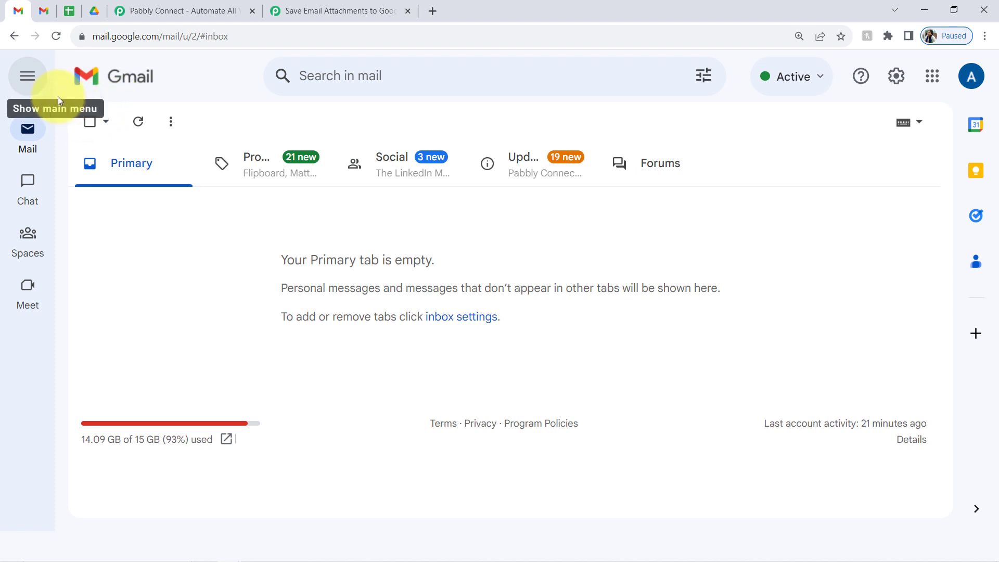
click(24, 84)
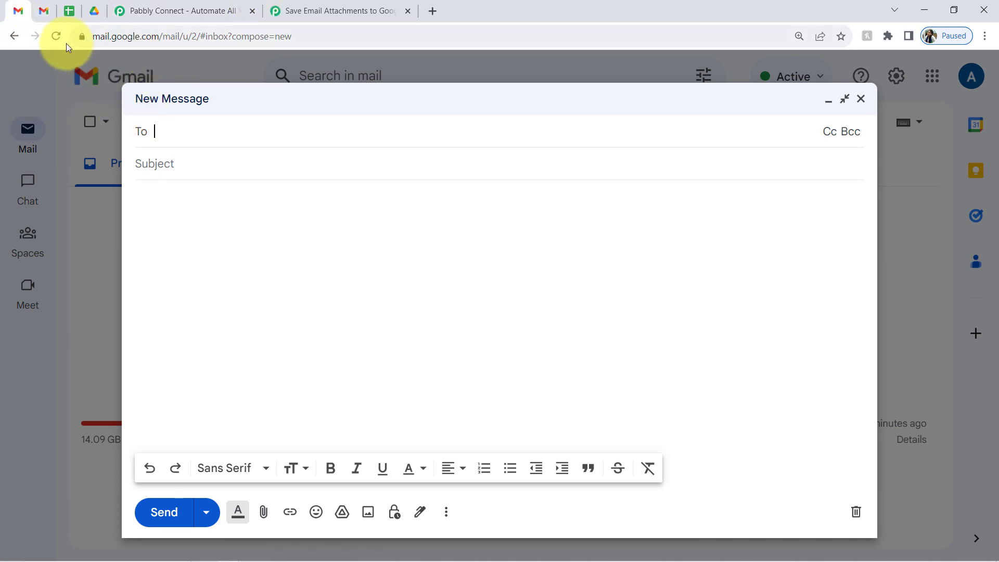
- Fill the draft with the invoice subject and message body copied from Notepad
mouse_move(200, 561)
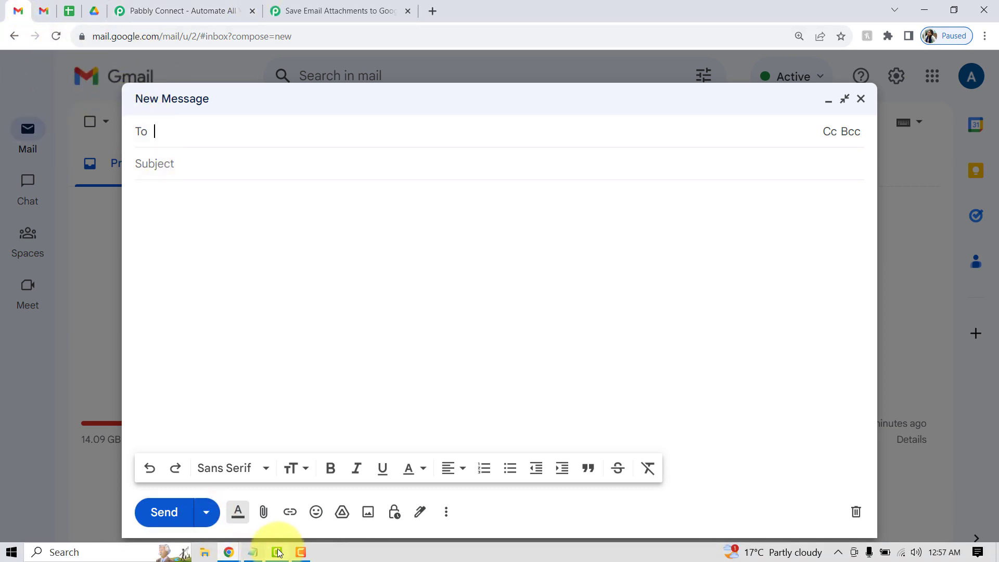
click(253, 552)
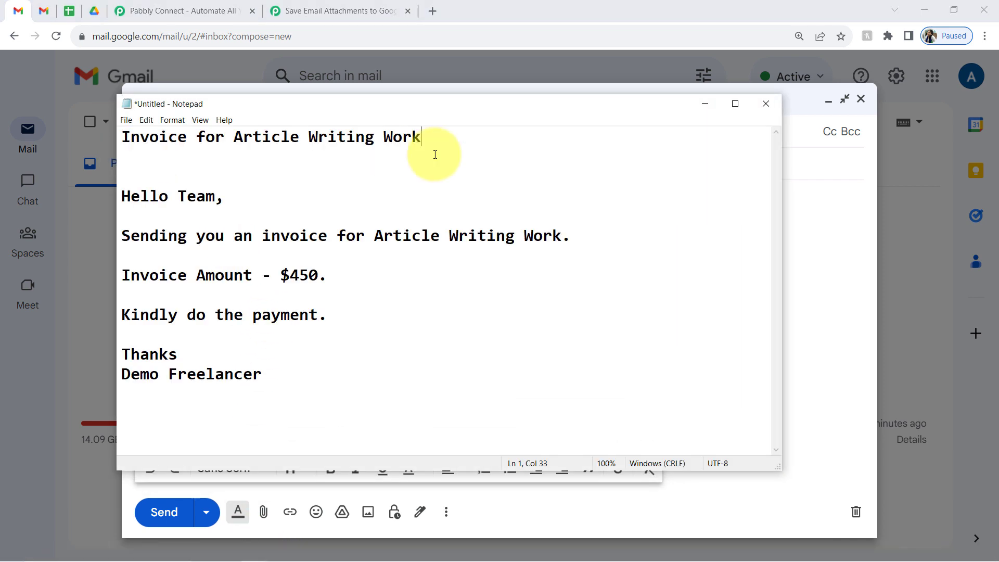
drag(460, 148, 108, 144)
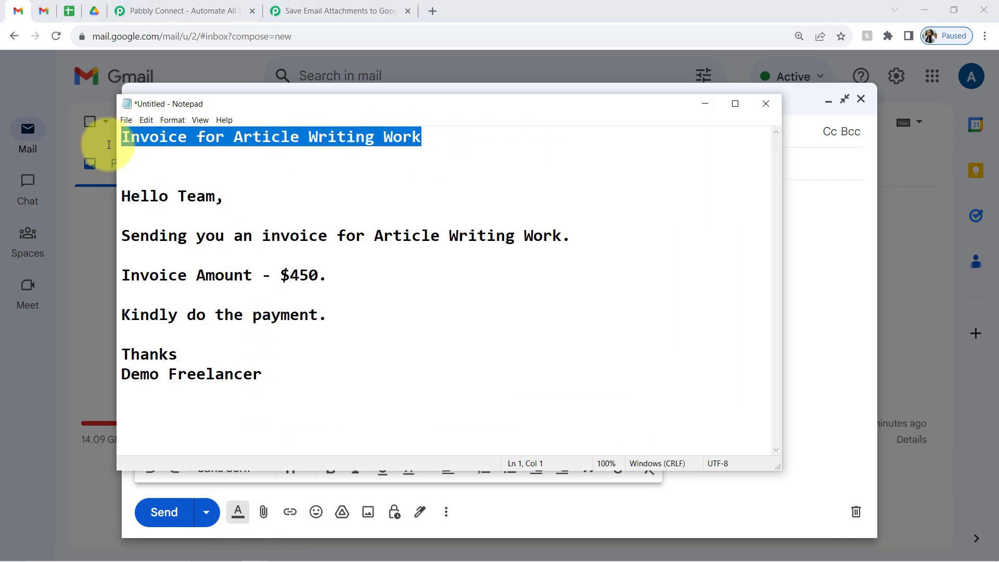
click(705, 103)
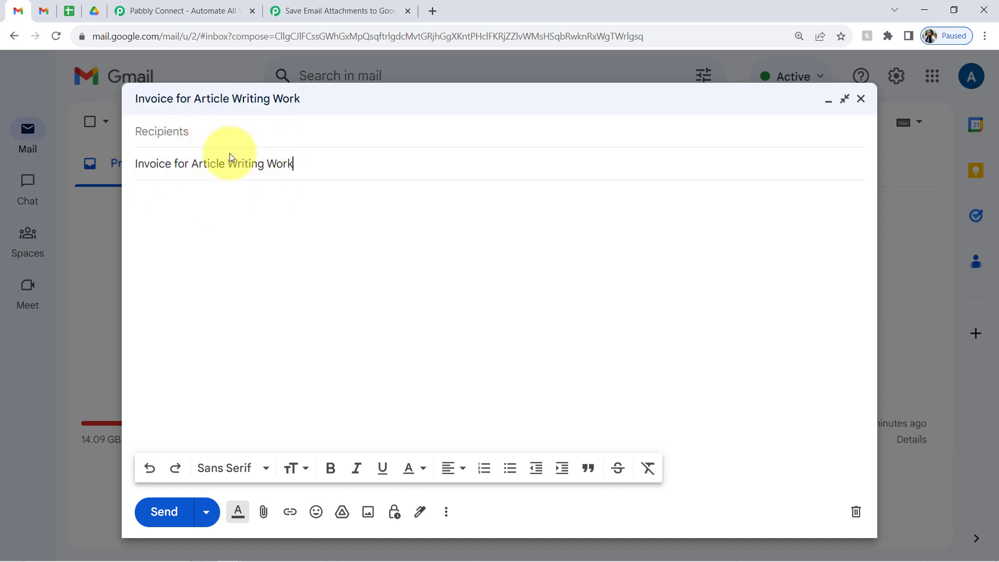
drag(178, 164, 269, 164)
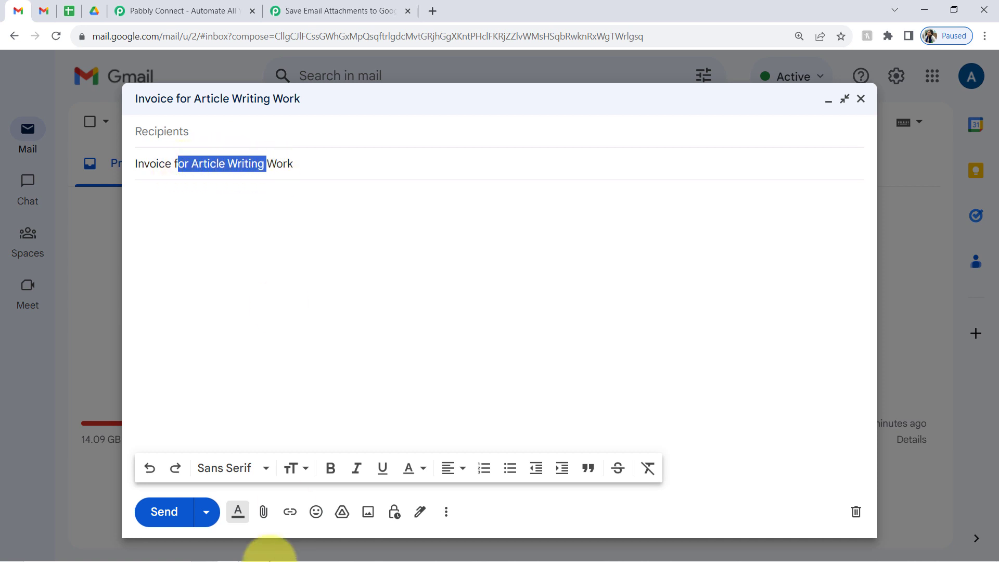
click(252, 556)
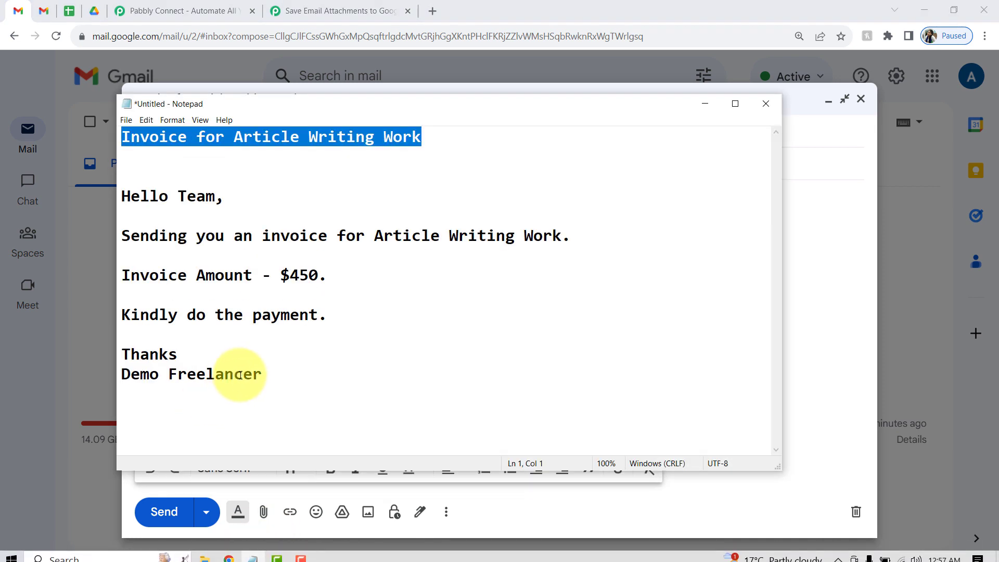
drag(271, 374, 109, 202)
key(ctrl+c)
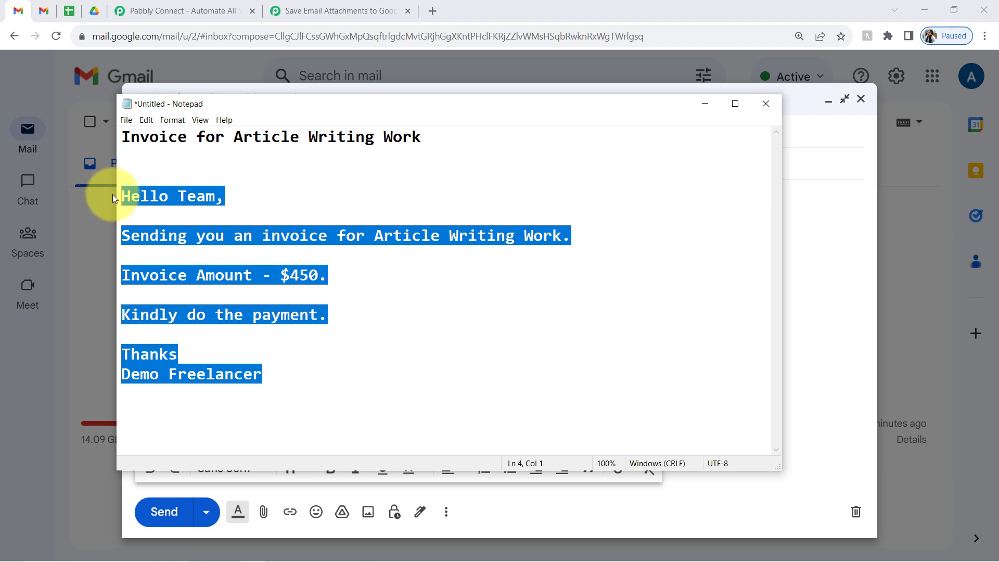
click(708, 99)
click(178, 190)
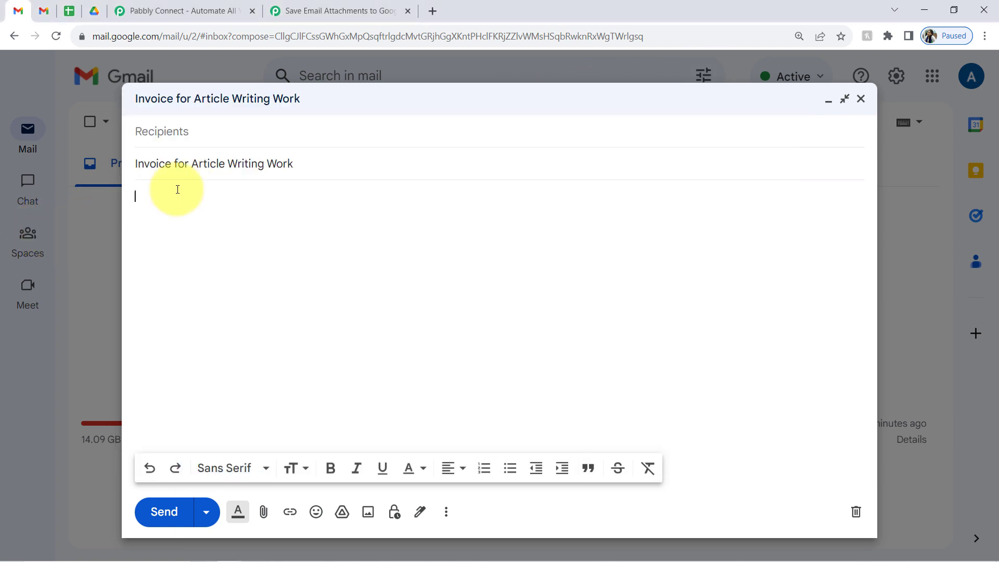
key(ctrl+v)
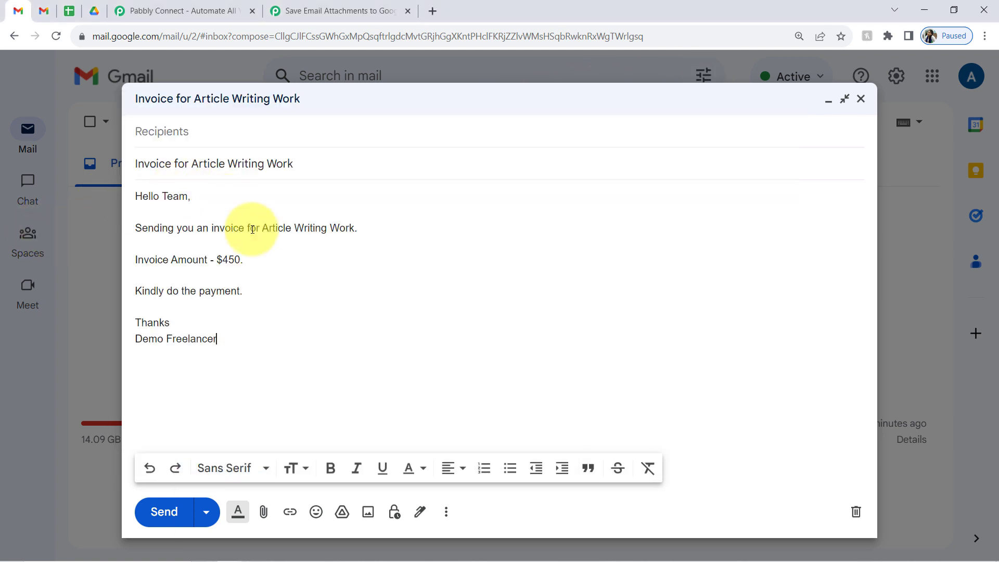
- Attach Invoice # 001.pdf, add a recipient and send the email
click(264, 515)
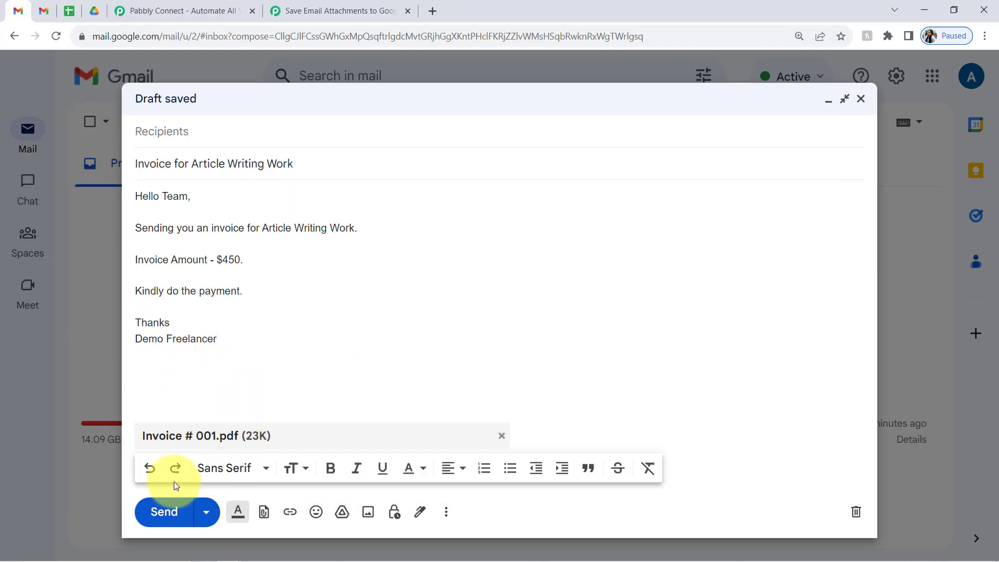
click(175, 518)
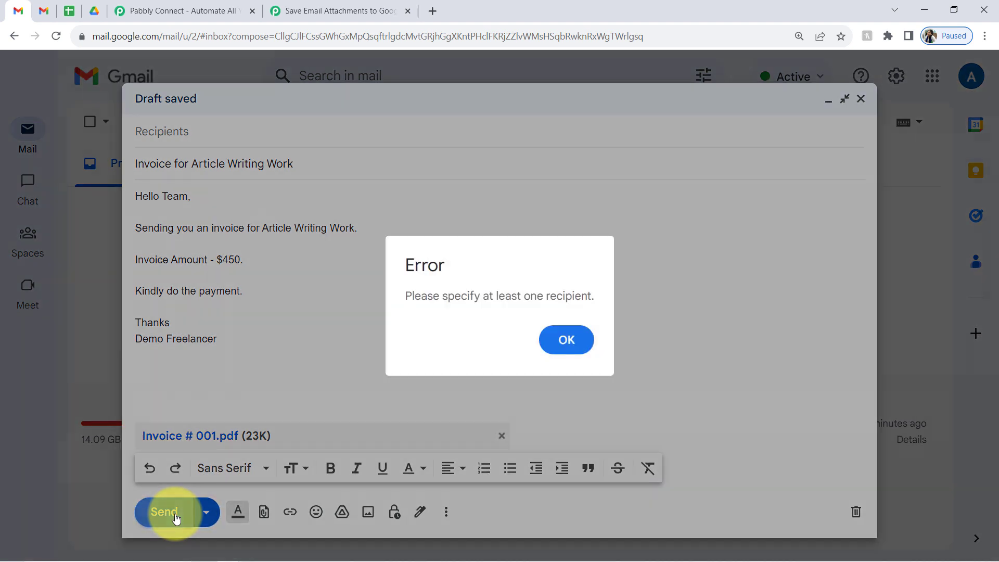
click(555, 341)
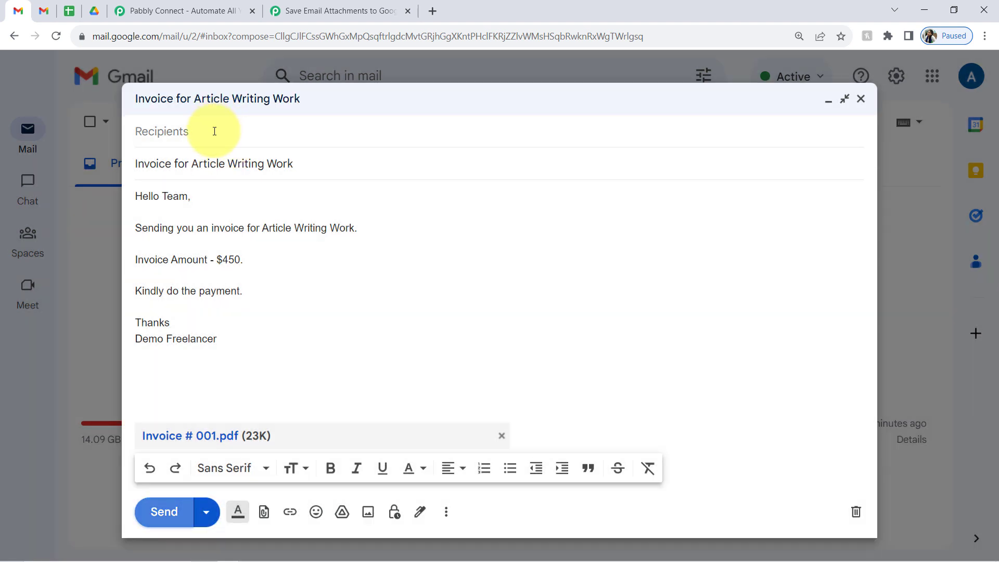
click(215, 131)
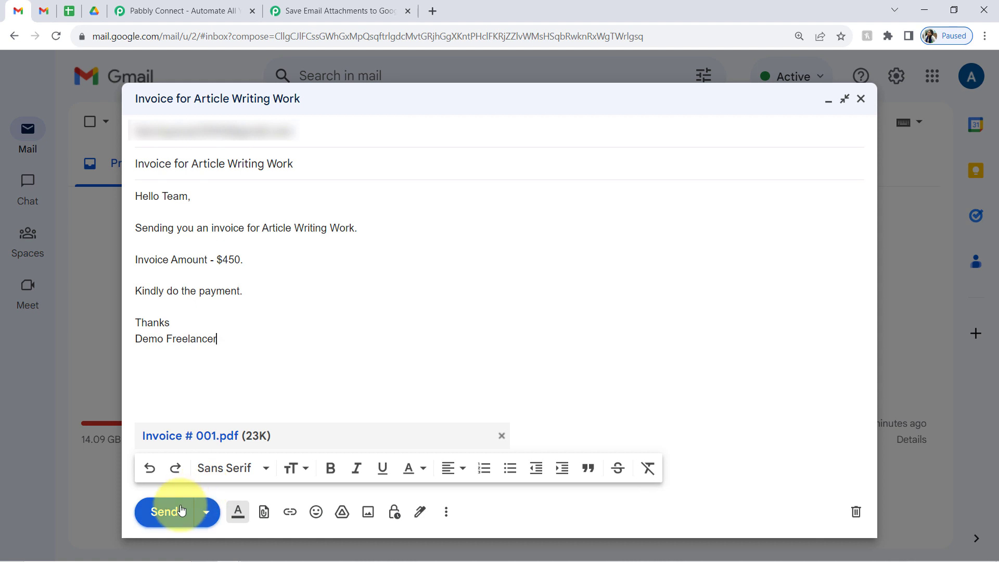
click(163, 511)
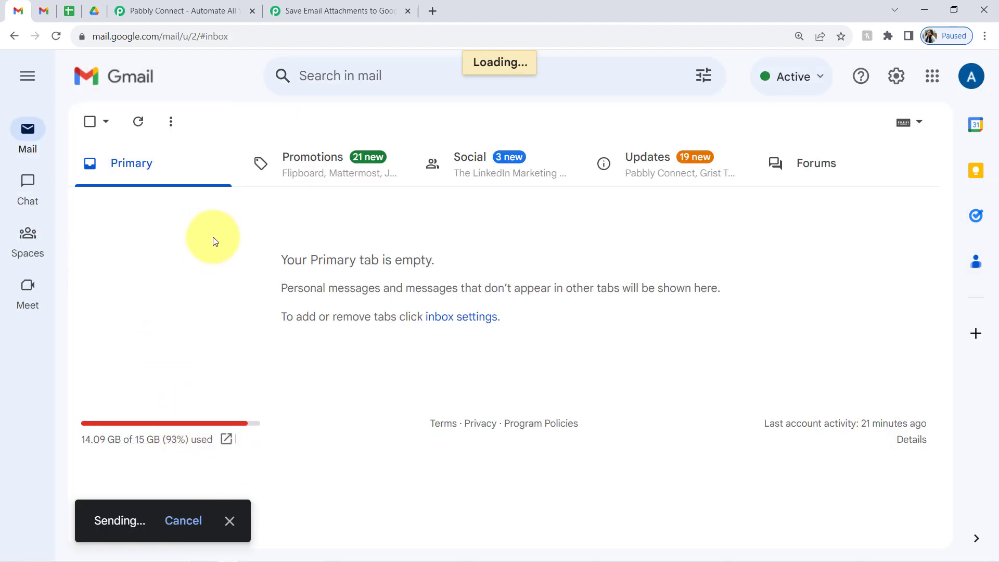
- Refresh the receiving Gmail inbox until the invoice email arrives
click(44, 11)
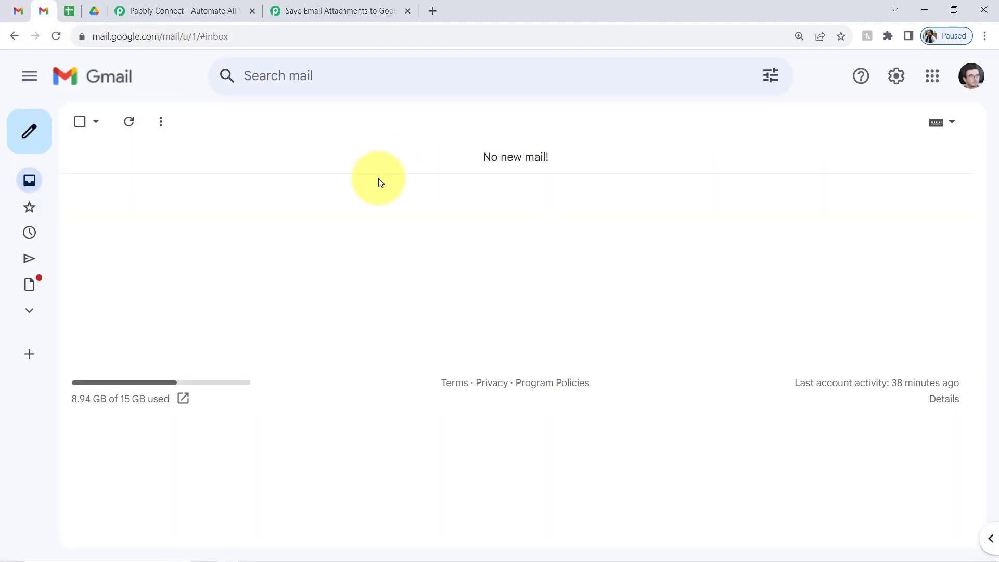
click(131, 122)
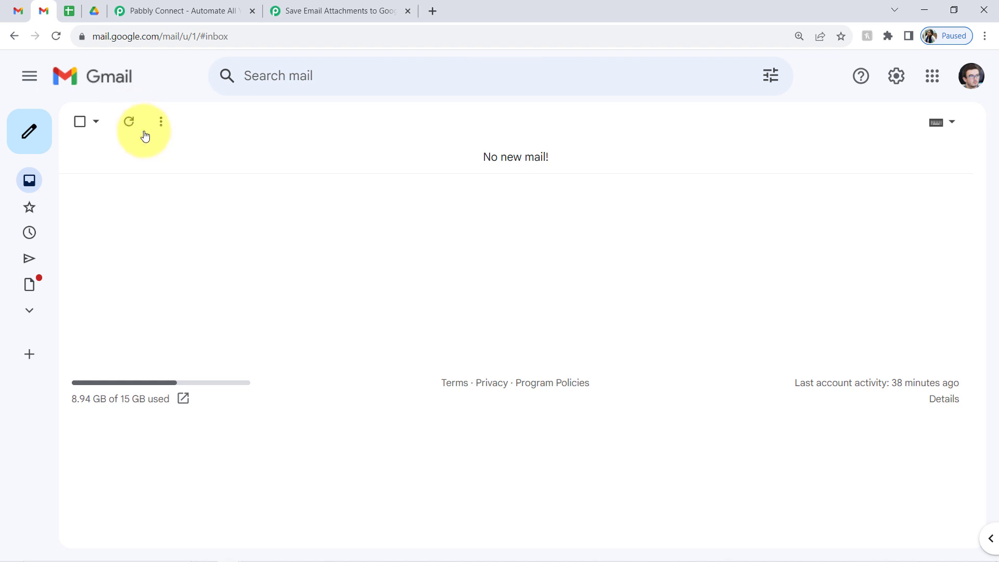
click(129, 120)
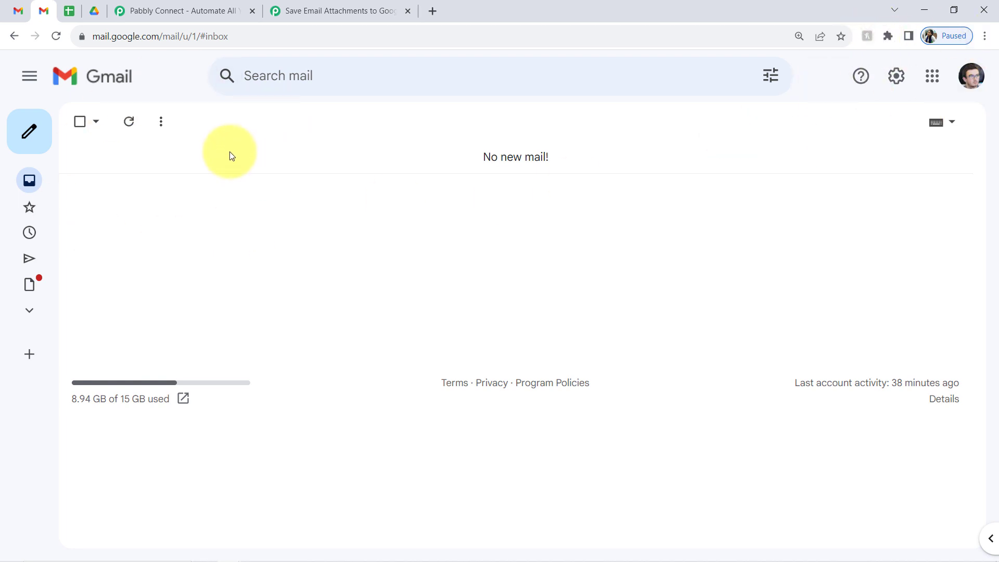
click(323, 11)
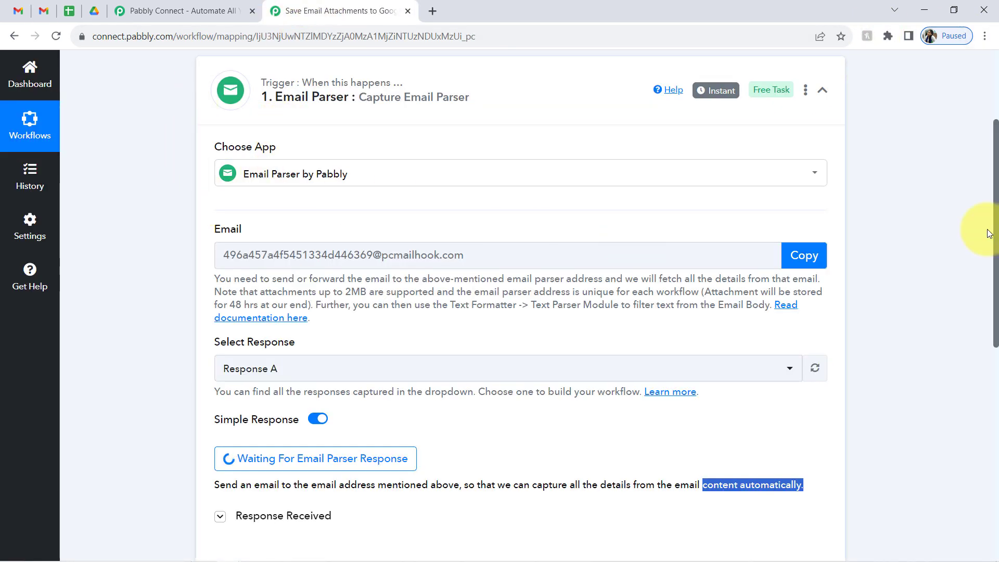
click(42, 12)
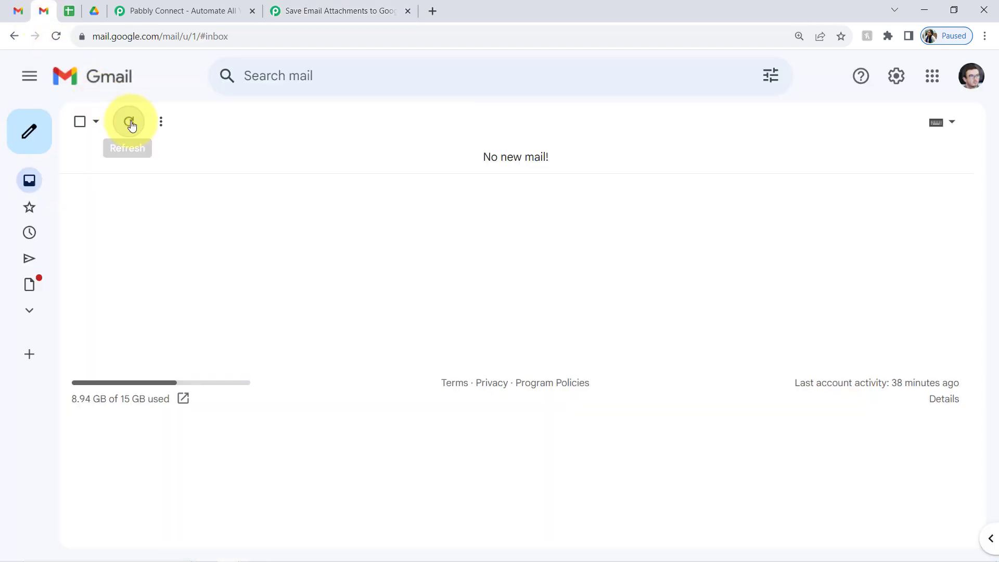
click(130, 123)
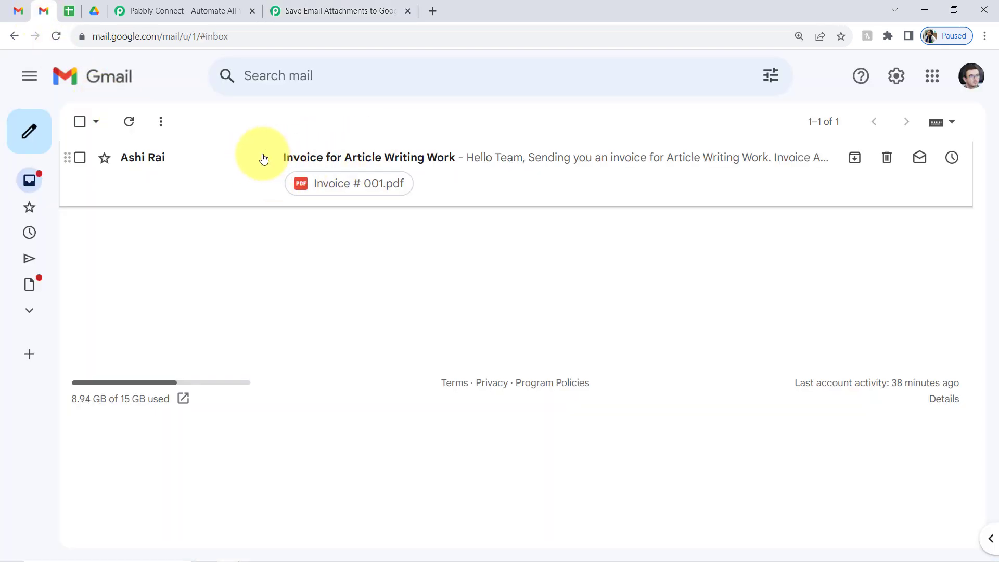
- Open the 'Invoice for Article Writing Work' email, review its subject and body, then return to Pabbly
click(303, 165)
drag(164, 168, 313, 168)
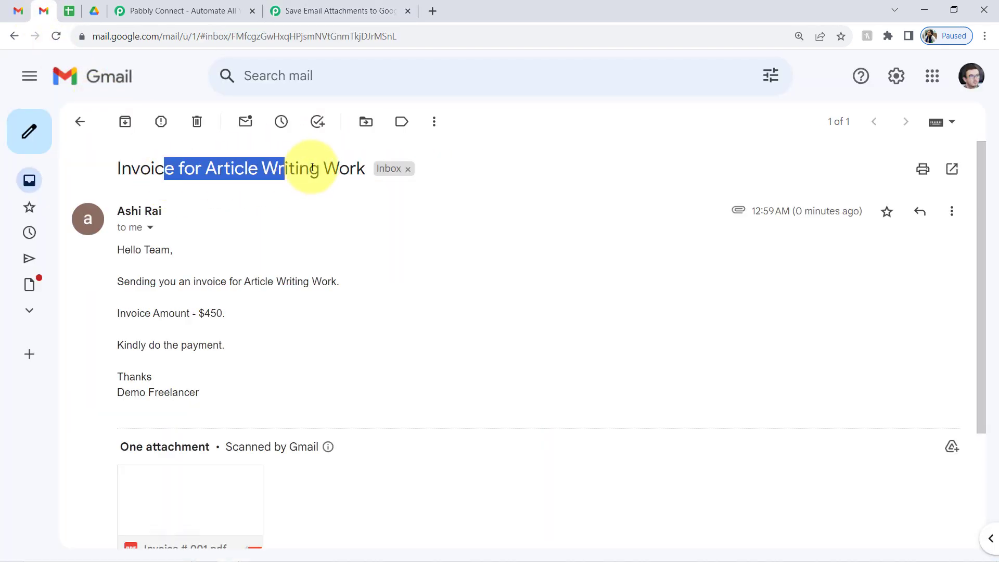
drag(136, 250, 175, 345)
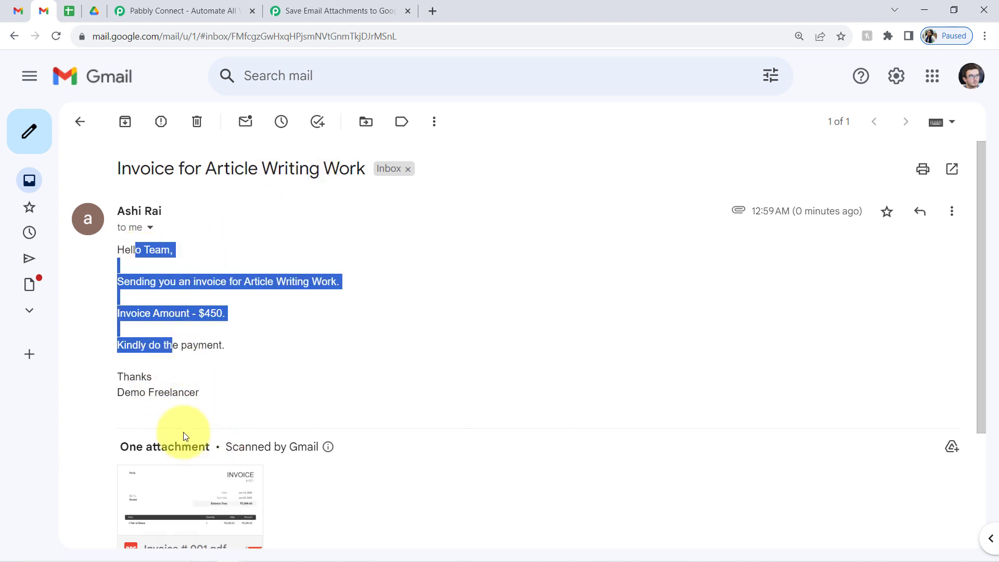
click(322, 11)
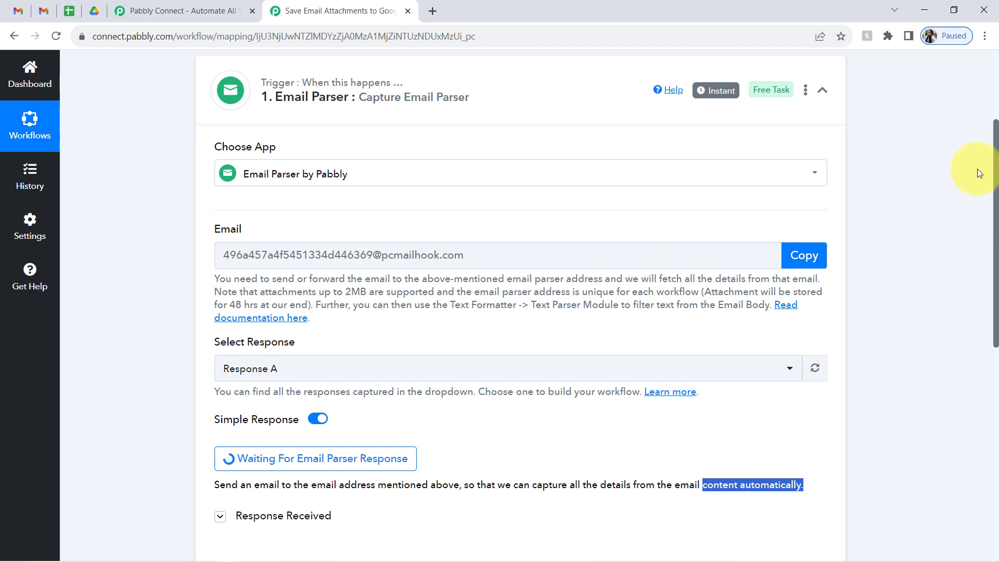
scroll(625, 261, down, 3)
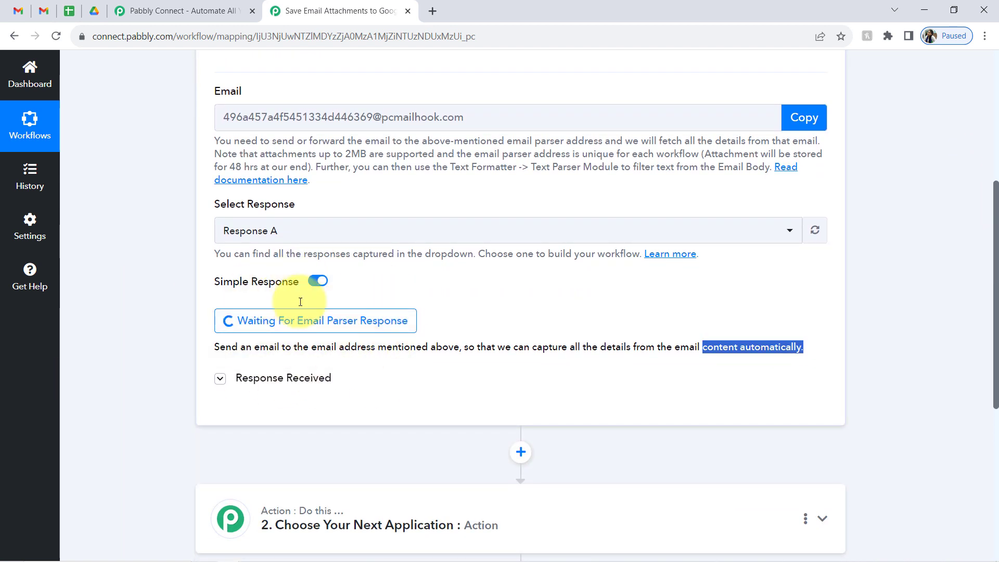
drag(996, 213, 981, 158)
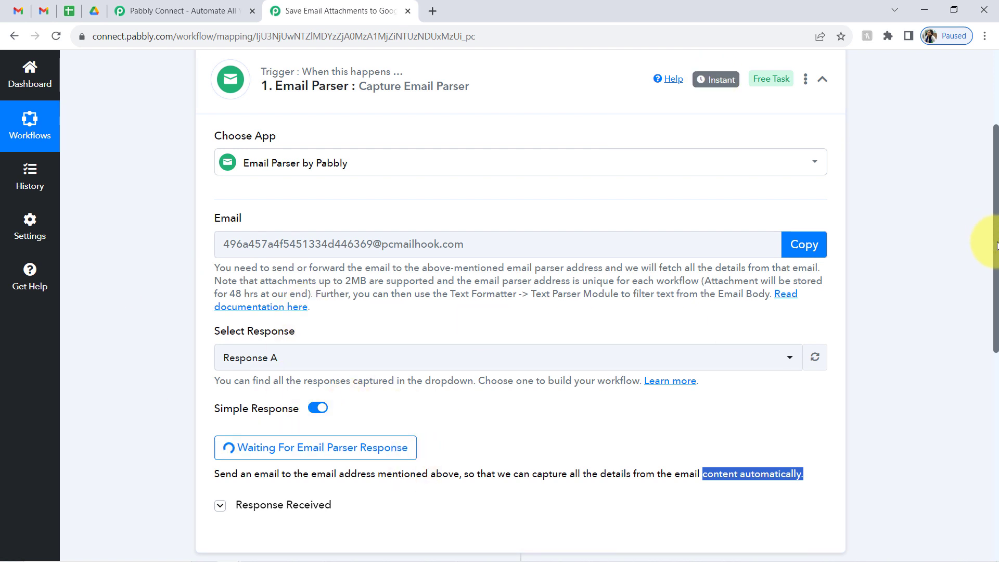
drag(996, 245, 981, 334)
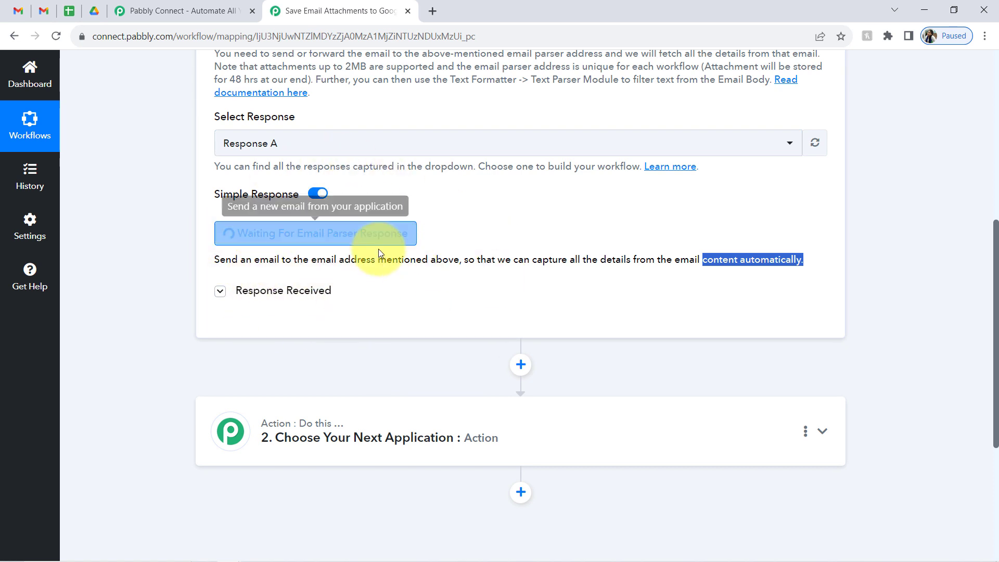
scroll(360, 259, up, 2)
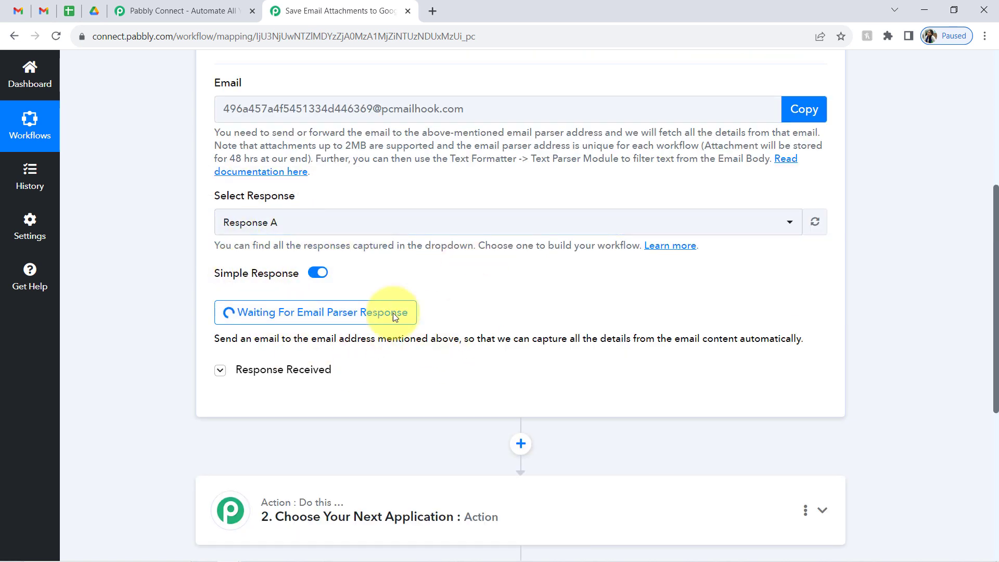
- Forward a copy of incoming Gmail mail to the Email Parser address and save the settings
click(49, 13)
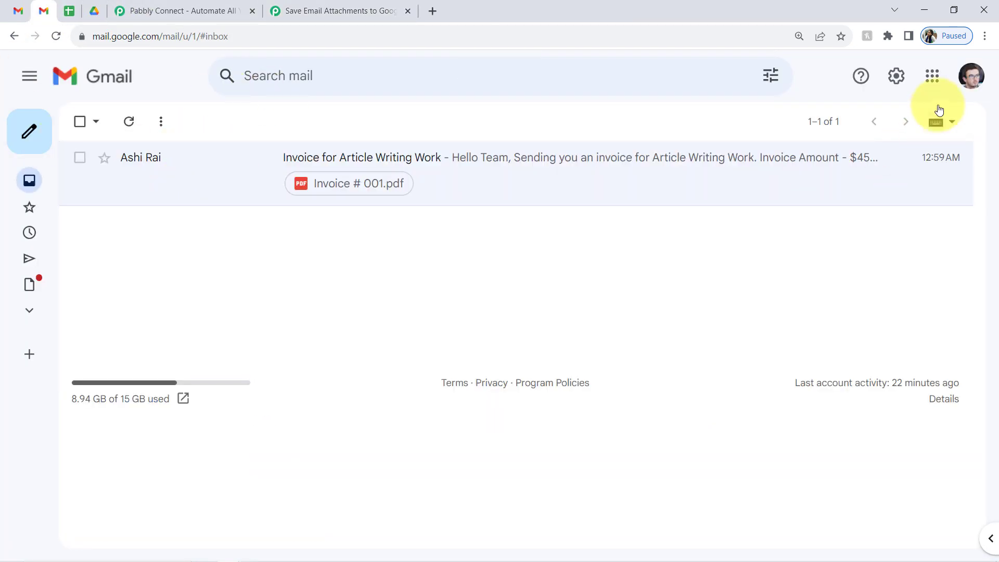
click(897, 77)
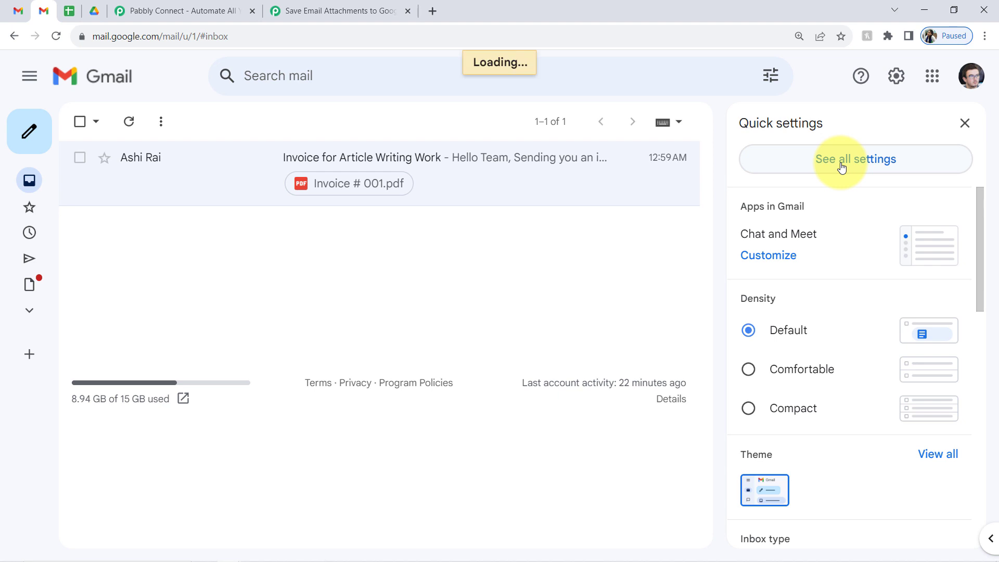
click(561, 166)
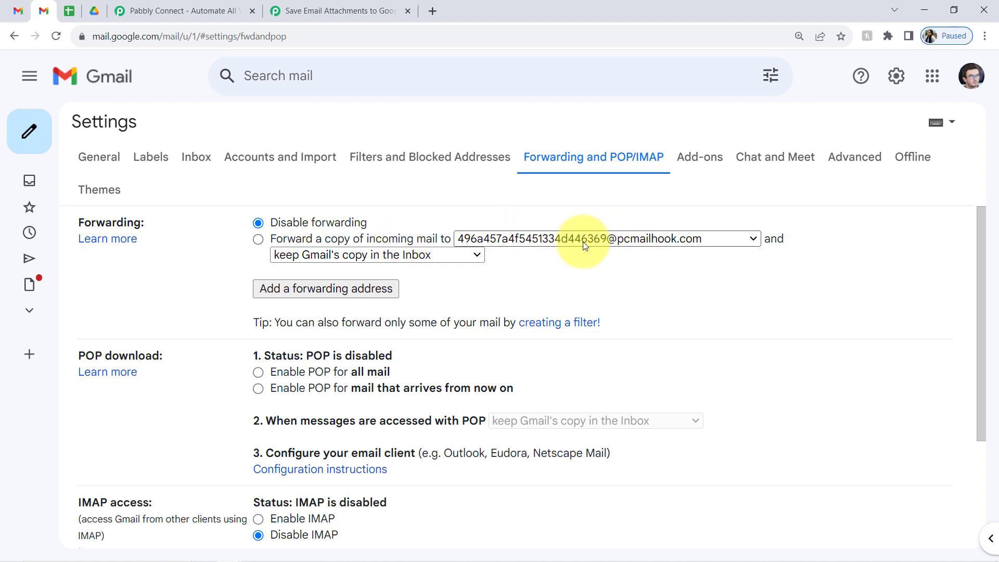
click(257, 239)
scroll(986, 328, down, 1)
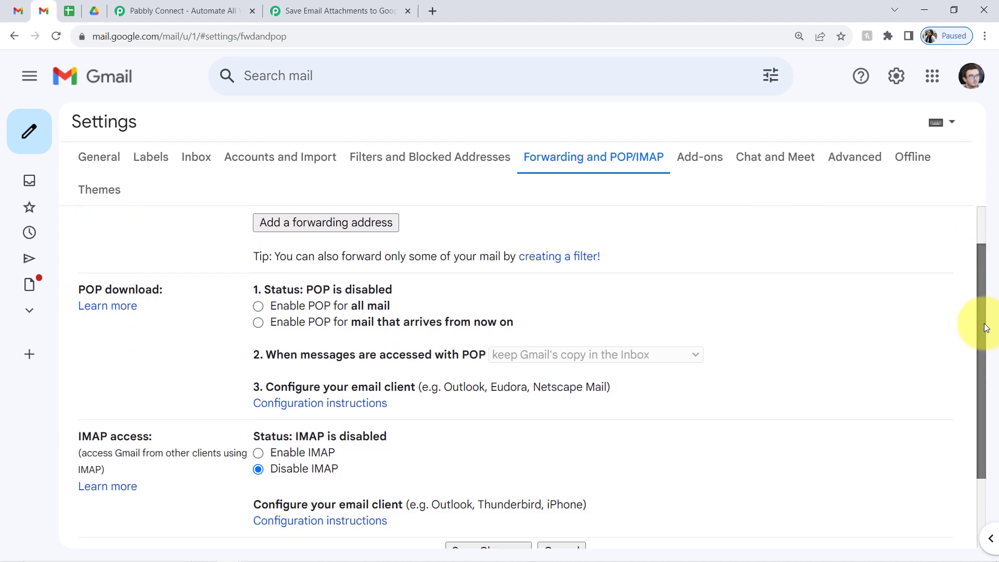
drag(985, 324, 950, 515)
click(460, 464)
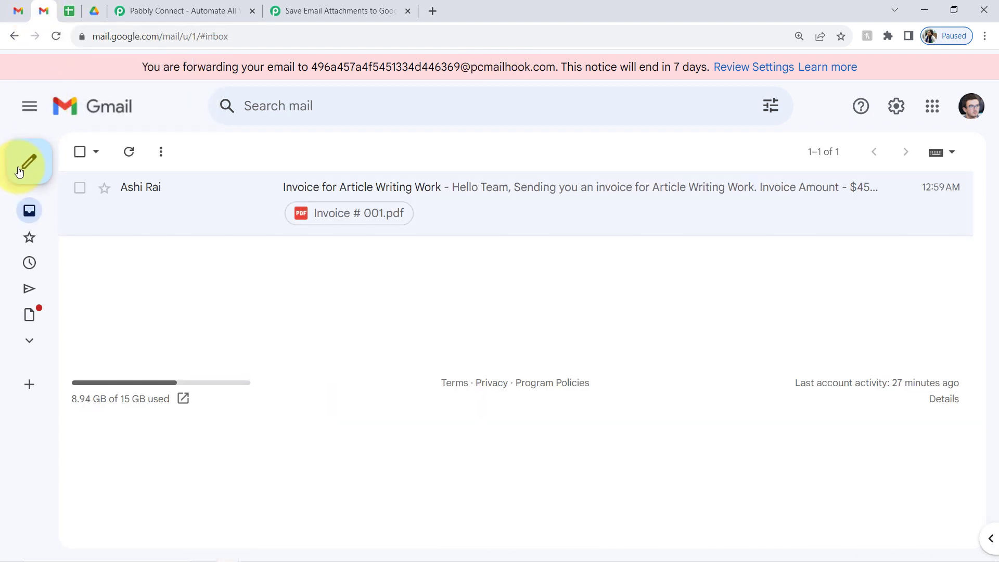
- Mark the invoice email as unread and return to the Pabbly workflow
mouse_move(30, 209)
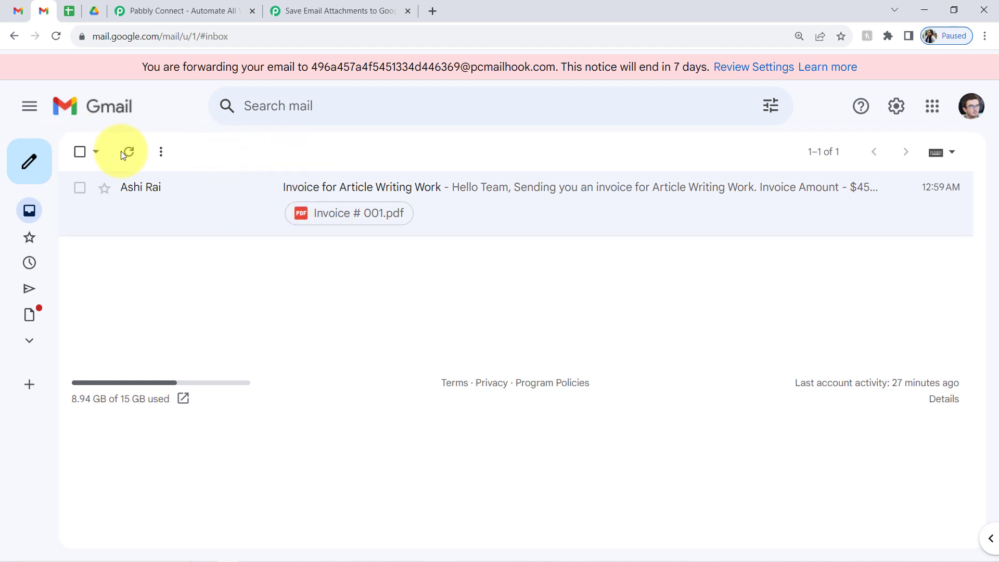
click(80, 187)
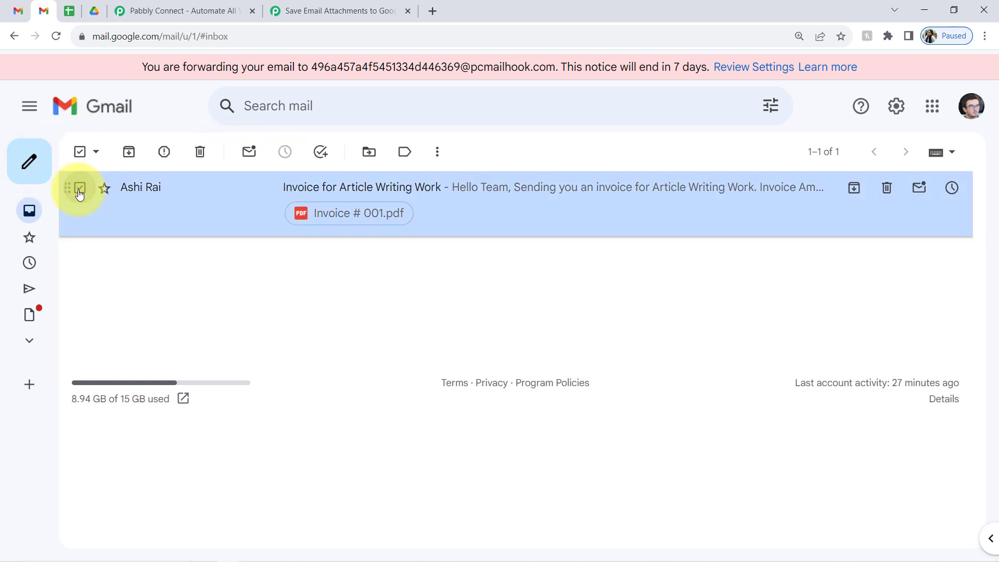
click(128, 152)
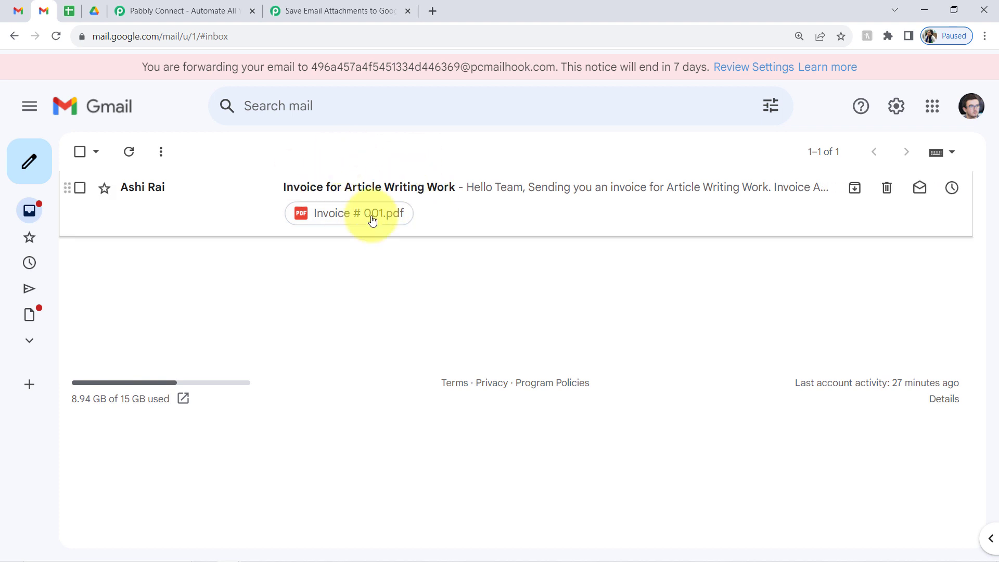
click(379, 8)
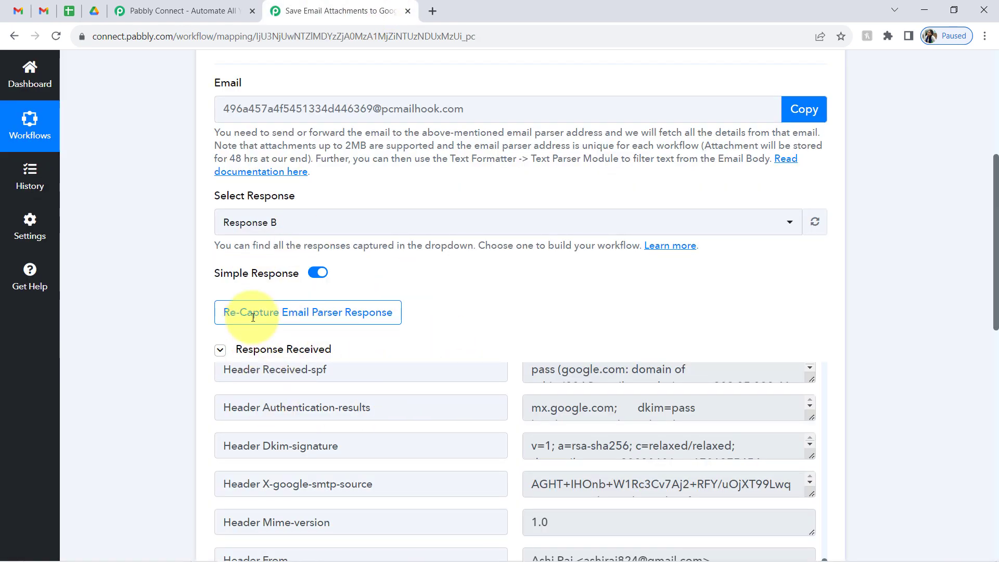
click(279, 350)
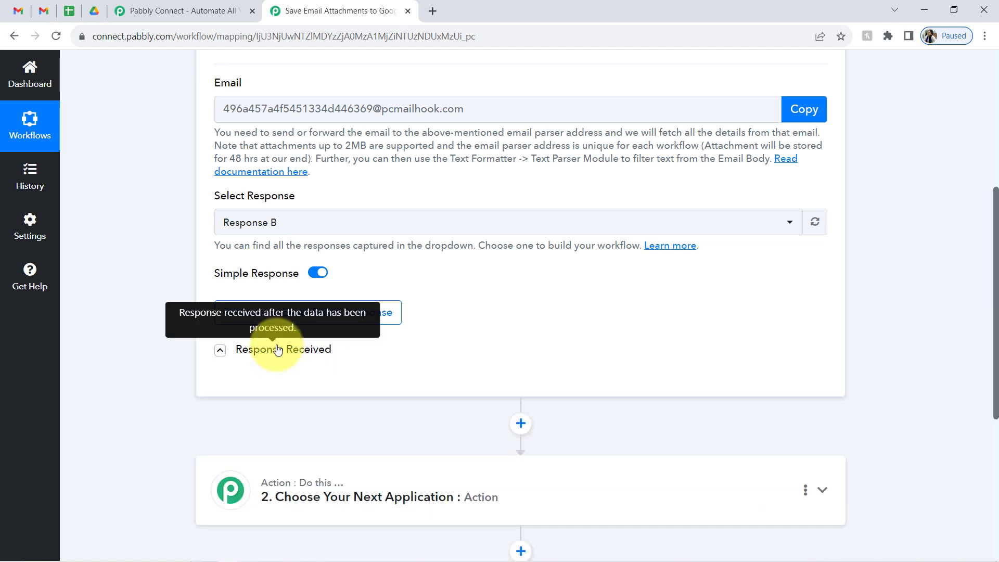
click(278, 350)
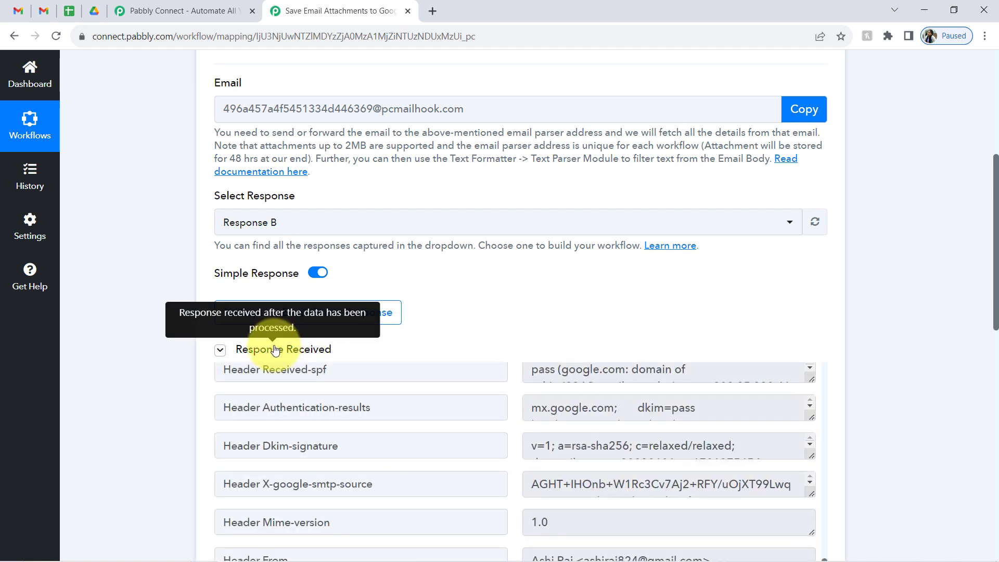
click(278, 350)
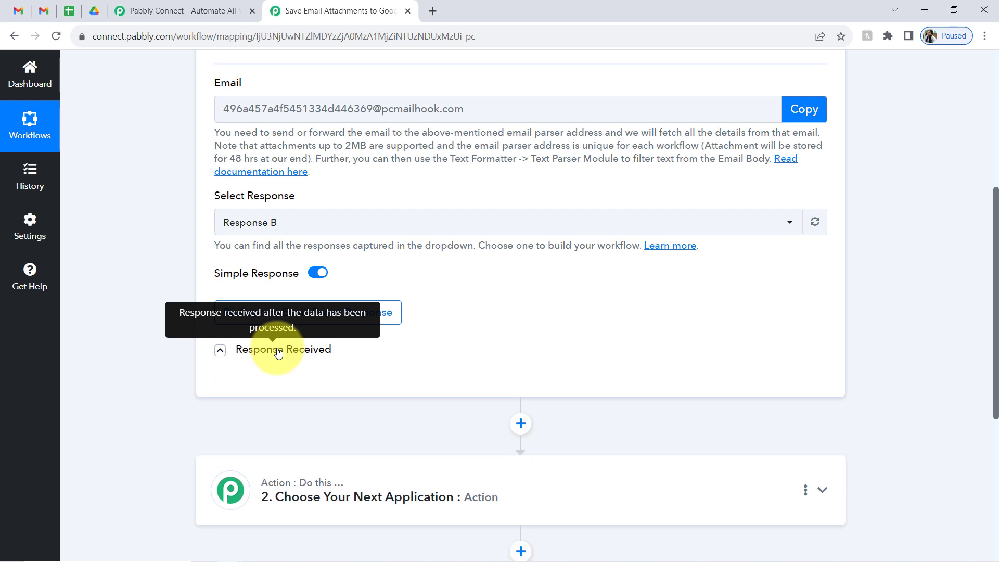
click(279, 349)
drag(997, 223, 997, 271)
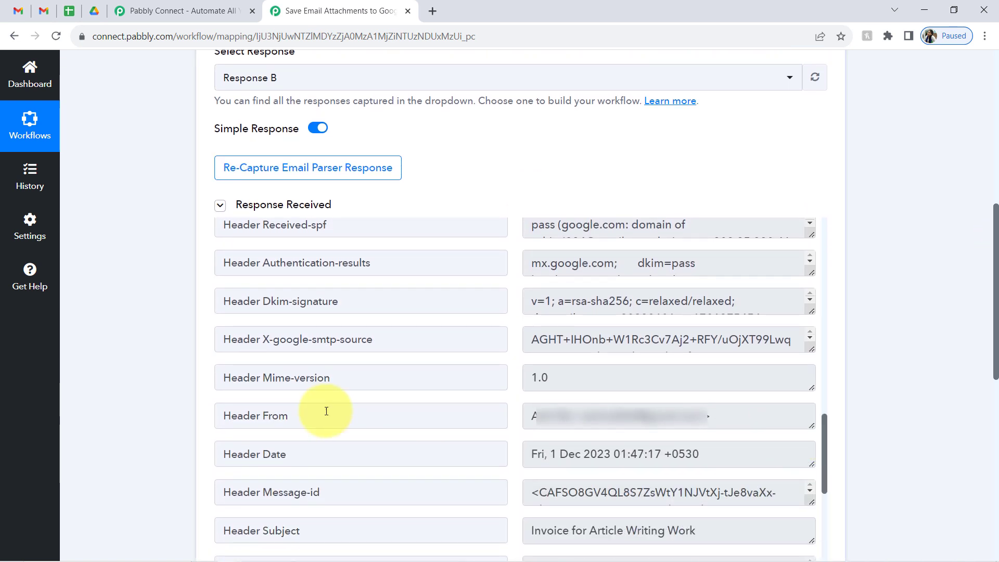
click(284, 415)
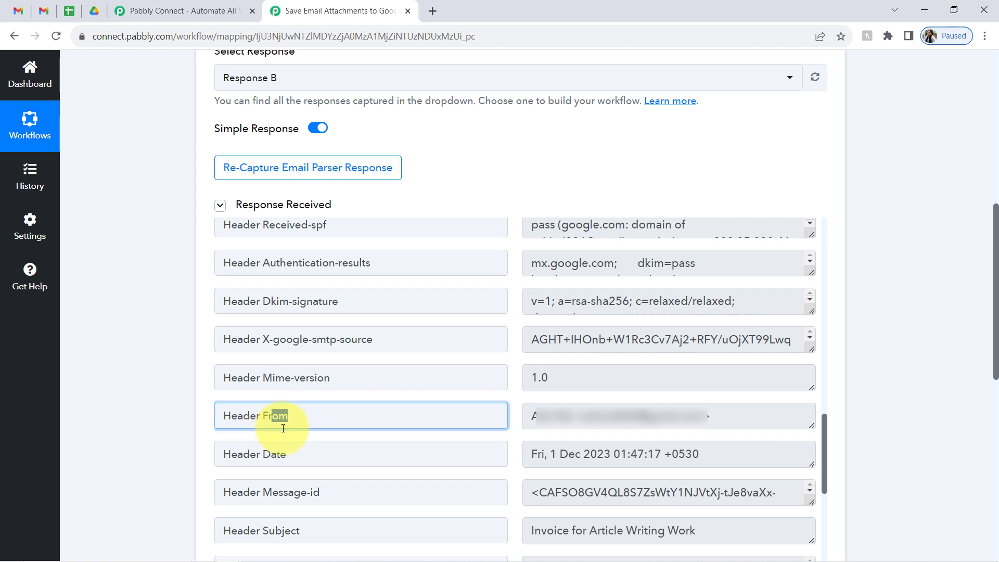
drag(568, 454, 833, 225)
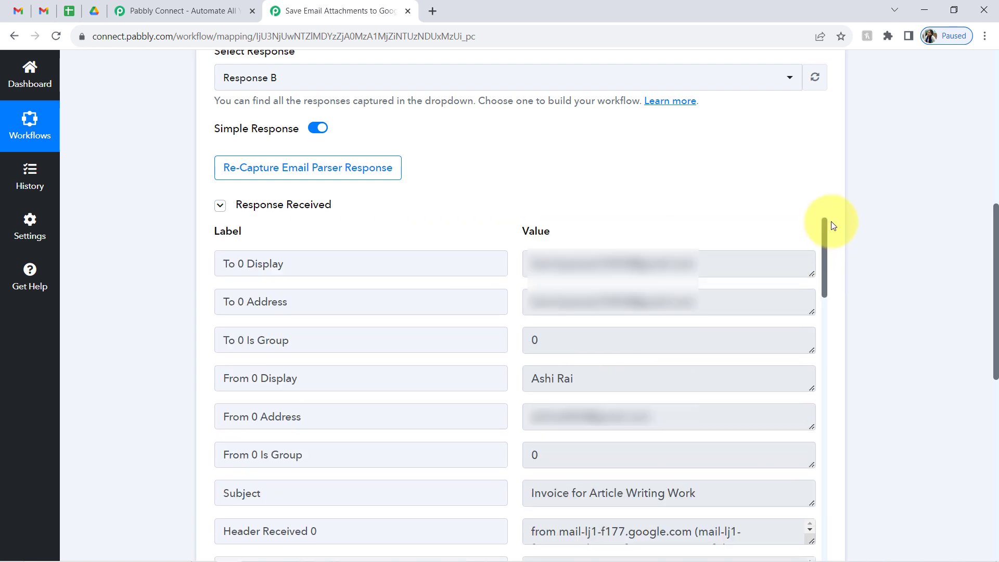
drag(545, 272, 683, 271)
click(619, 256)
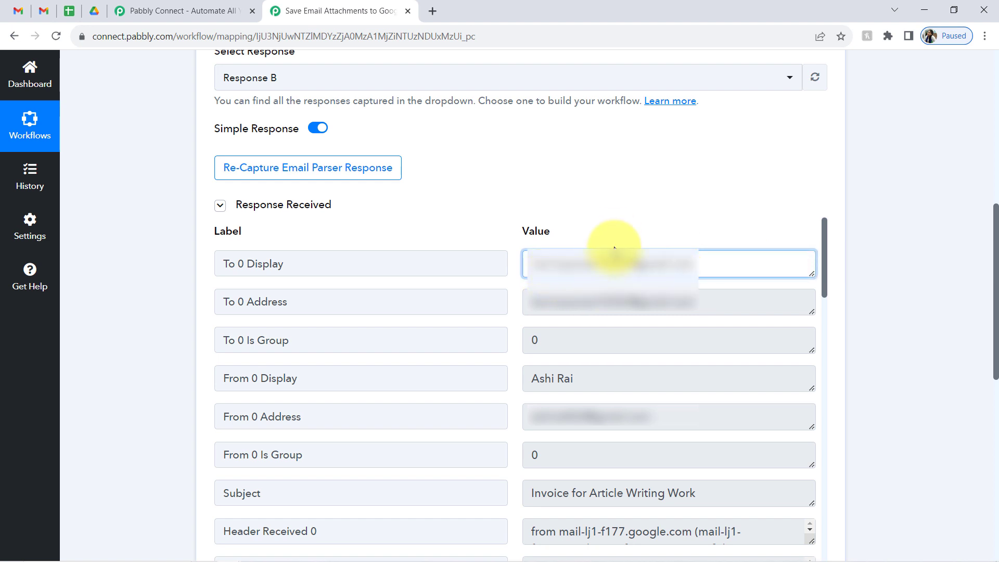
drag(559, 271, 641, 273)
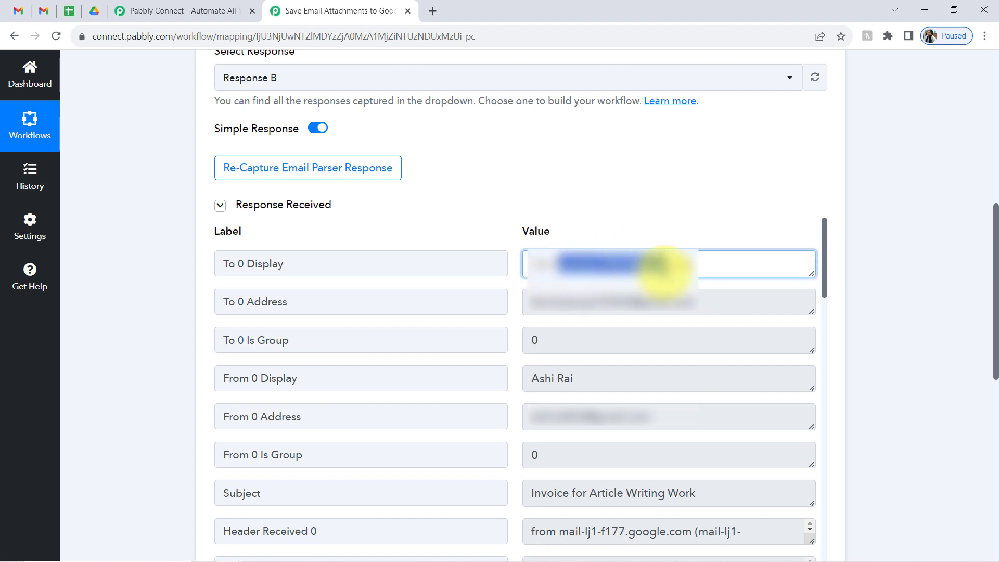
drag(535, 488, 665, 492)
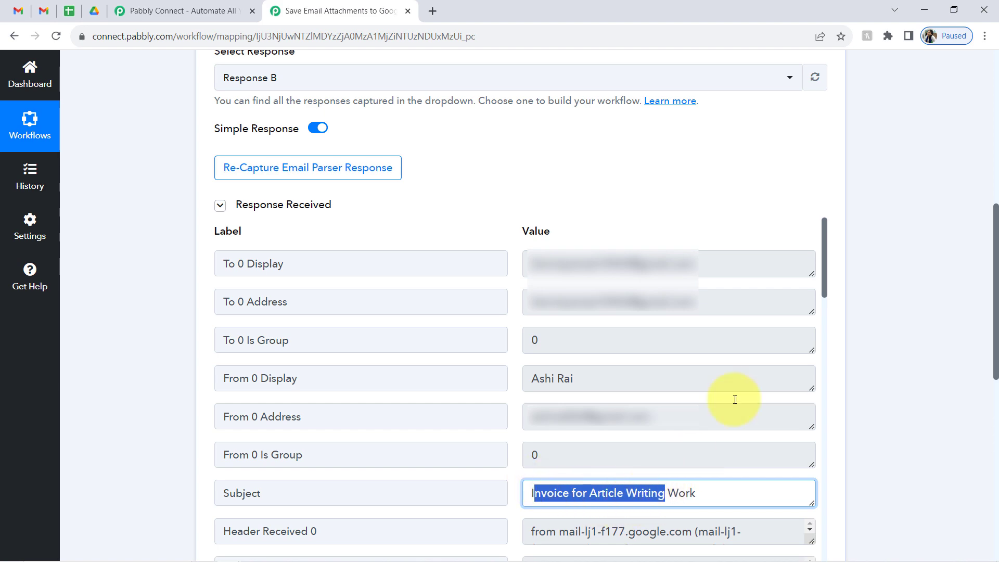
drag(824, 233, 816, 539)
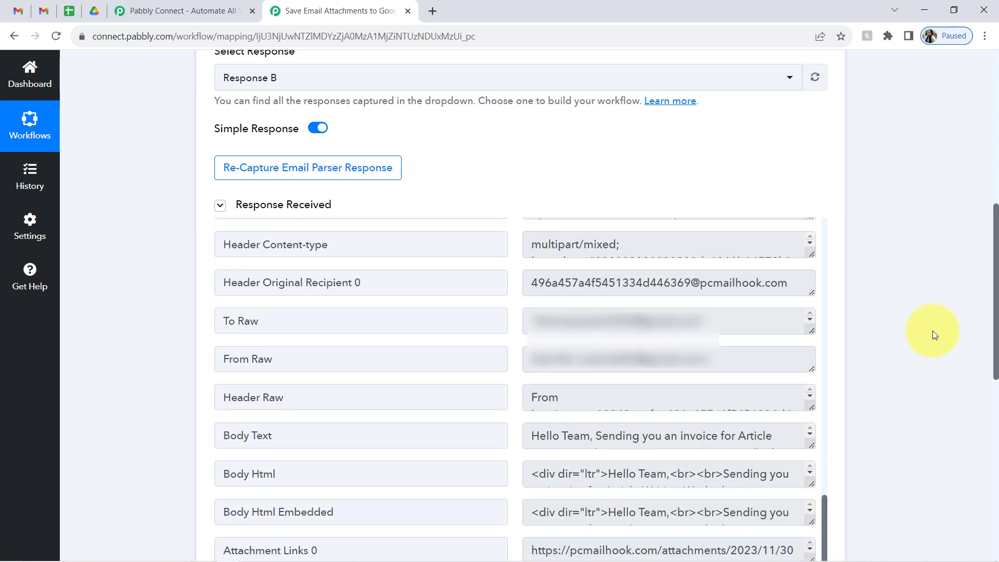
- Enlarge the Body Text box to read the full invoice email and its amount
scroll(996, 301, down, 3)
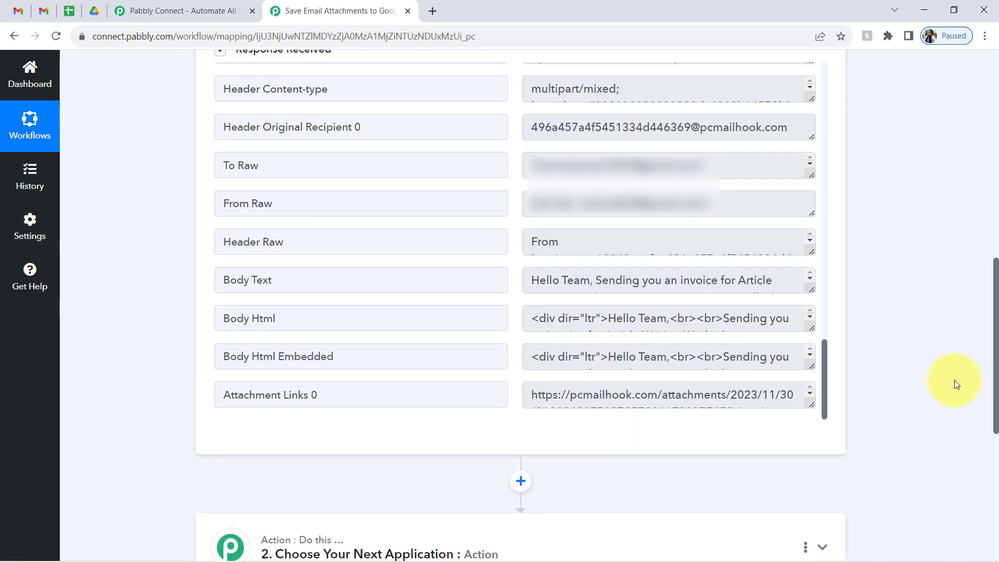
drag(239, 283, 341, 284)
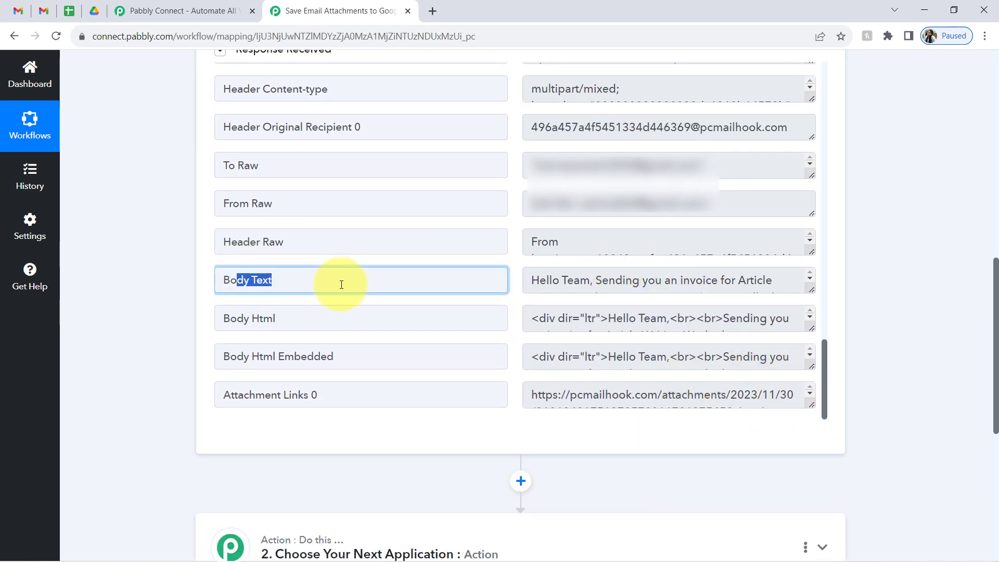
drag(810, 288, 811, 391)
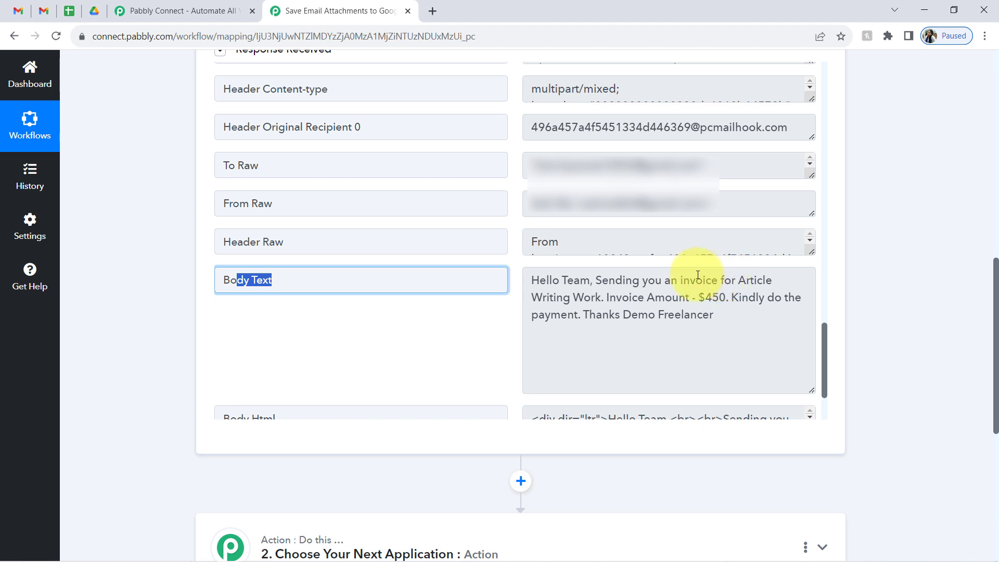
drag(655, 298, 719, 298)
drag(601, 297, 823, 389)
- Open the Attachment Links 0 URL in a new tab to confirm the Invoice # 001 PDF, then close it
triple_click(341, 399)
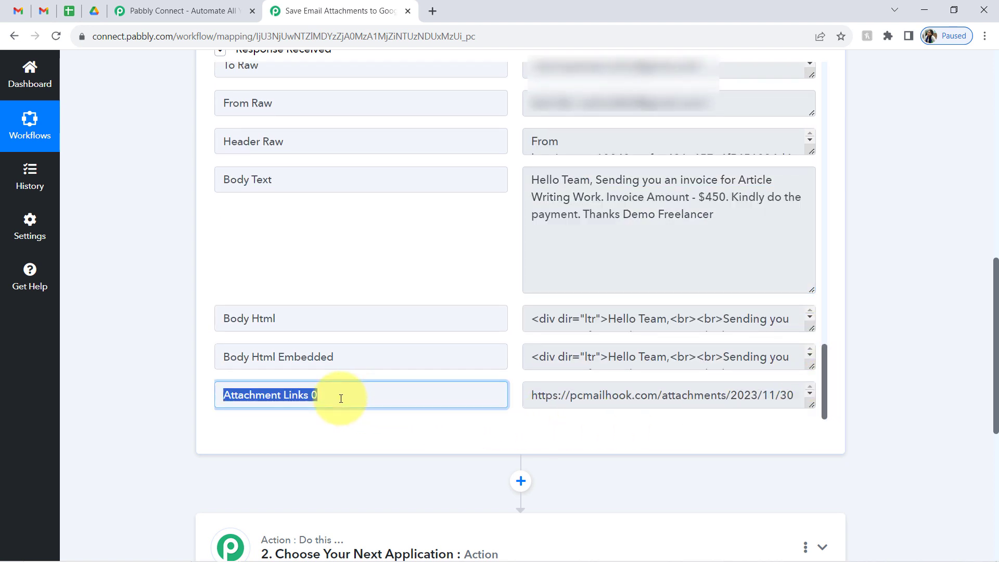
triple_click(624, 403)
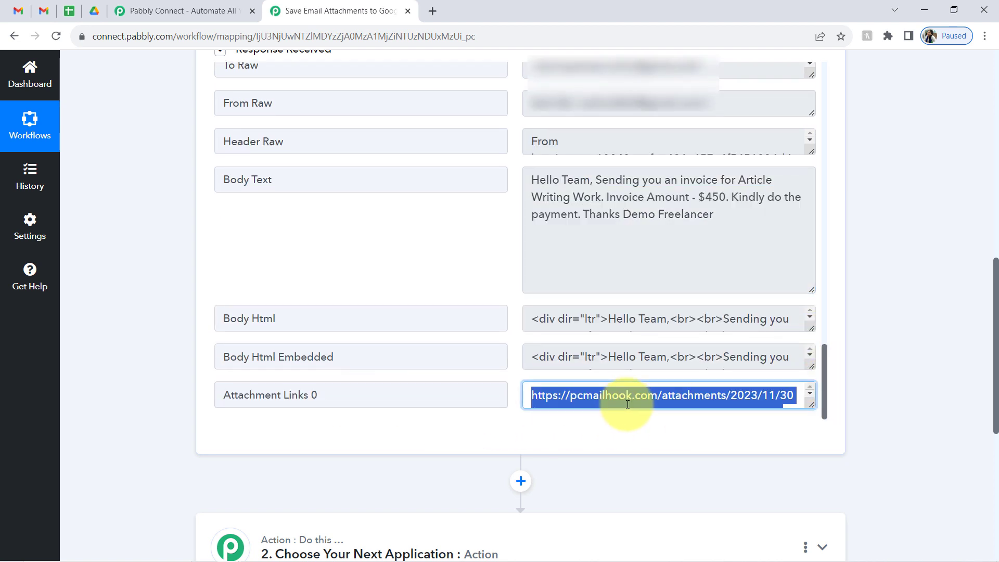
key(ctrl+c)
key(ctrl+t)
key(ctrl+v)
key(Return)
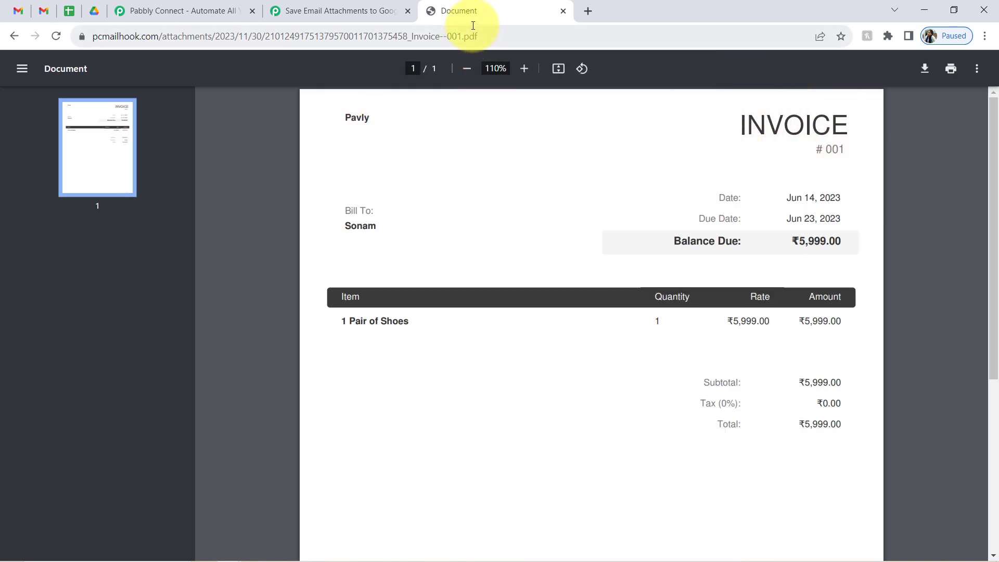
click(563, 11)
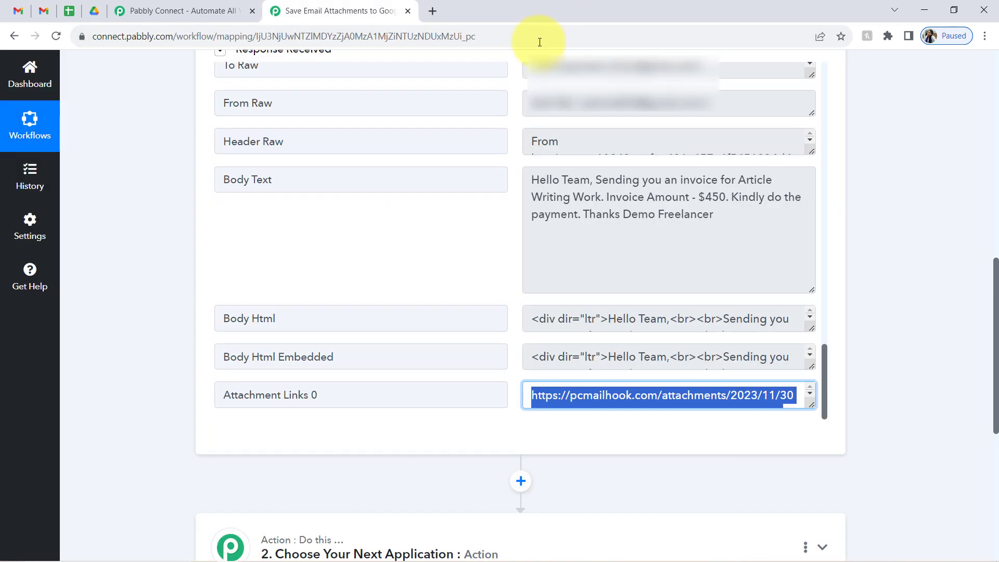
- Collapse the Email Parser trigger, glance at the Gmail inbox, and scroll to the empty action step
drag(996, 333, 977, 5)
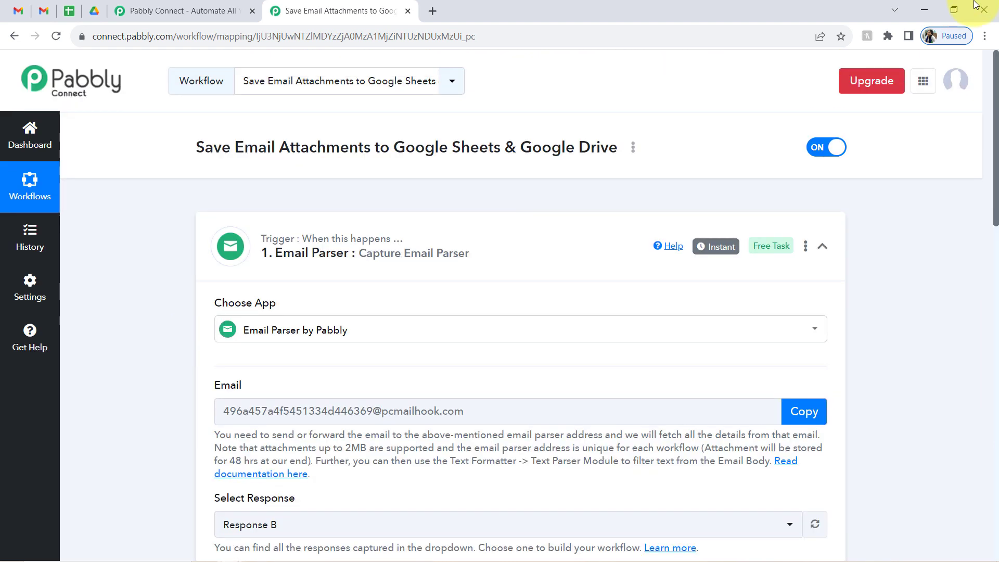
click(365, 252)
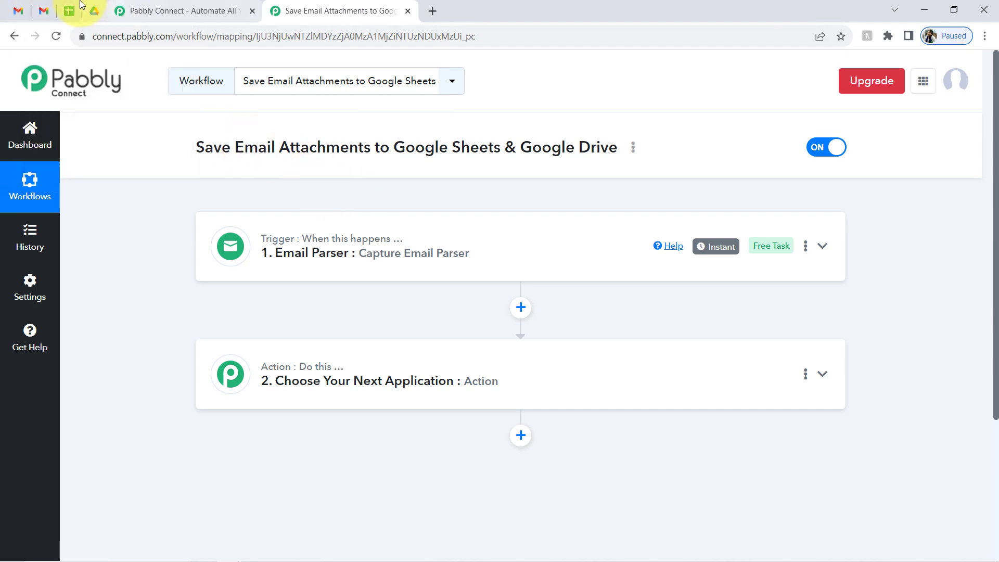
click(46, 8)
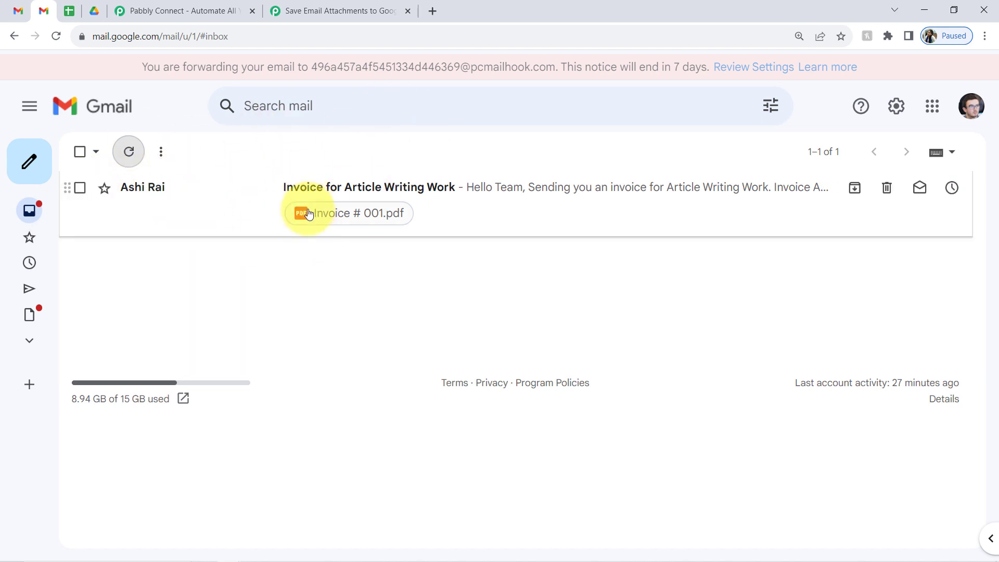
click(324, 11)
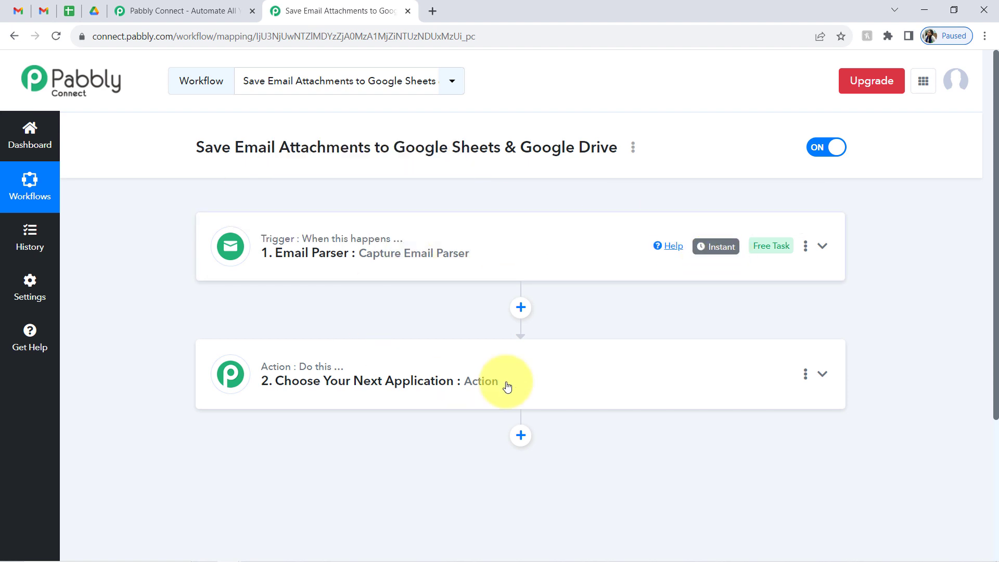
drag(995, 198, 682, 372)
- Set the action to Google Sheets (searched 'shee') with the Add New Row event and start connecting
click(282, 247)
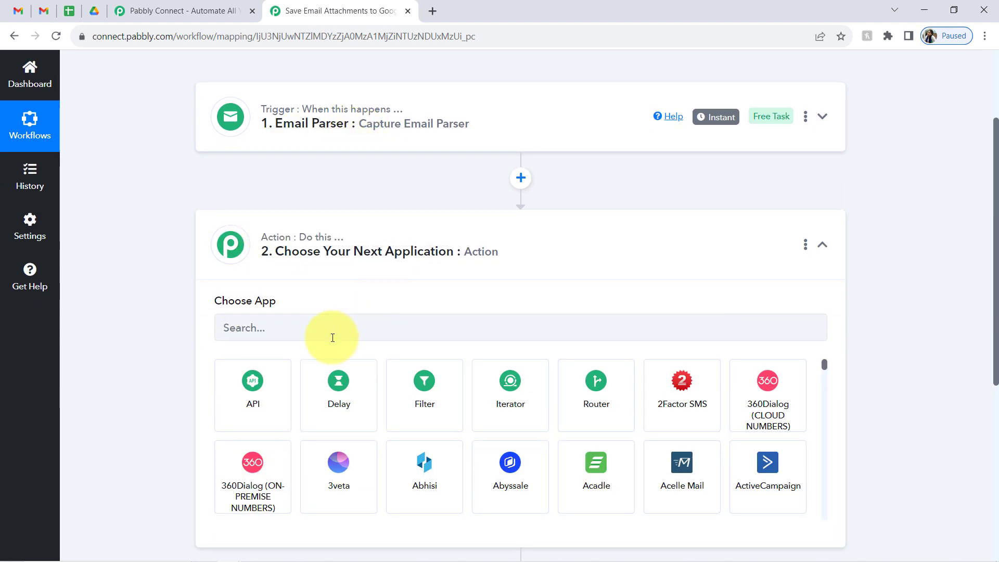
click(272, 334)
text(shet)
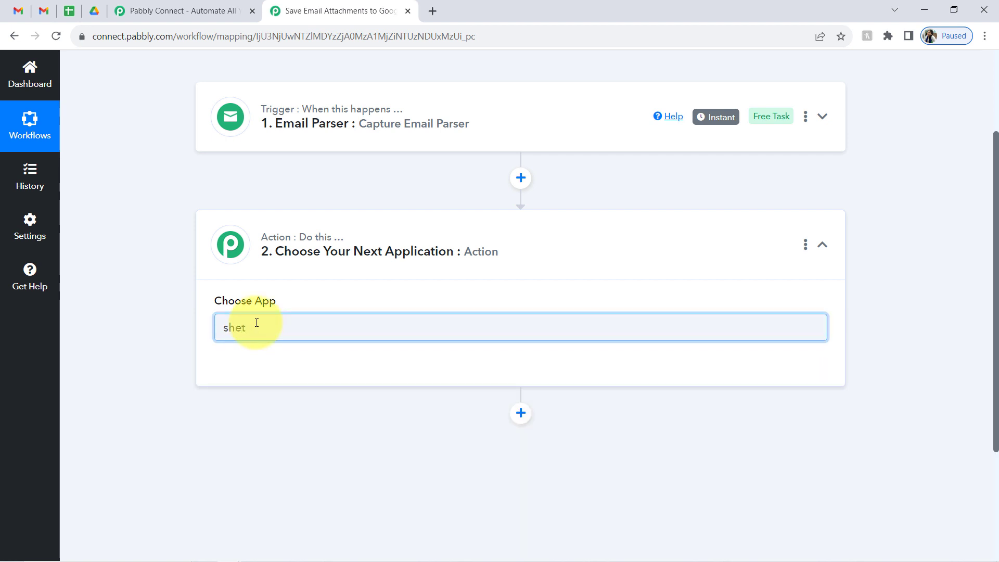
key(BackSpace)
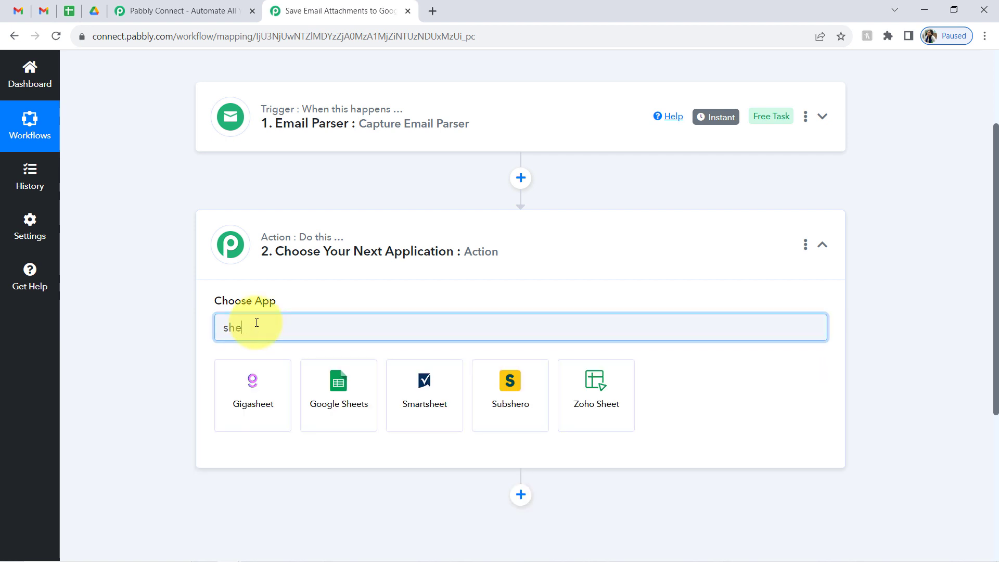
text(e)
click(320, 412)
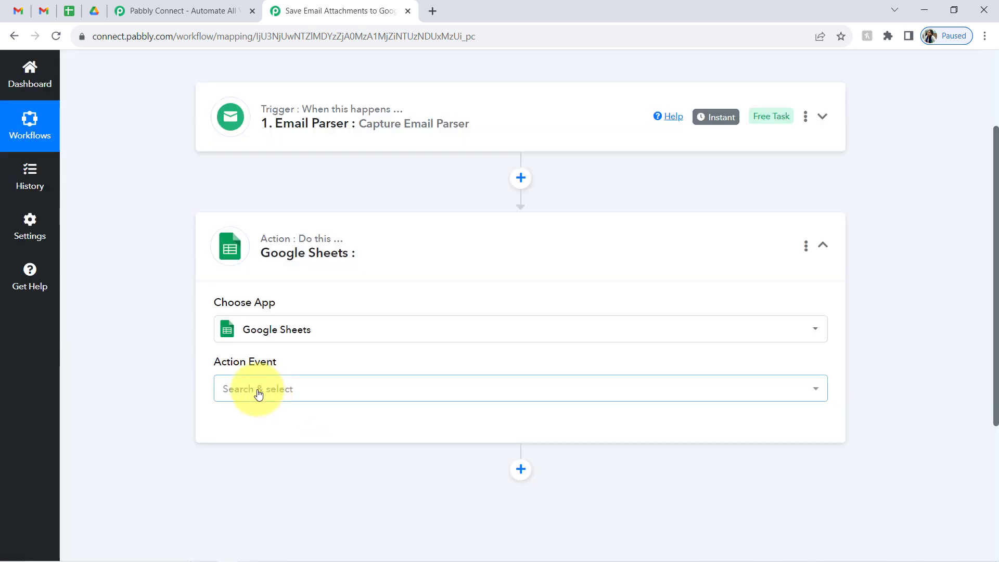
click(259, 395)
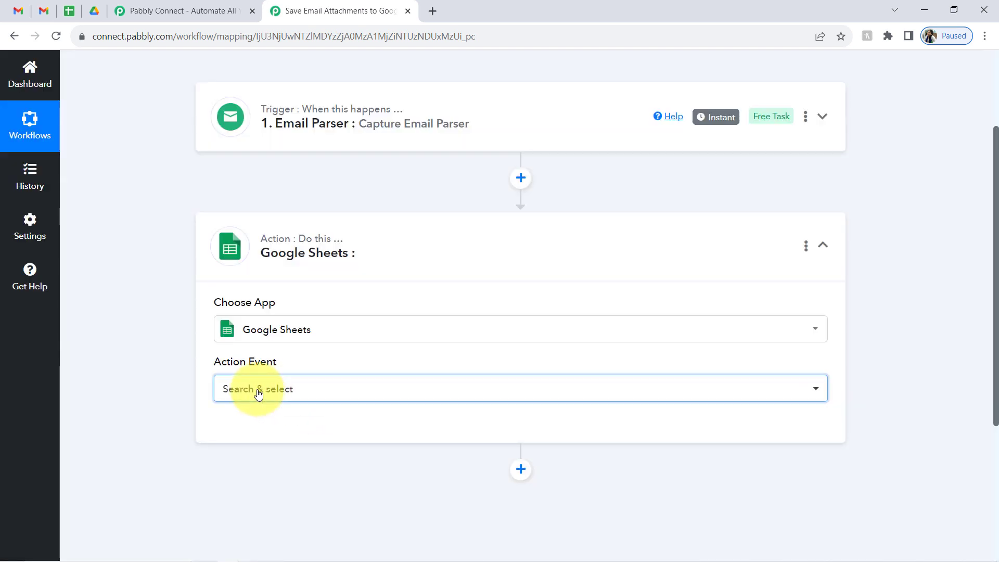
click(249, 159)
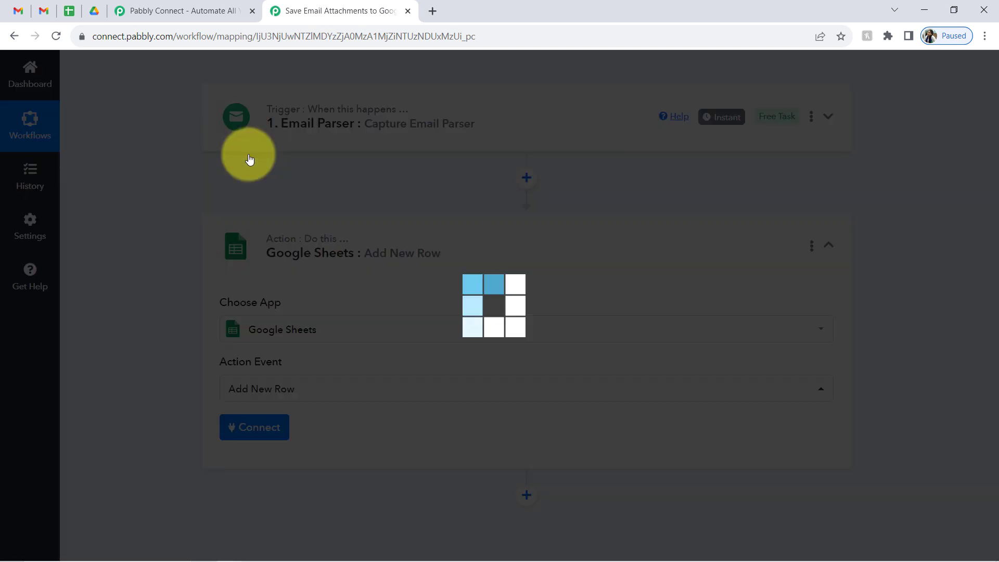
click(264, 435)
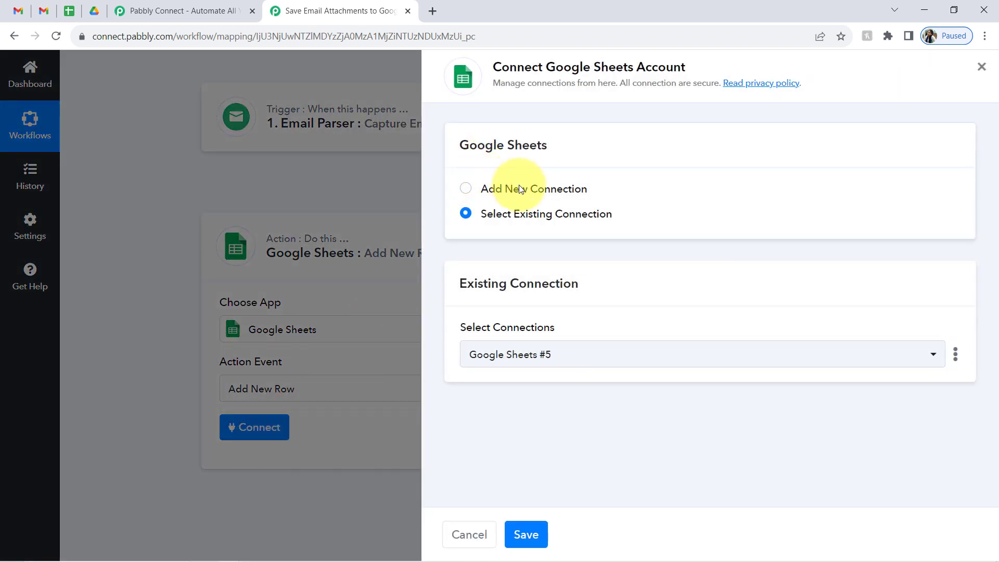
- Abandon the Google sign-in and save the existing Google Sheets #5 connection instead
click(524, 189)
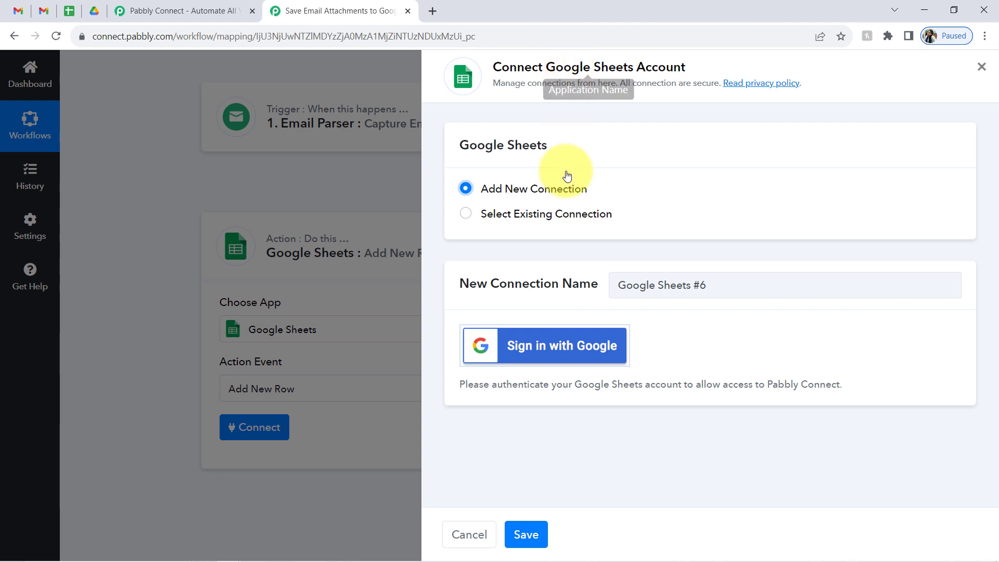
click(533, 351)
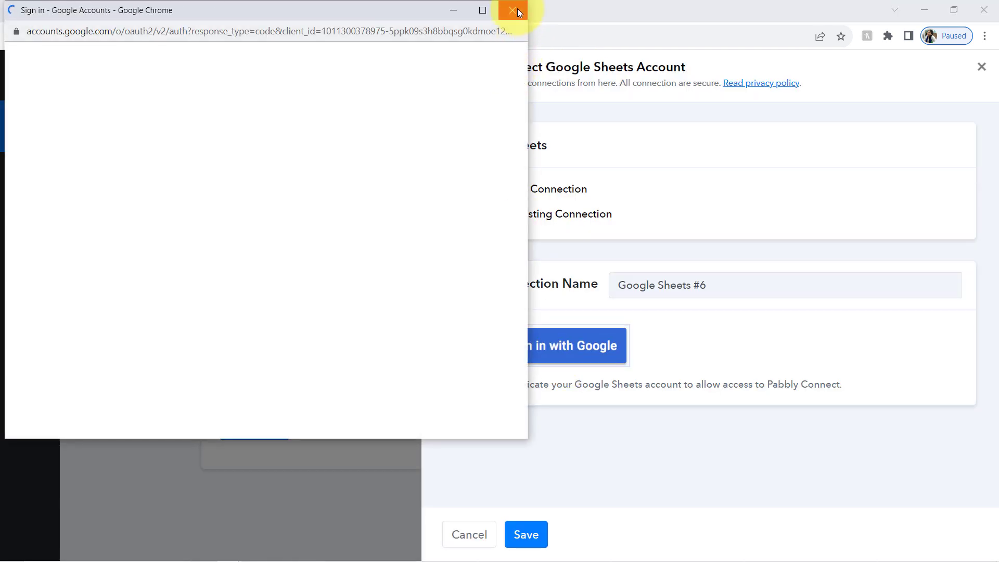
click(516, 9)
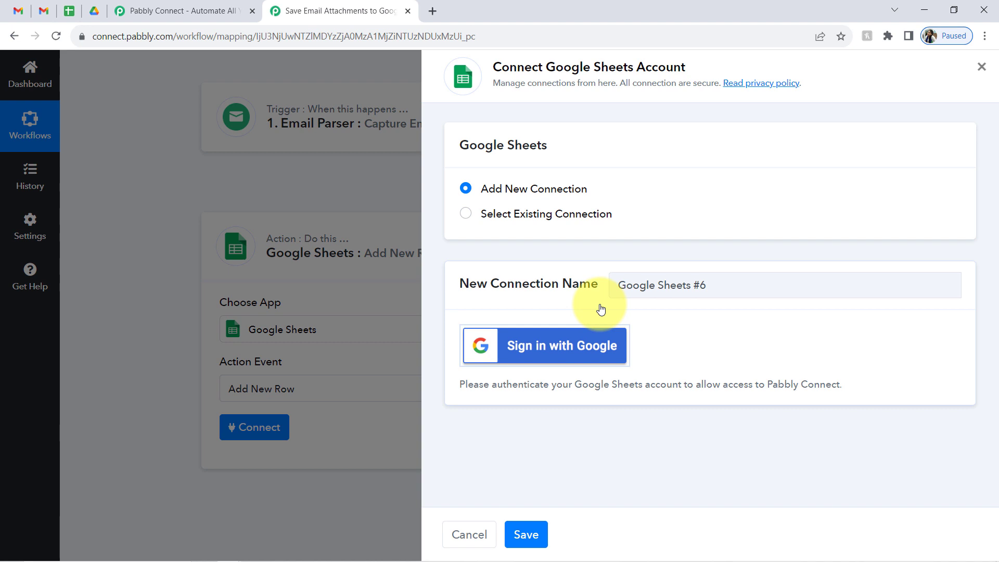
click(523, 218)
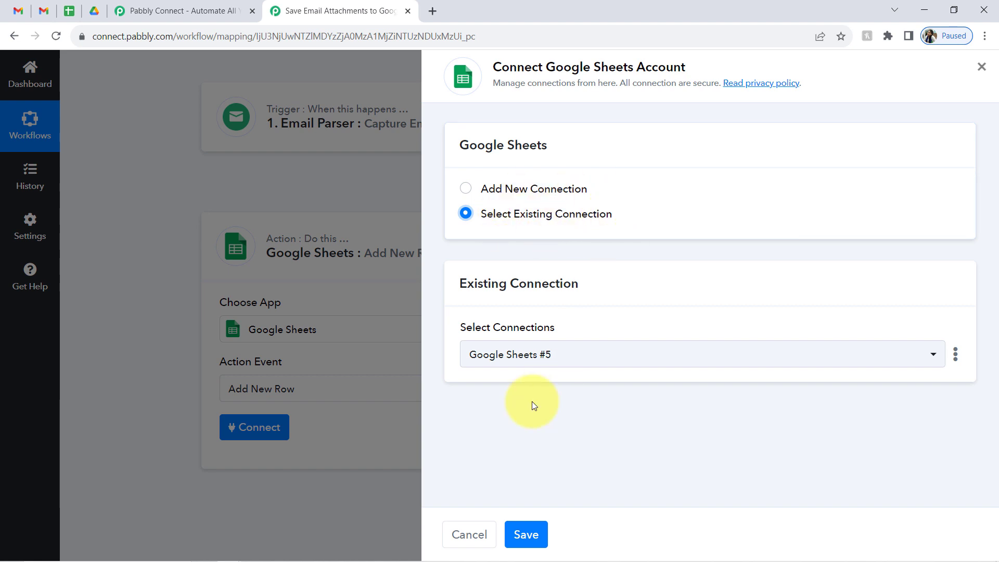
click(521, 533)
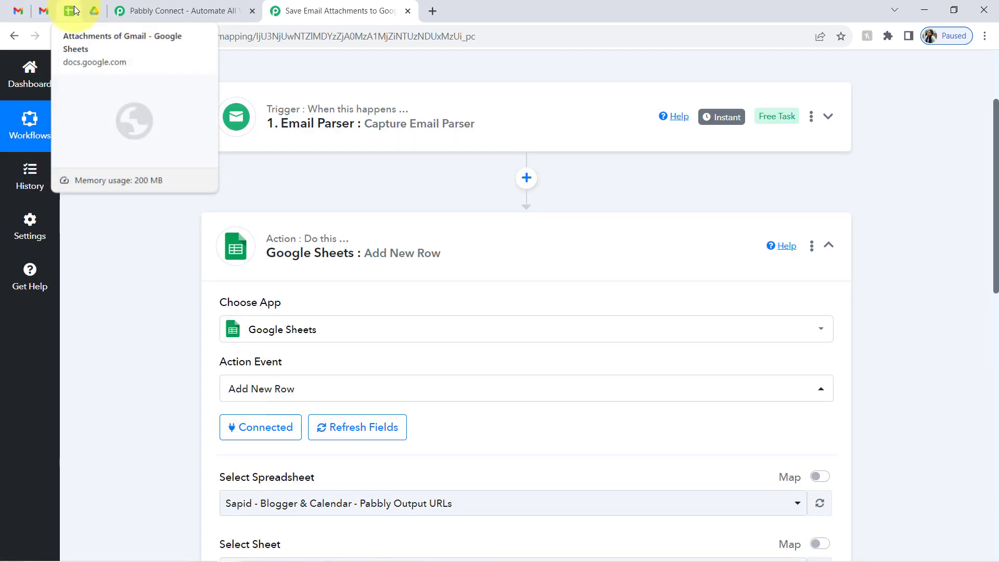
- Select the 'Attachments of Gmail' spreadsheet after confirming its name in Google Sheets
click(69, 10)
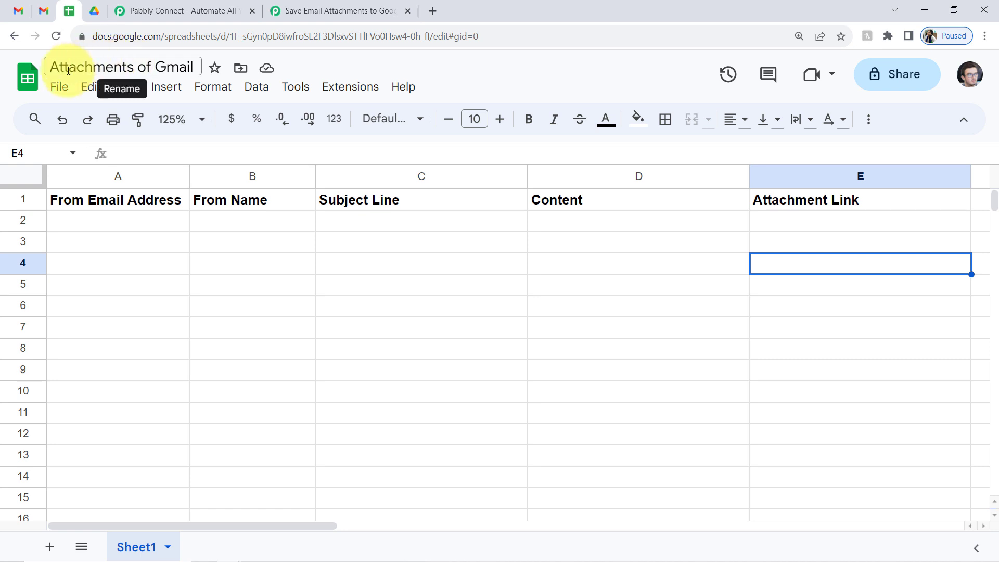
drag(68, 67, 191, 69)
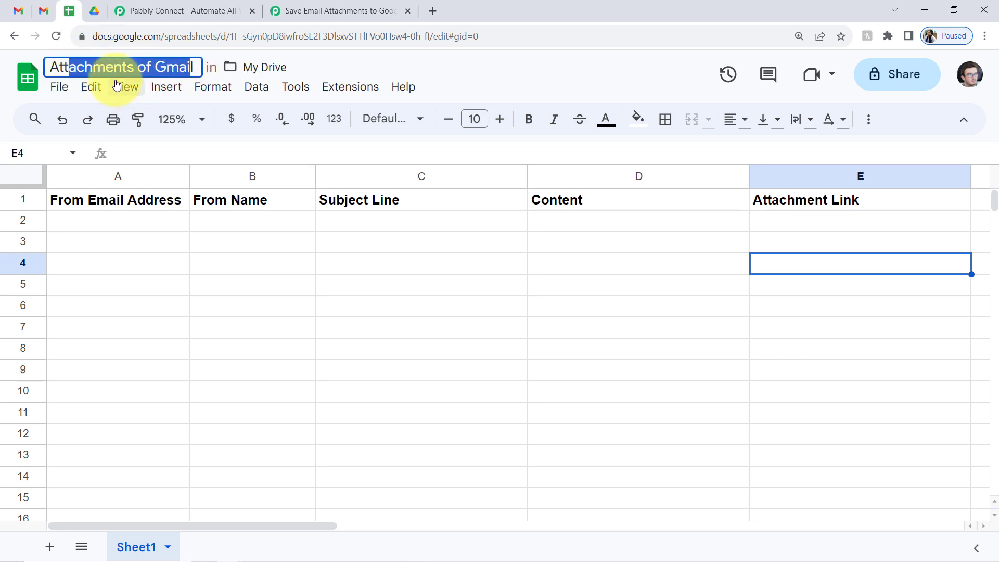
click(286, 11)
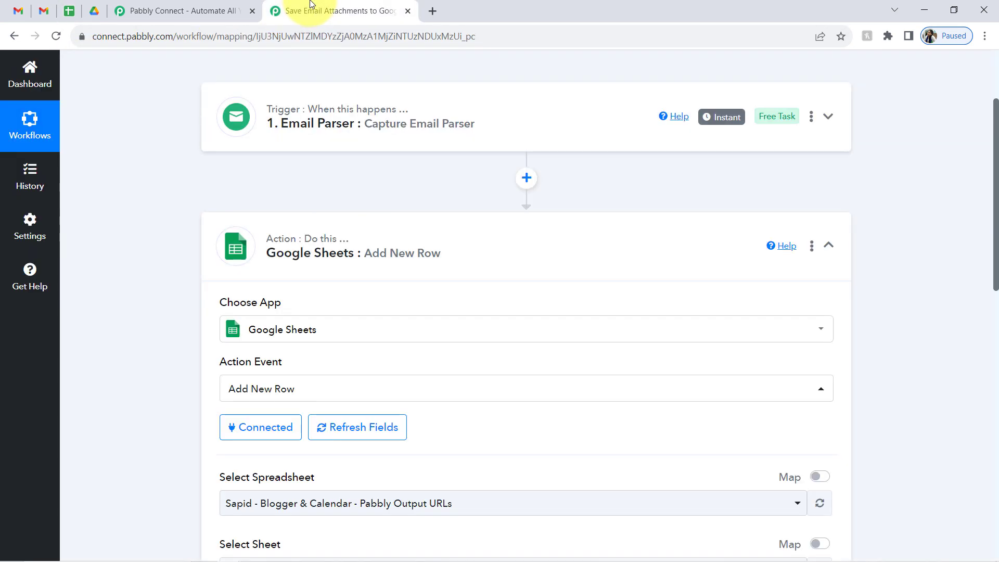
drag(995, 229, 975, 310)
drag(215, 286, 317, 282)
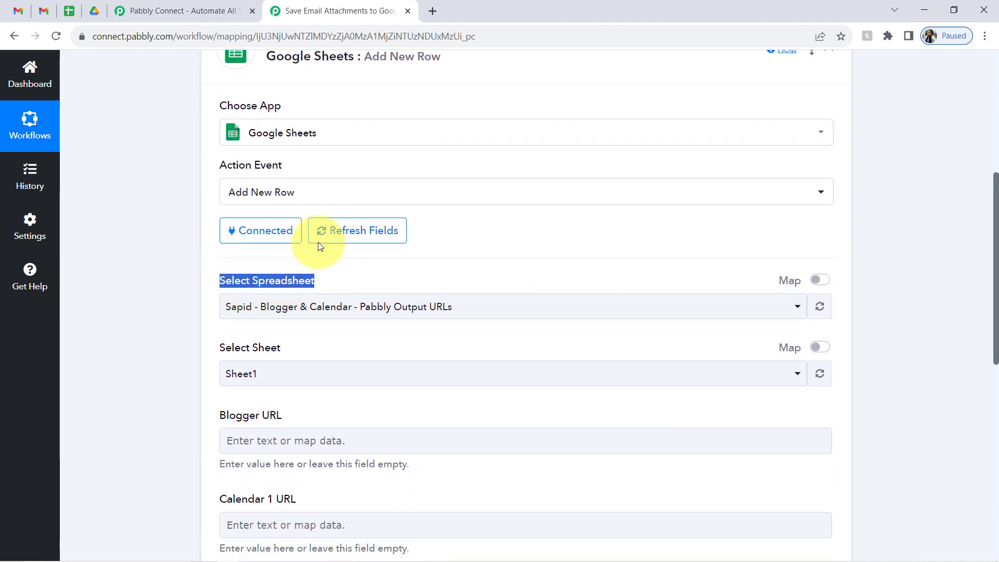
click(289, 314)
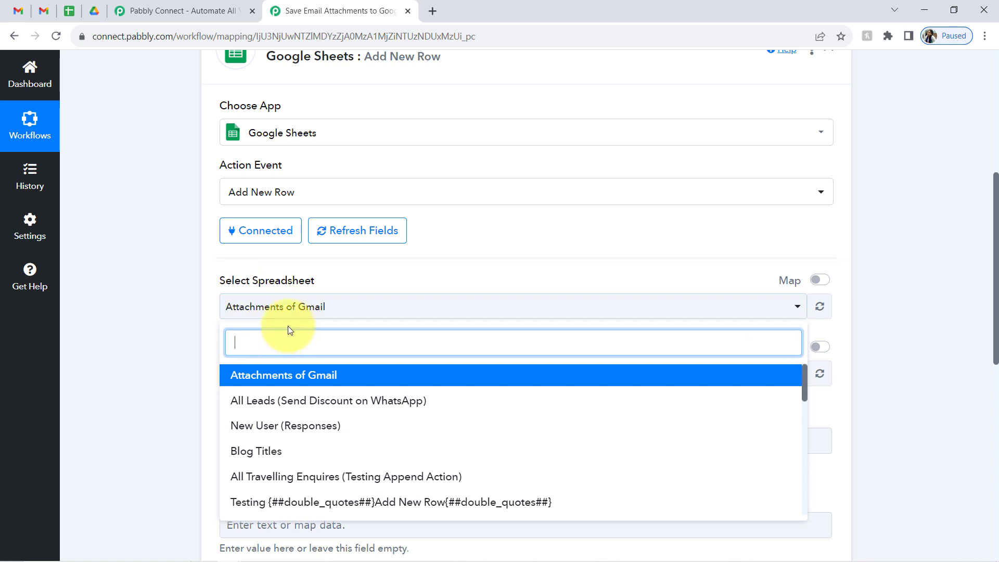
click(242, 377)
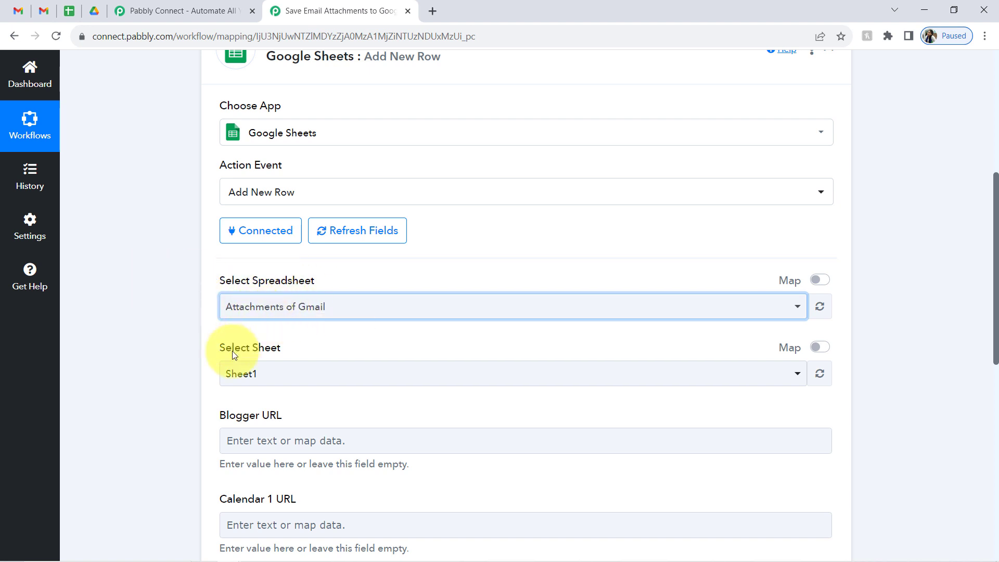
- Choose Sheet1 as the target sheet after checking the sheet name
click(77, 15)
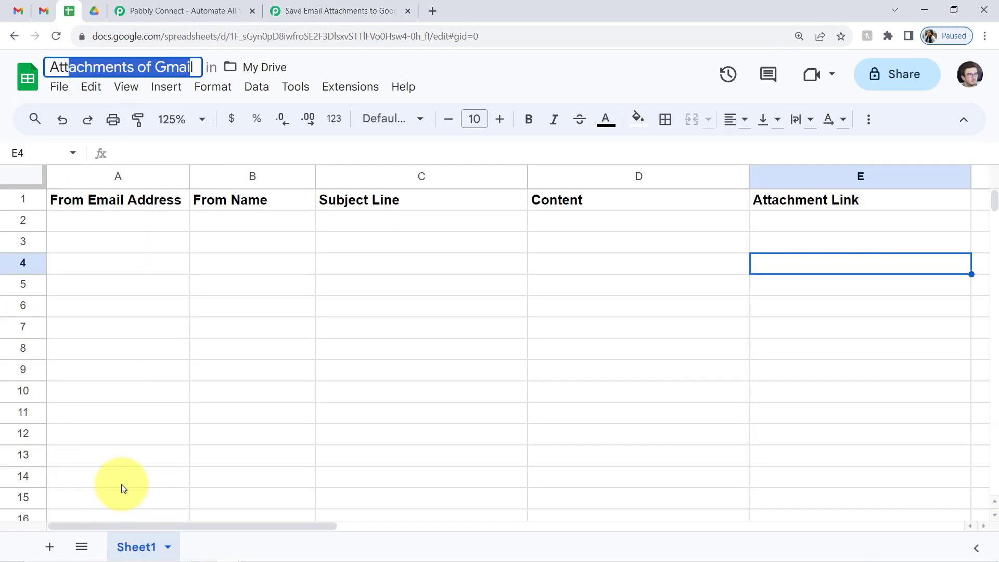
click(276, 11)
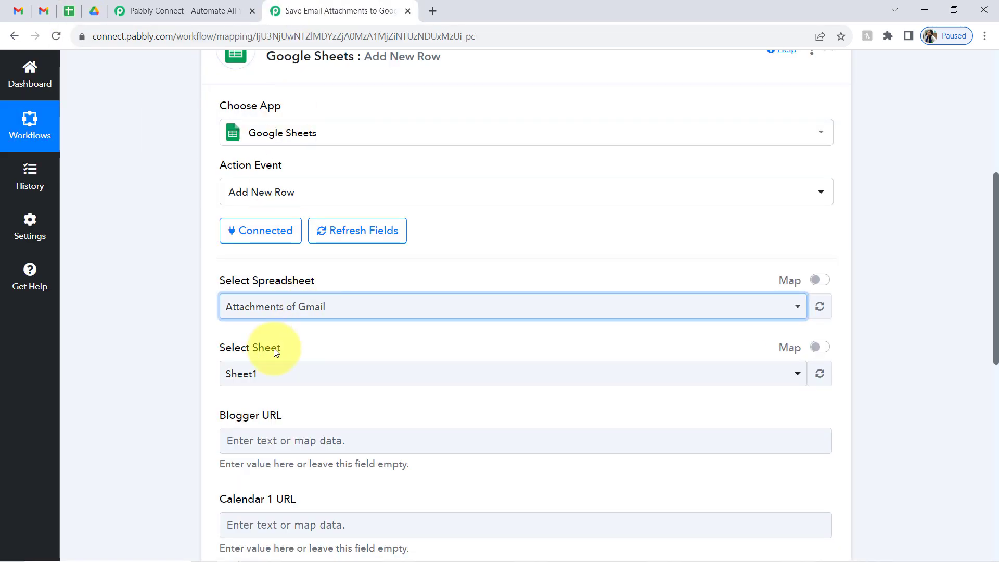
click(239, 375)
click(239, 439)
scroll(988, 212, down, 5)
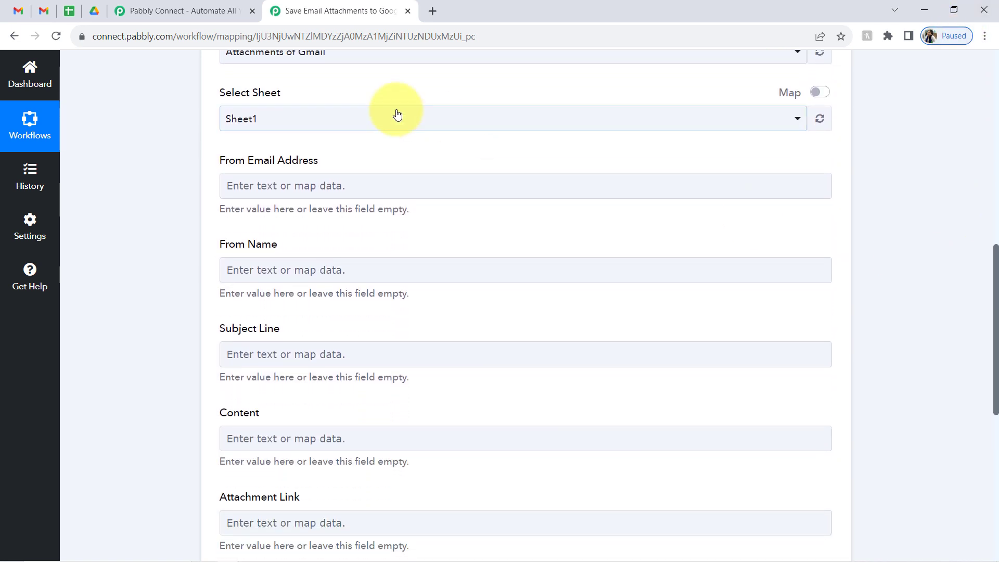
drag(235, 160, 314, 160)
click(240, 246)
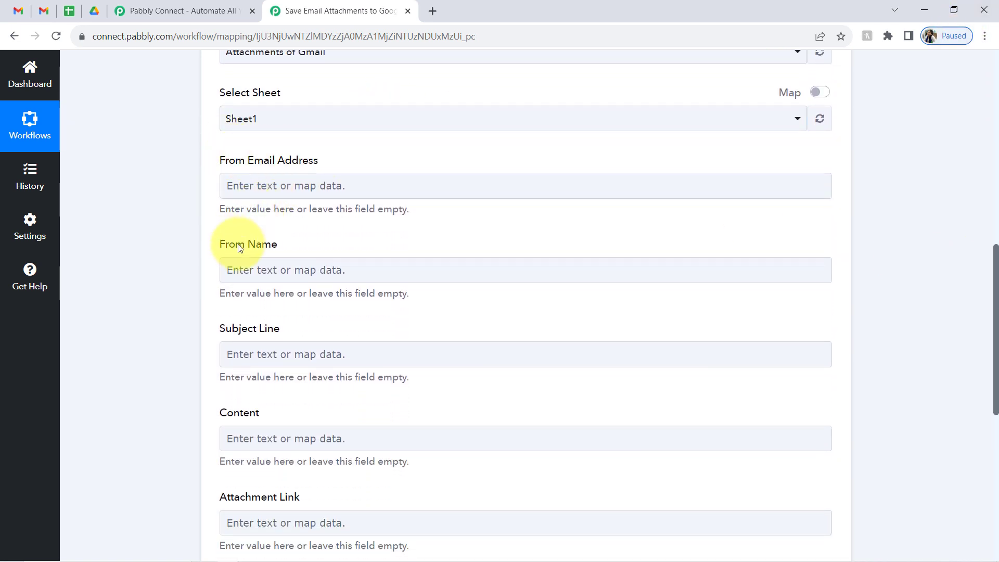
click(65, 17)
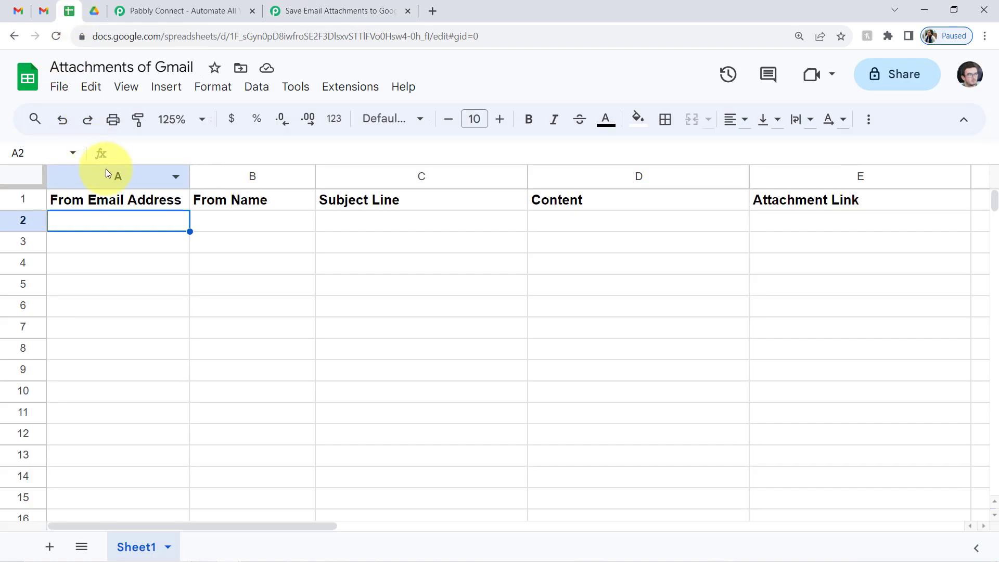
click(107, 172)
click(223, 175)
click(466, 178)
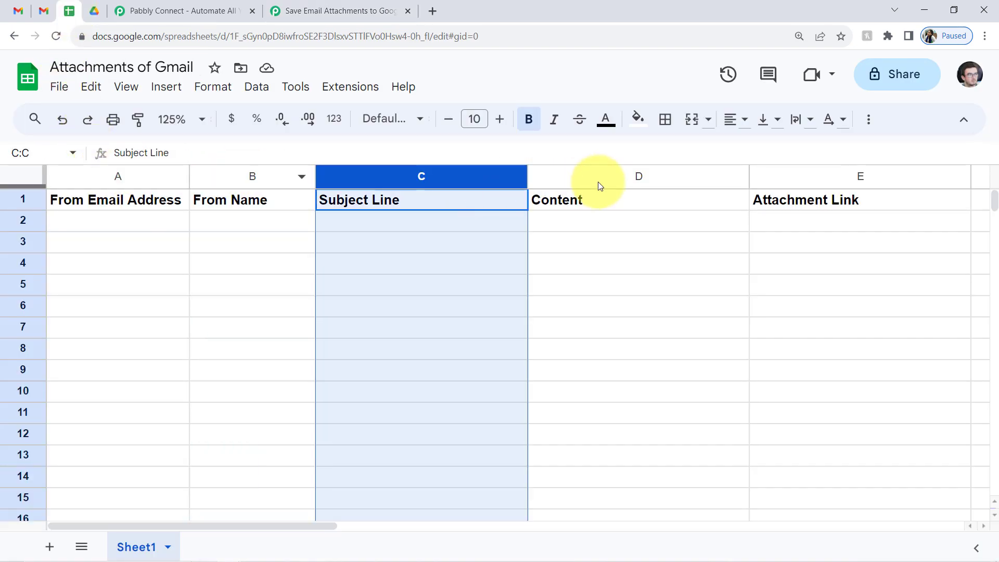
click(638, 176)
click(833, 176)
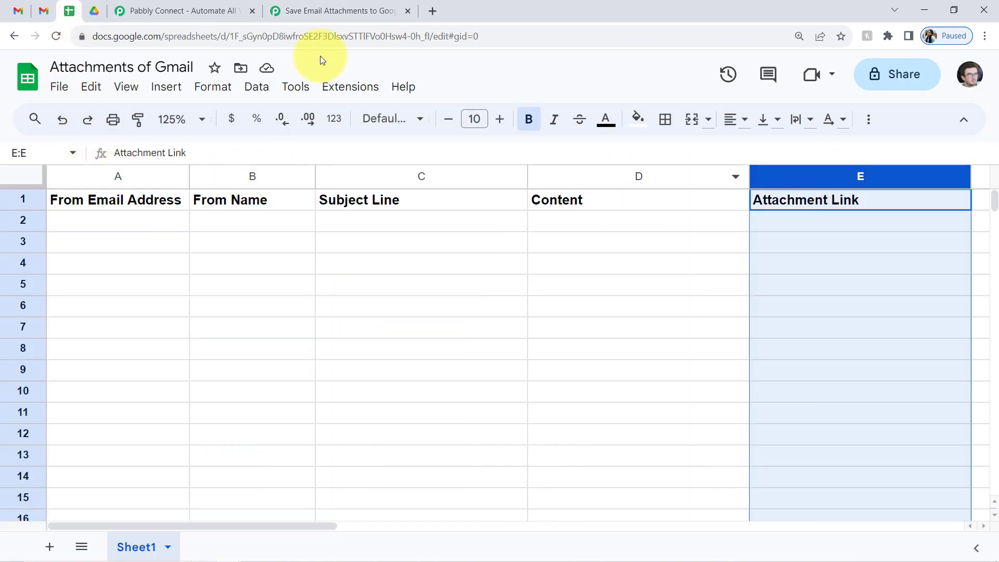
click(322, 5)
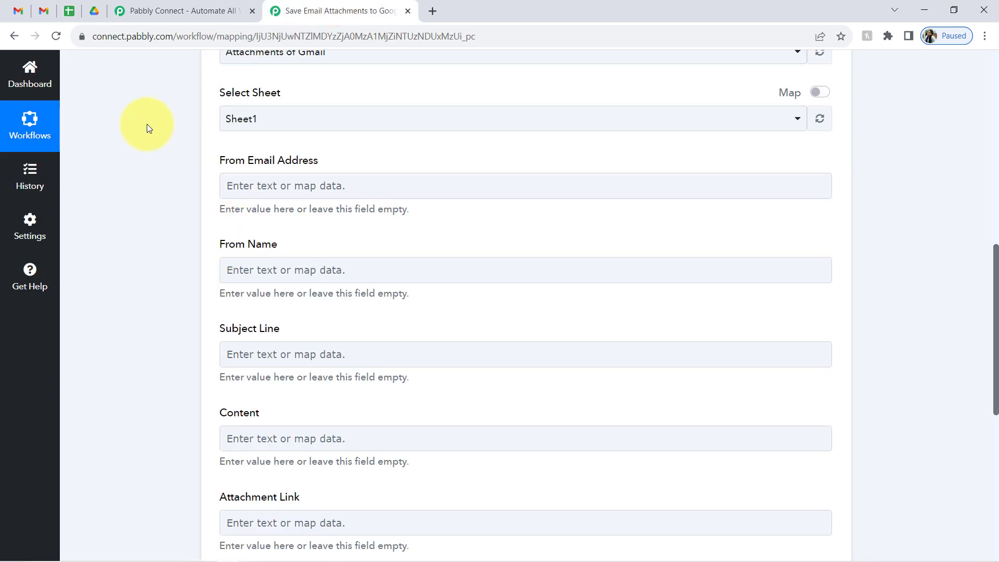
click(275, 185)
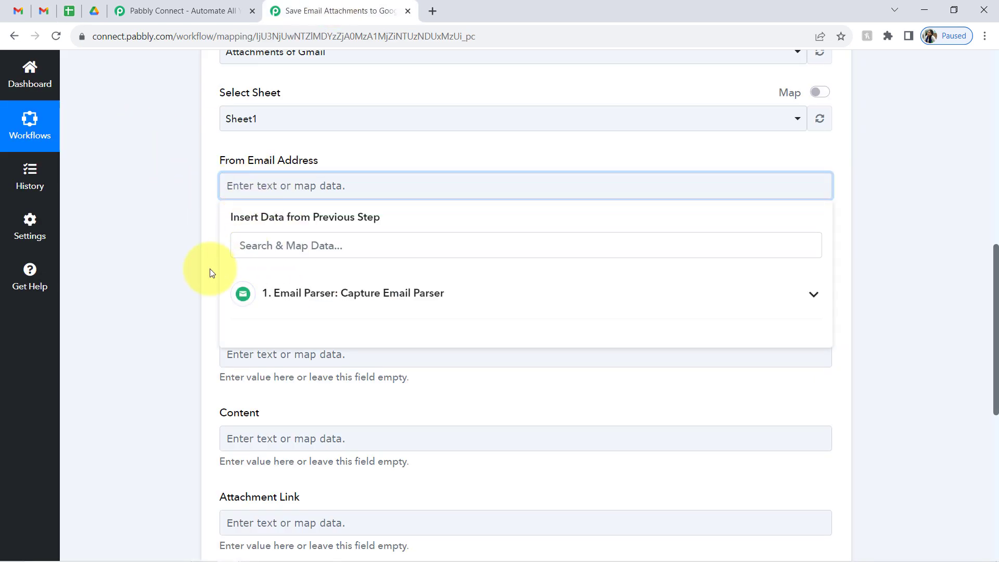
click(206, 202)
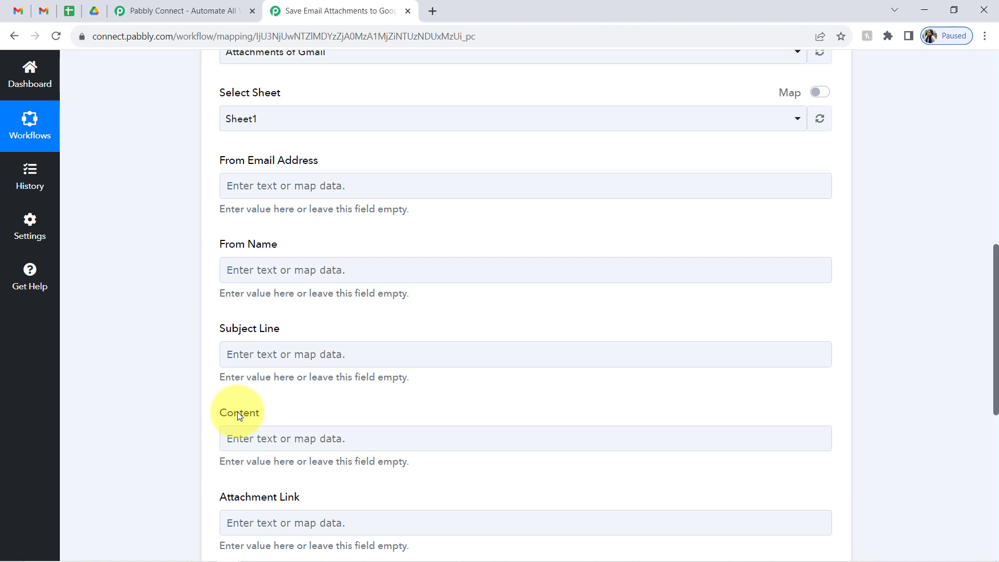
click(69, 11)
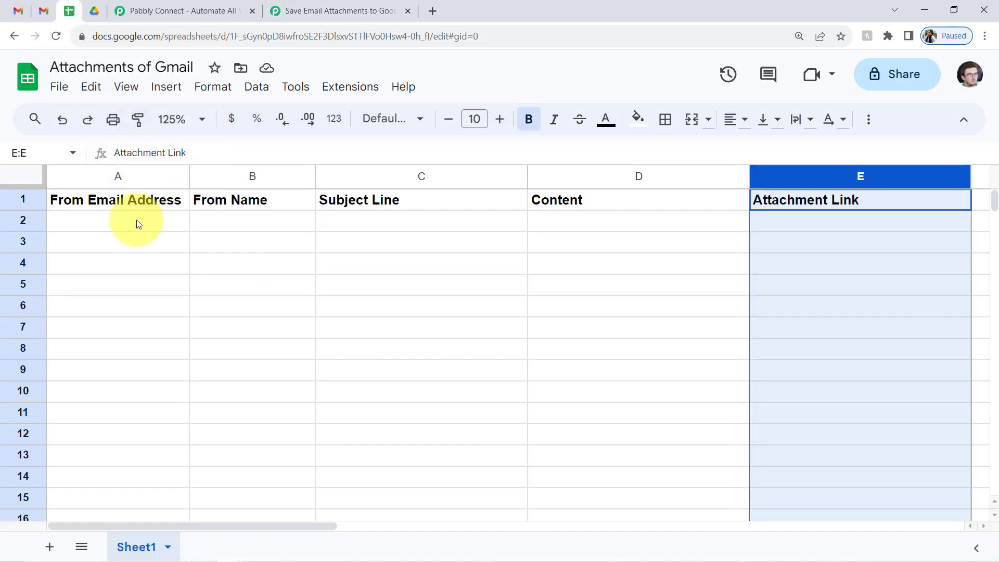
drag(137, 220, 142, 370)
drag(235, 224, 258, 371)
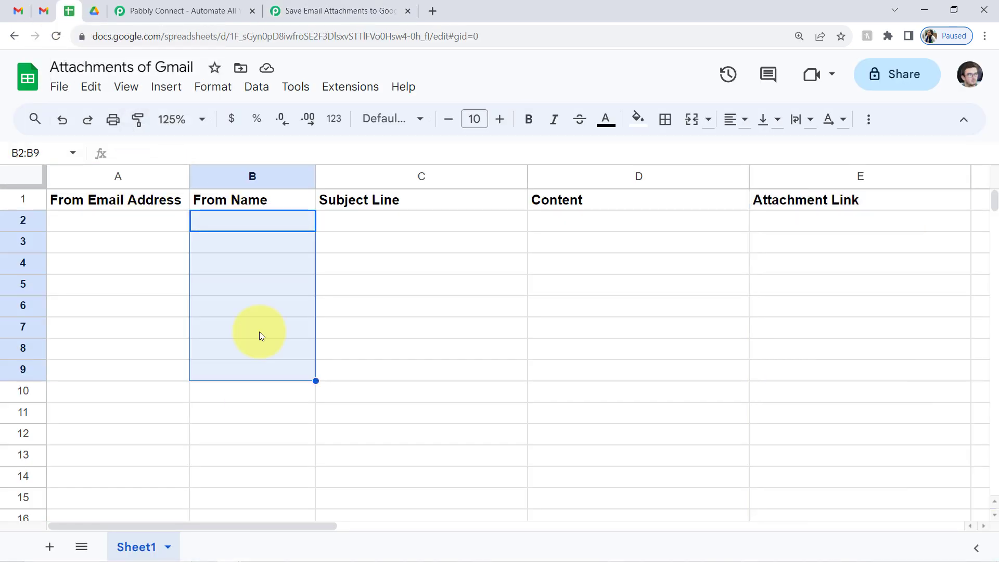
click(358, 4)
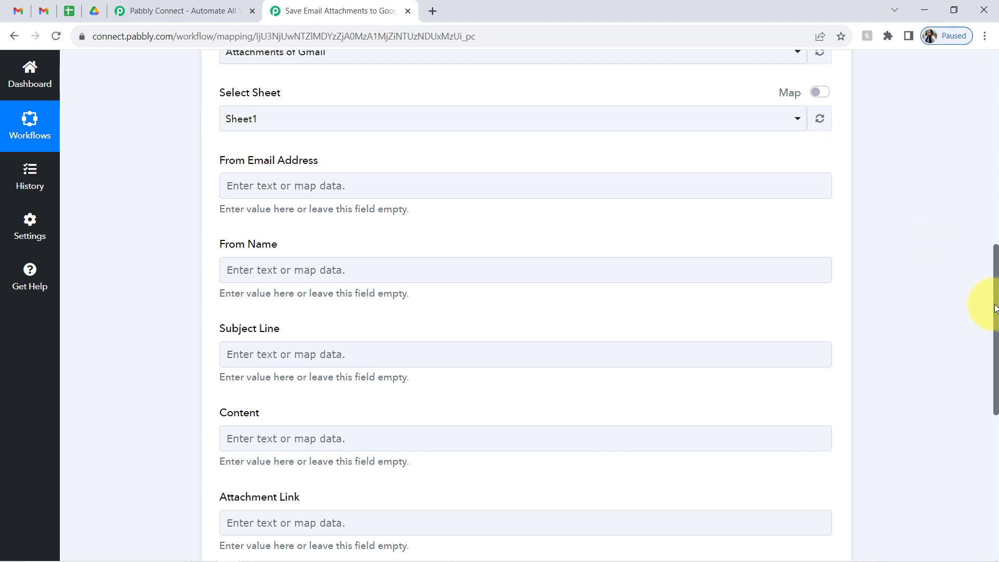
drag(995, 309, 996, 106)
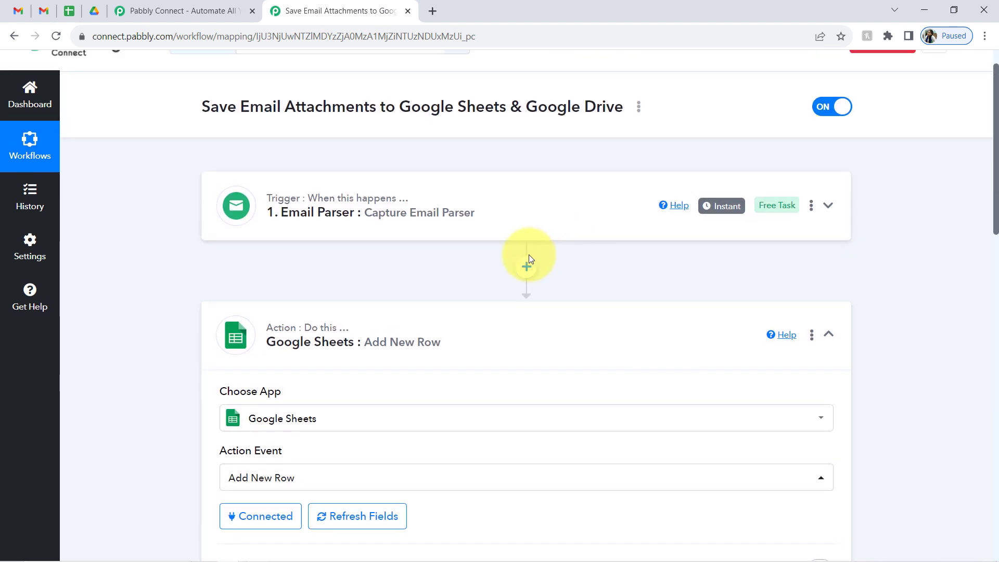
- Expand the Email Parser trigger to review its captured fields, then hide the response details
click(420, 212)
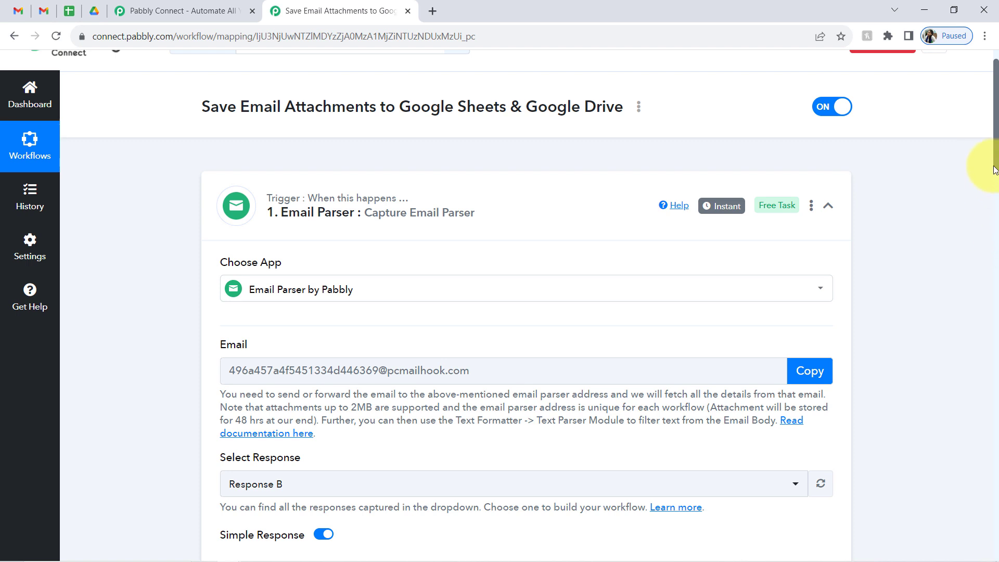
drag(995, 161, 995, 224)
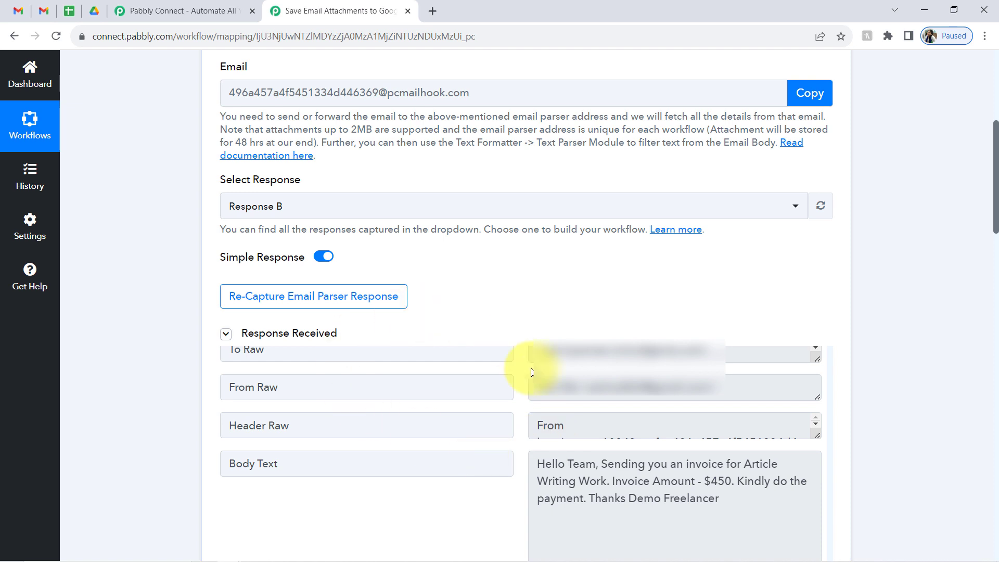
mouse_move(248, 259)
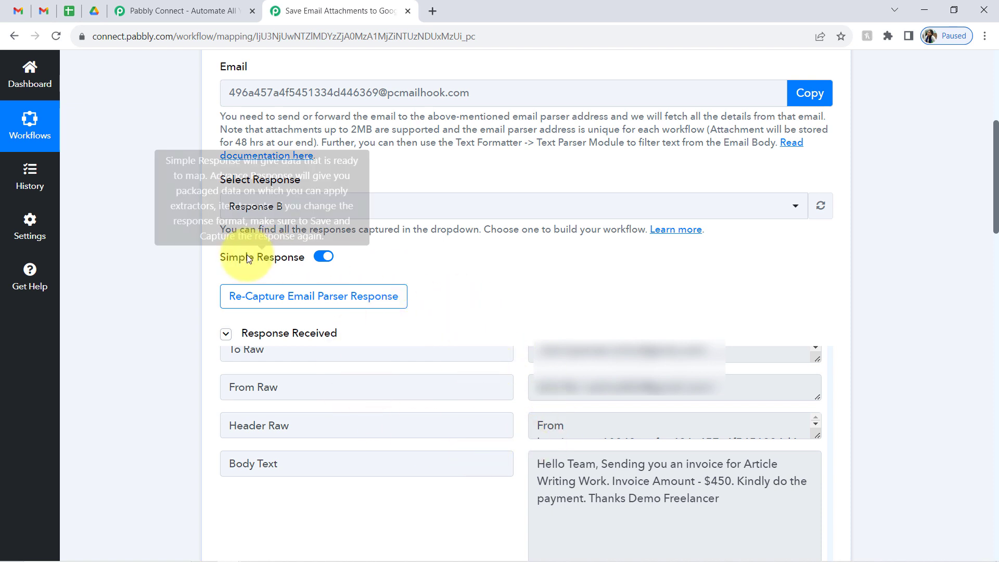
click(224, 338)
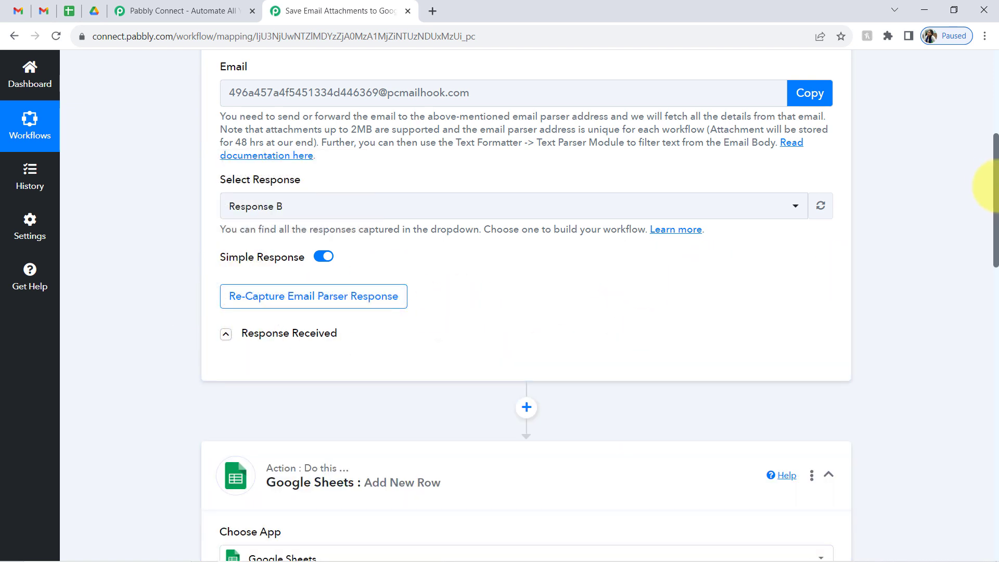
drag(995, 185, 955, 384)
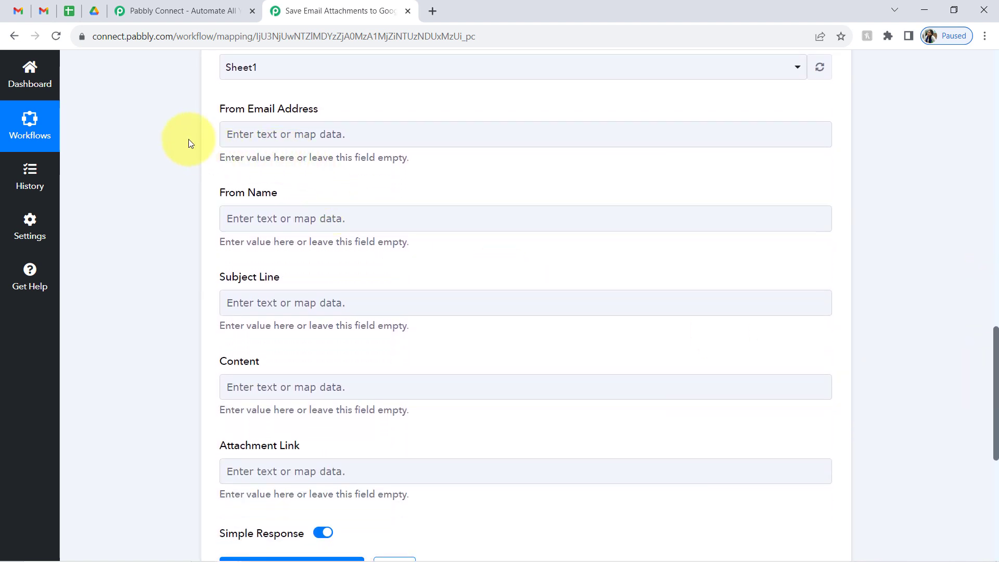
- Map the sender's address into From Email Address, then remove it so the field stays empty
click(245, 144)
click(245, 139)
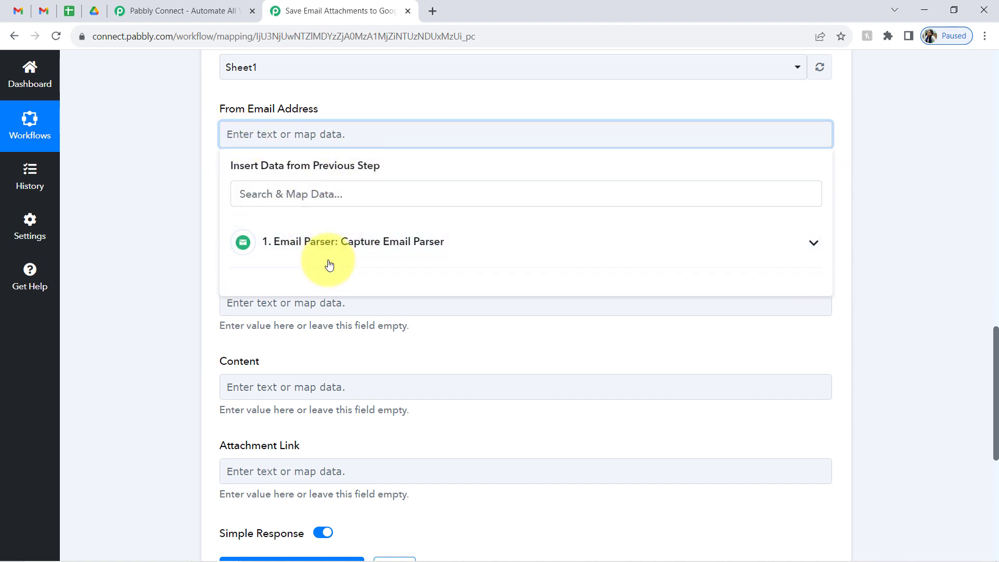
click(365, 244)
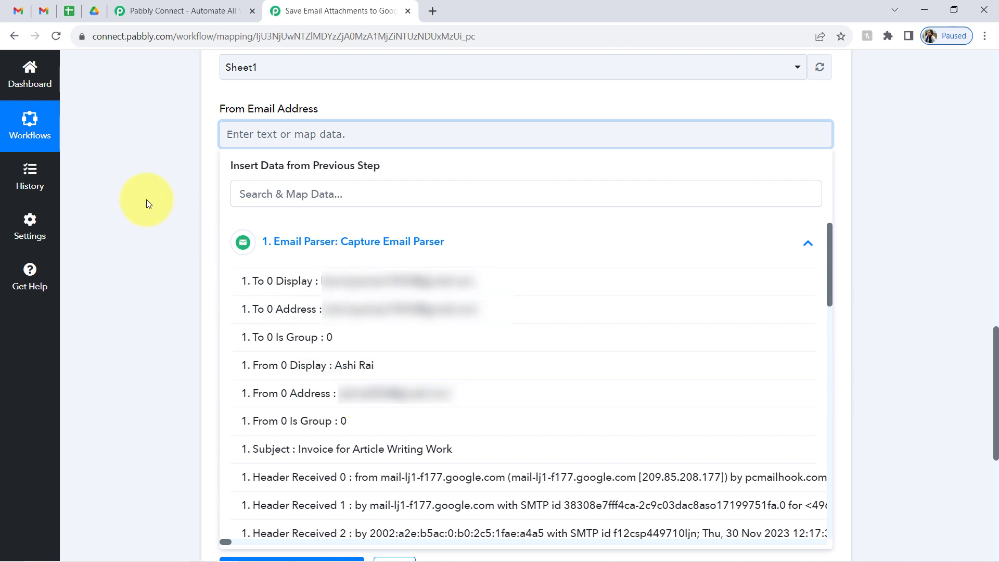
click(364, 393)
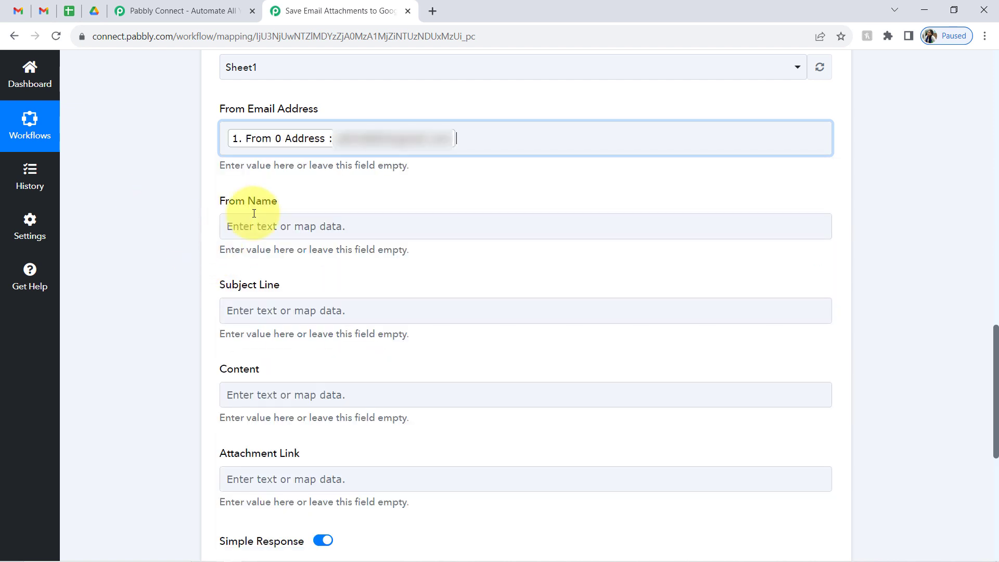
click(509, 143)
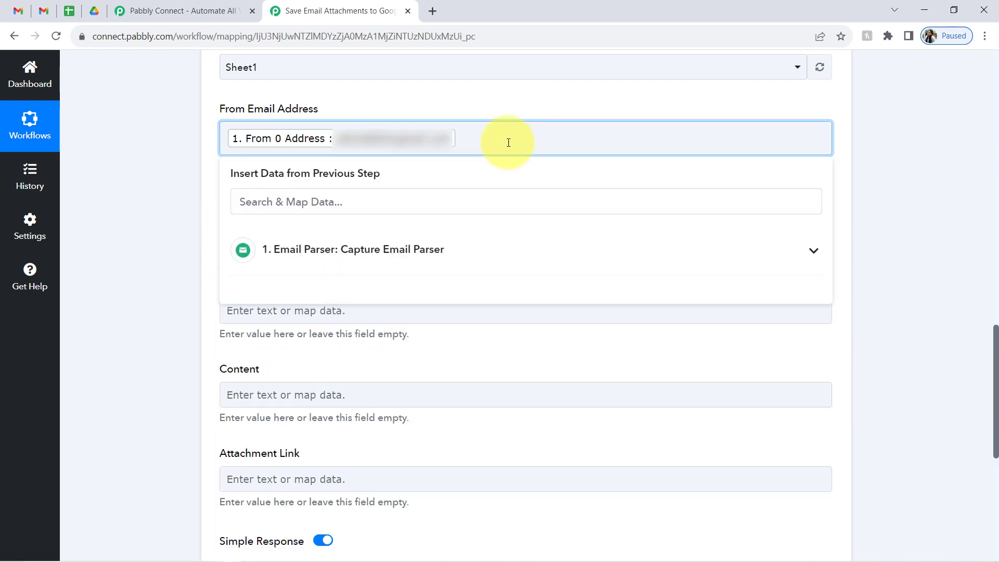
key(BackSpace)
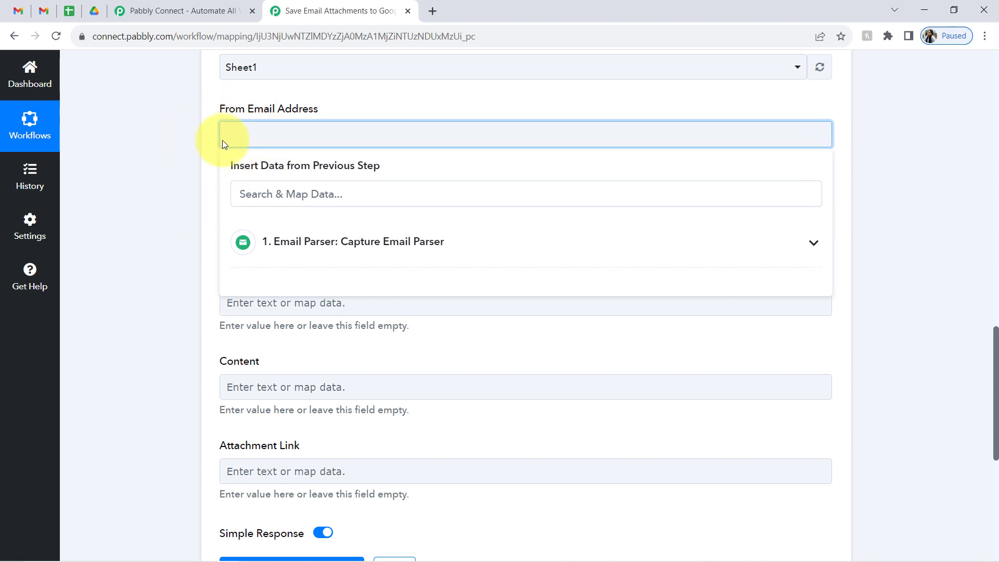
click(191, 143)
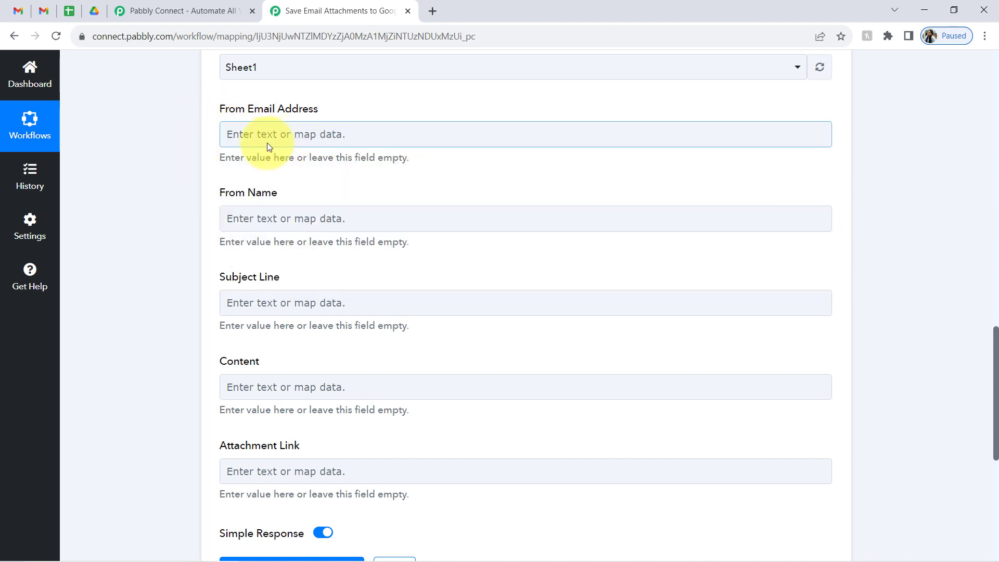
- Leave the From Name field unmapped, closing its data list without choosing a field
scroll(182, 158, down, 2)
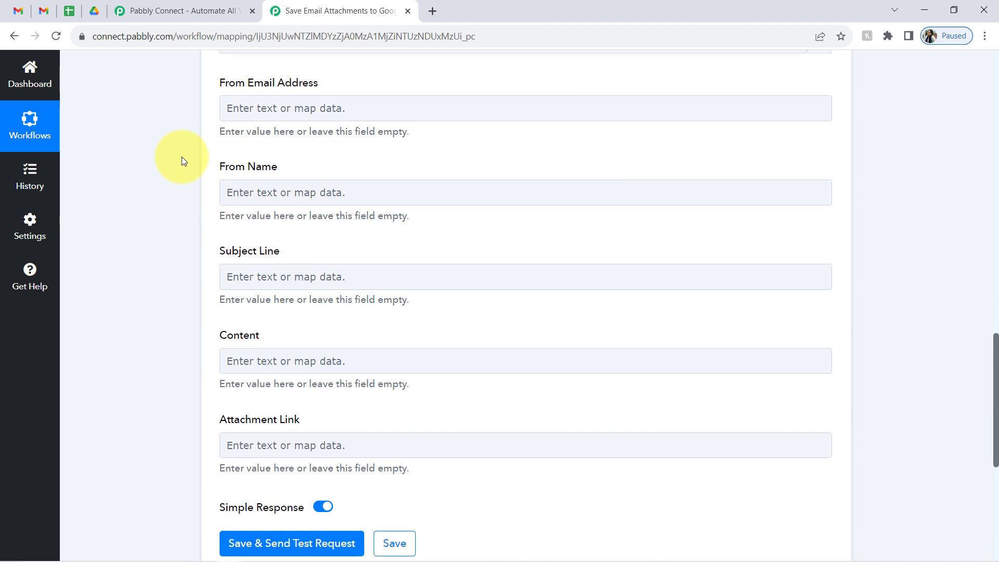
click(274, 173)
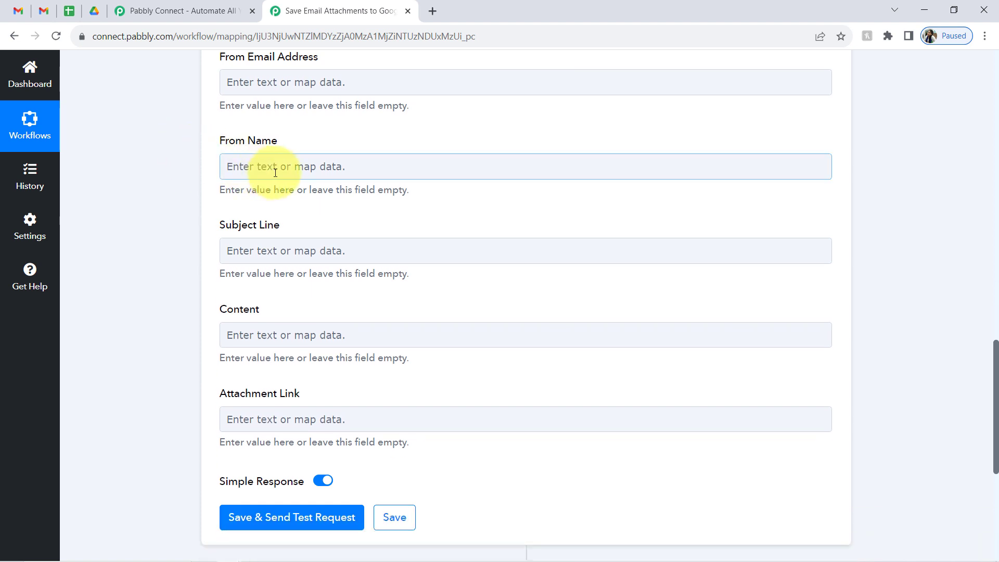
click(252, 165)
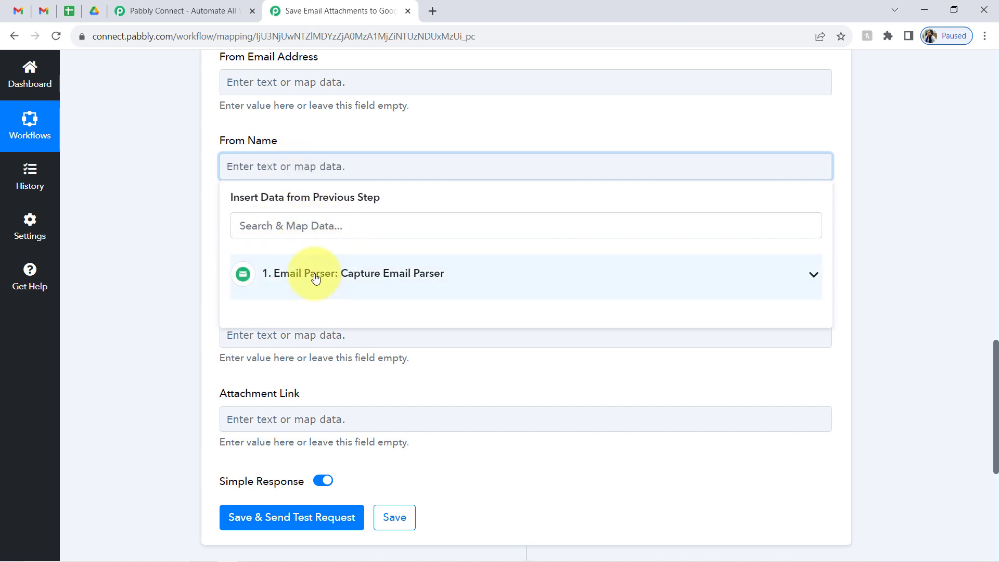
click(316, 275)
click(320, 274)
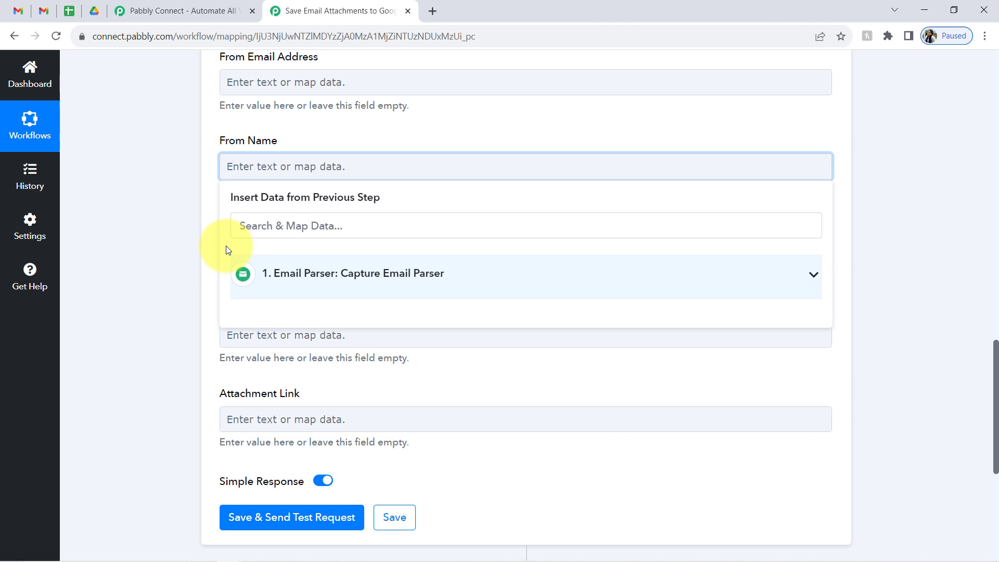
click(185, 233)
- Map the email Subject into Subject Line and the Body Text into Content
click(260, 254)
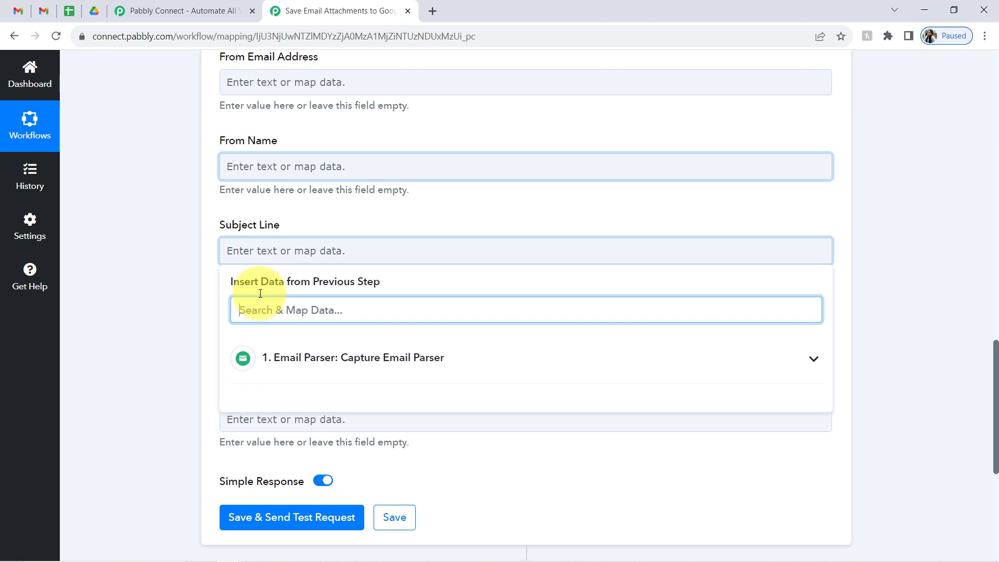
text(work)
click(351, 399)
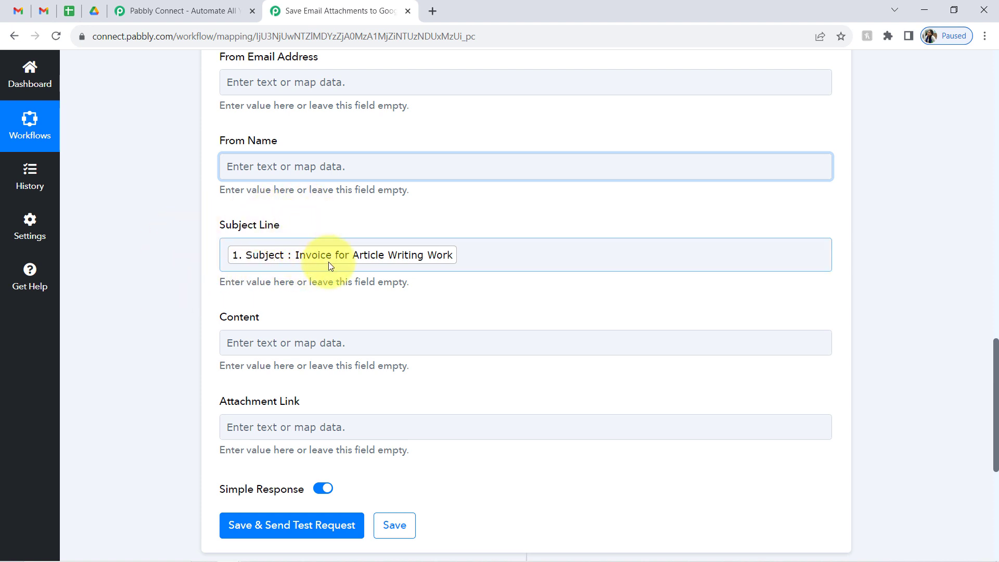
click(285, 345)
click(259, 402)
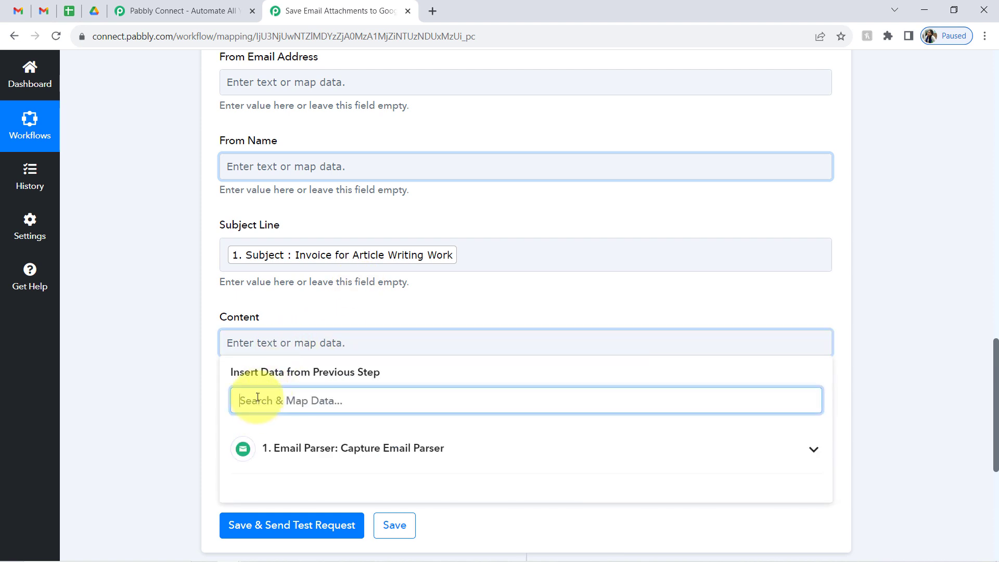
text(body)
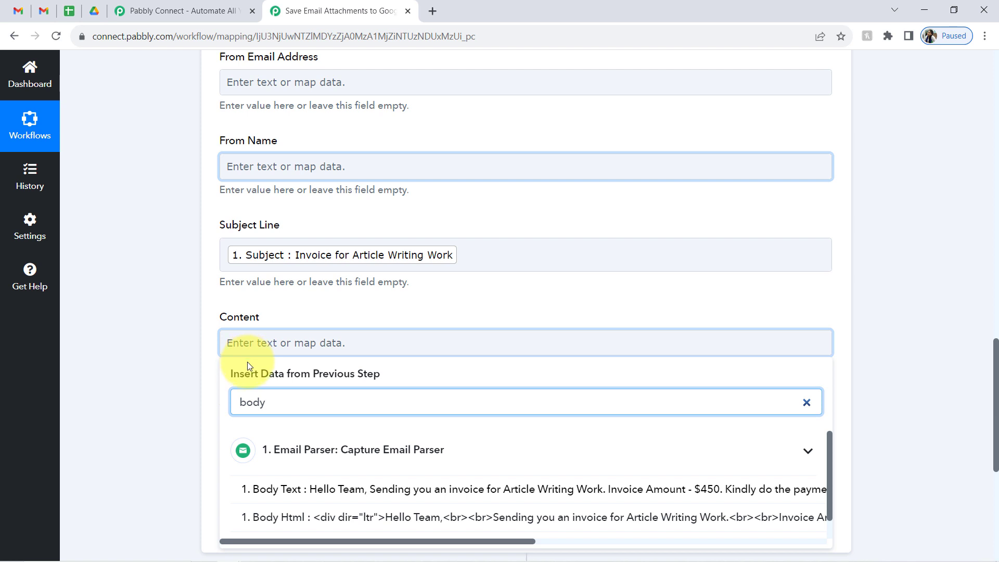
click(307, 490)
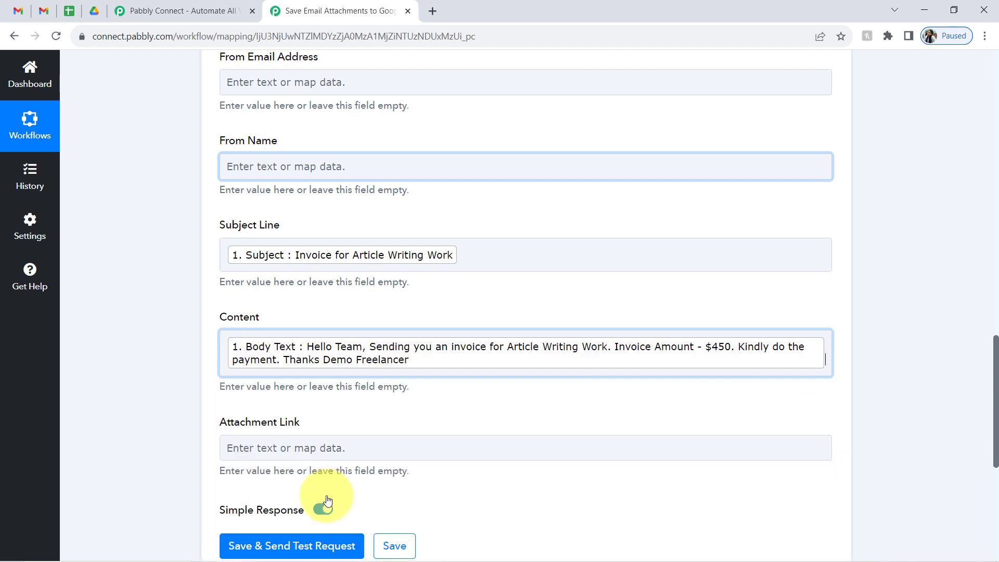
- Check the empty From Name column in the sheet and delete the stray 'dvdfvfv' text from From Name
click(250, 175)
text(dvdfvfv)
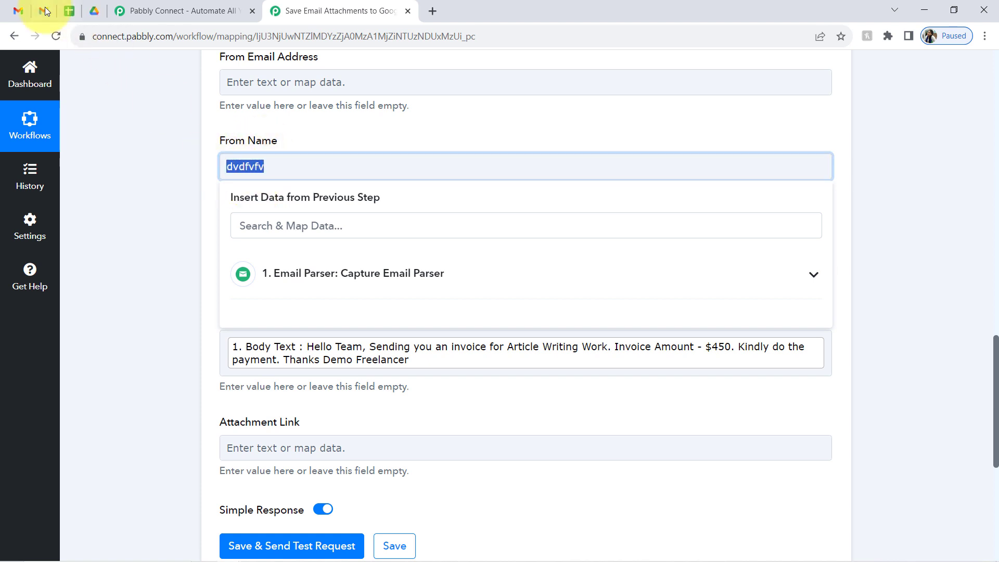
click(68, 14)
click(396, 289)
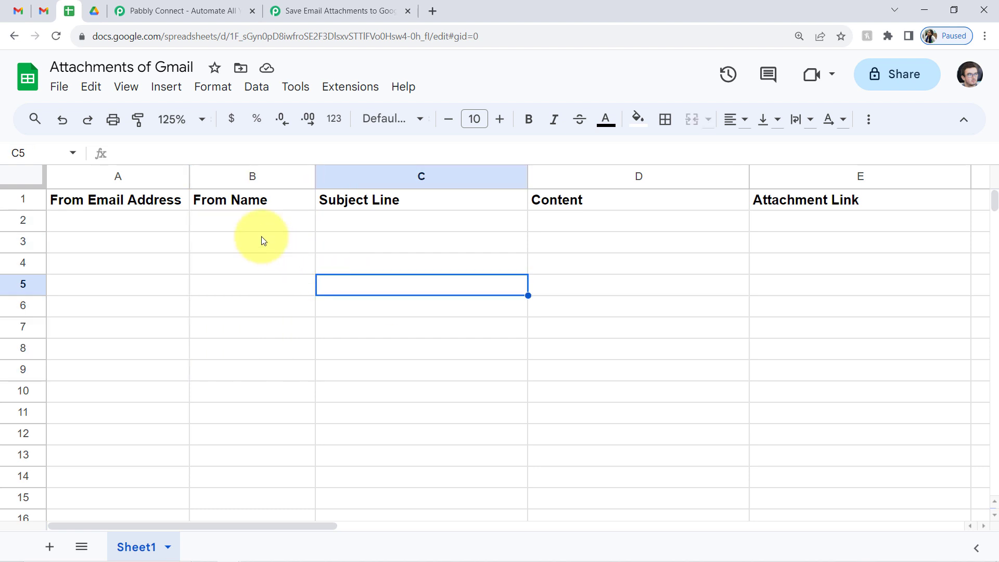
drag(249, 219, 249, 391)
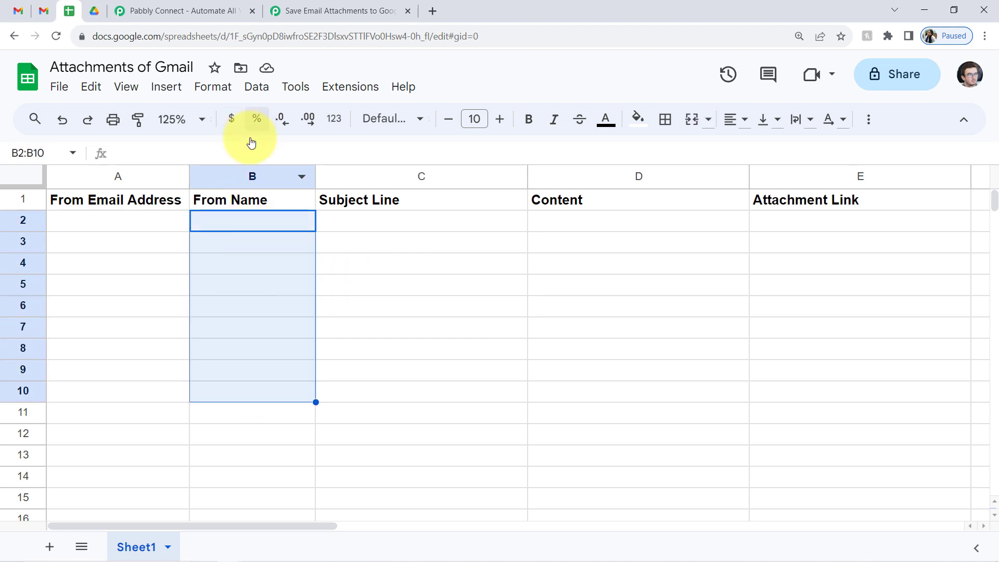
drag(250, 263, 247, 433)
click(289, 11)
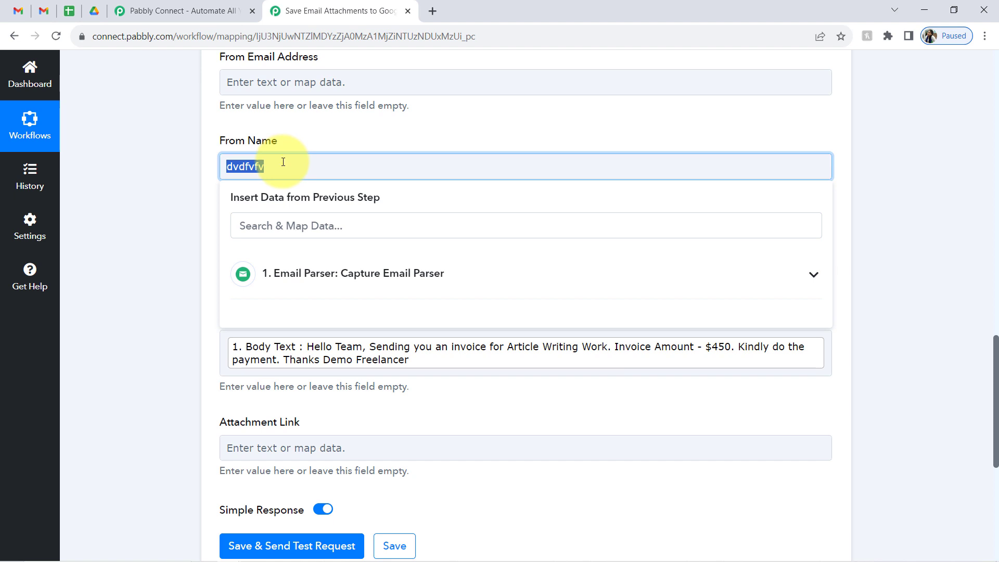
key(BackSpace)
click(129, 218)
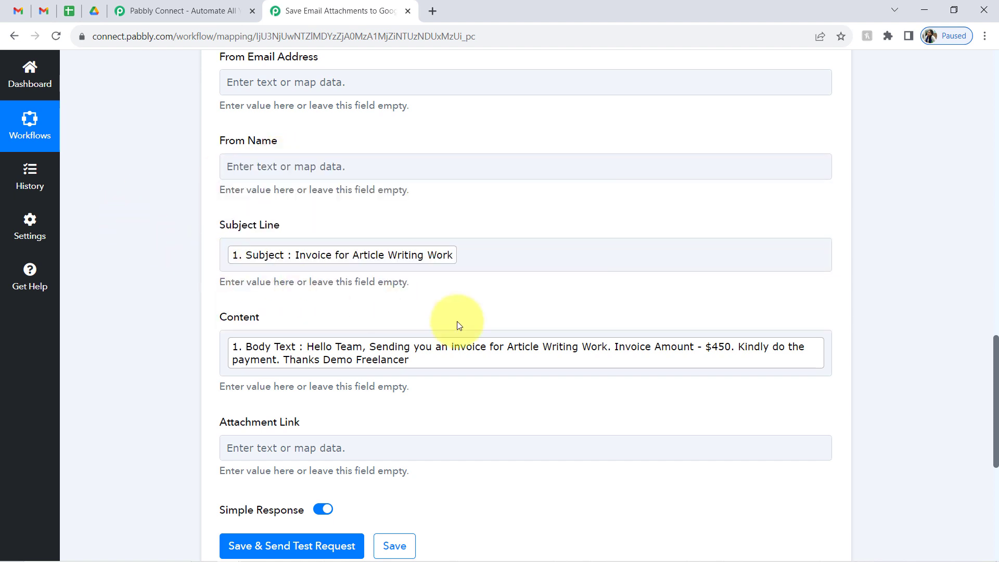
drag(997, 358, 992, 424)
- Map Attachment Links 0 into the Attachment Link field using the 'att' search
click(262, 186)
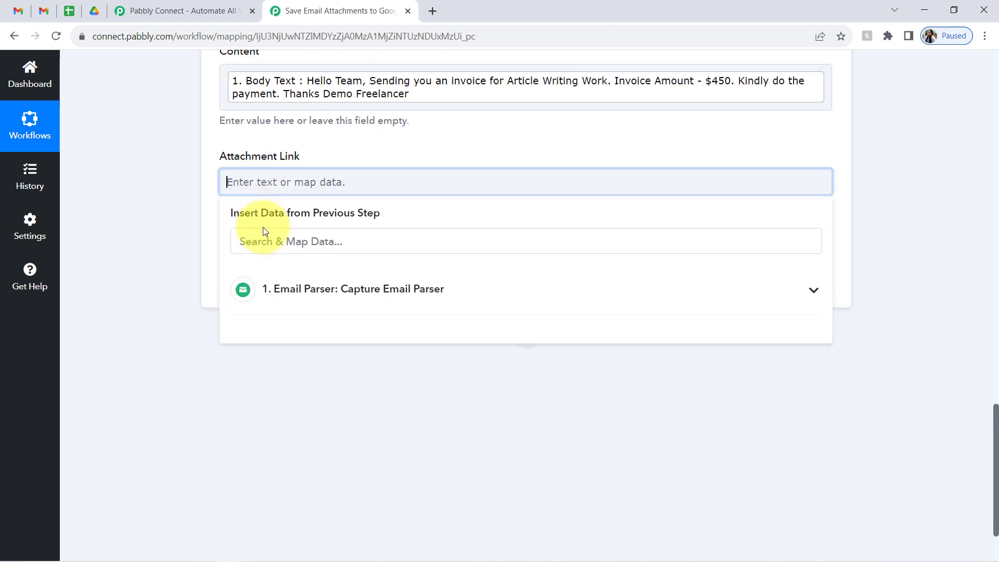
click(266, 242)
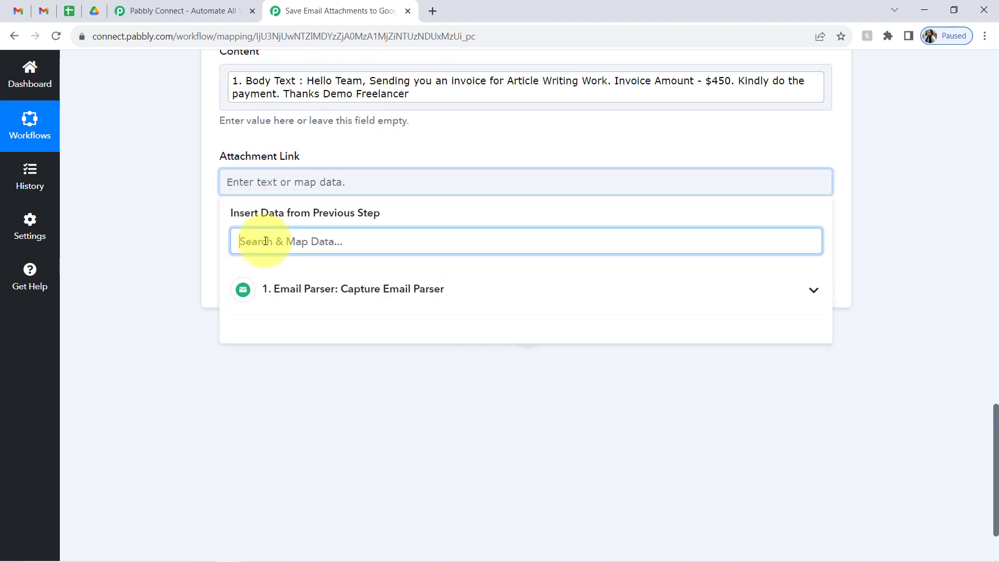
text(atta)
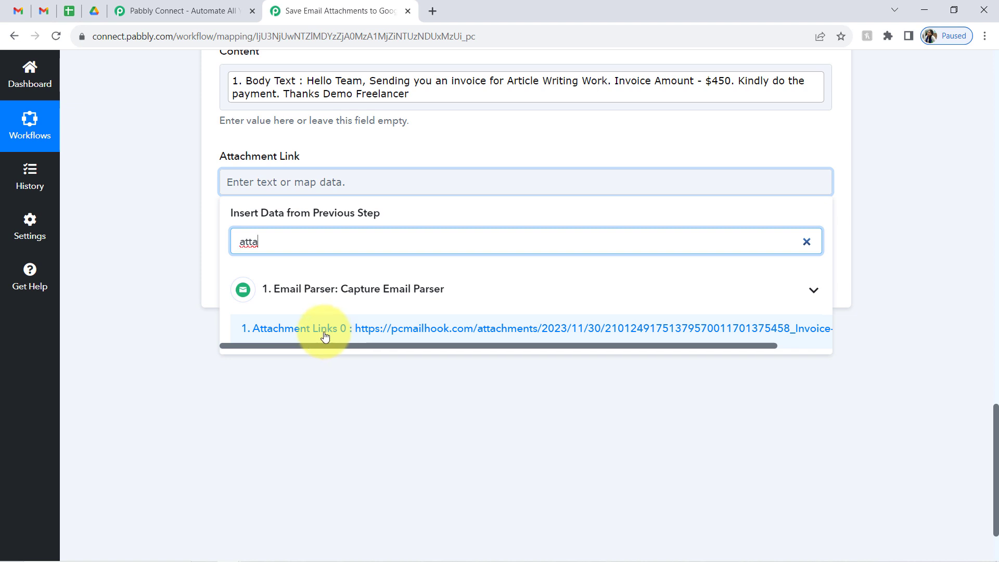
click(327, 333)
click(182, 205)
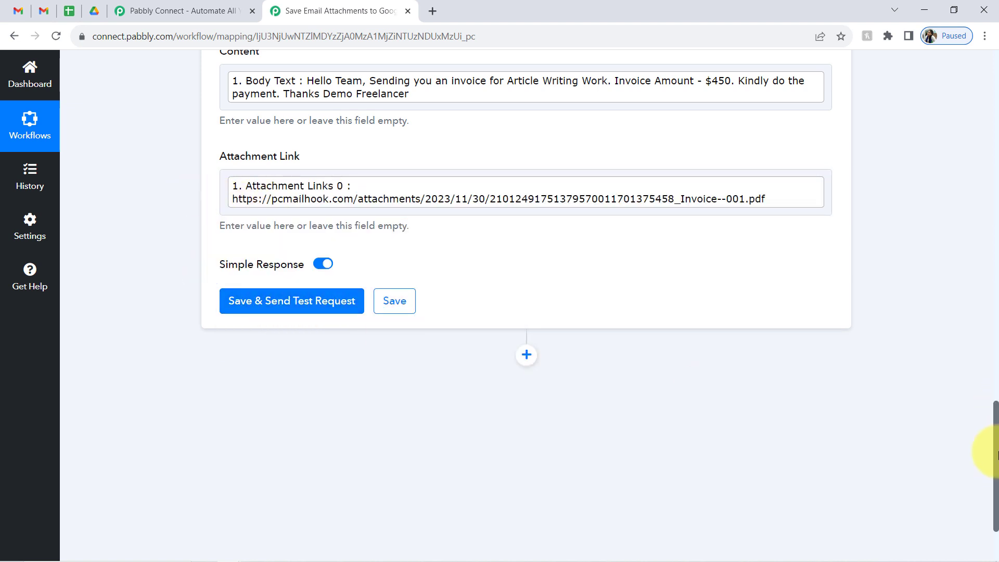
drag(996, 450, 995, 360)
- Leave From Email Address unmapped and select row 2 in the Attachments of Gmail sheet
click(242, 149)
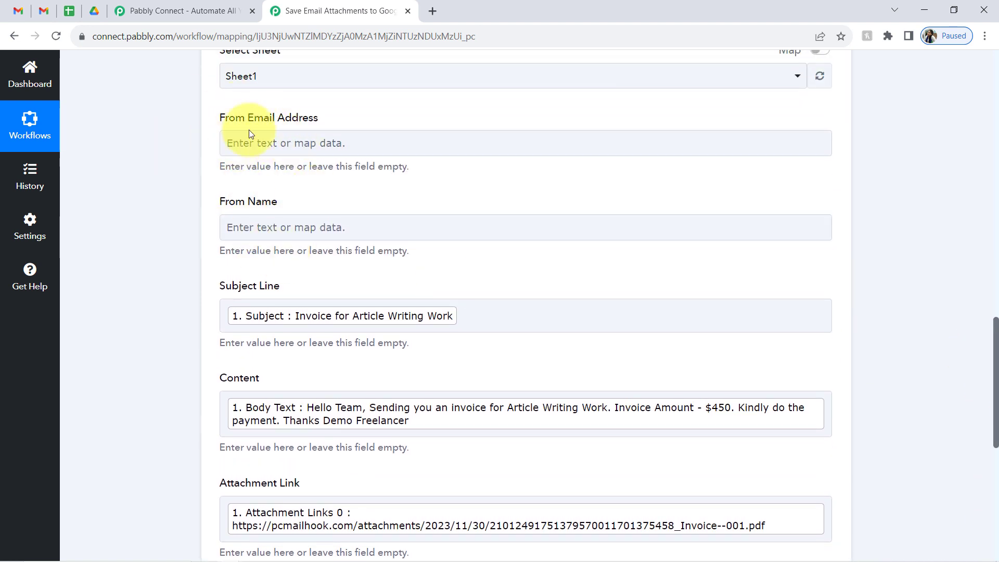
click(225, 167)
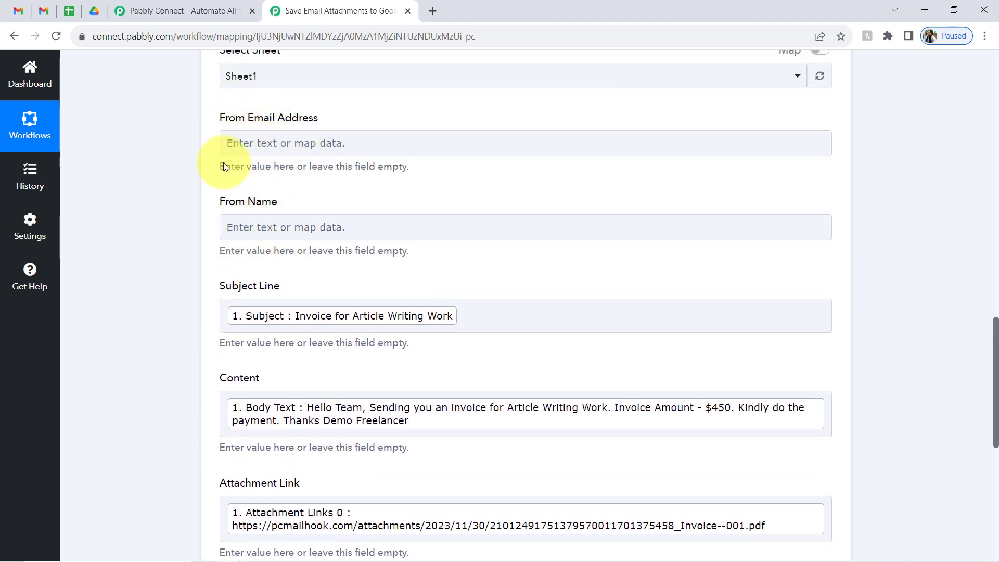
click(70, 9)
click(125, 287)
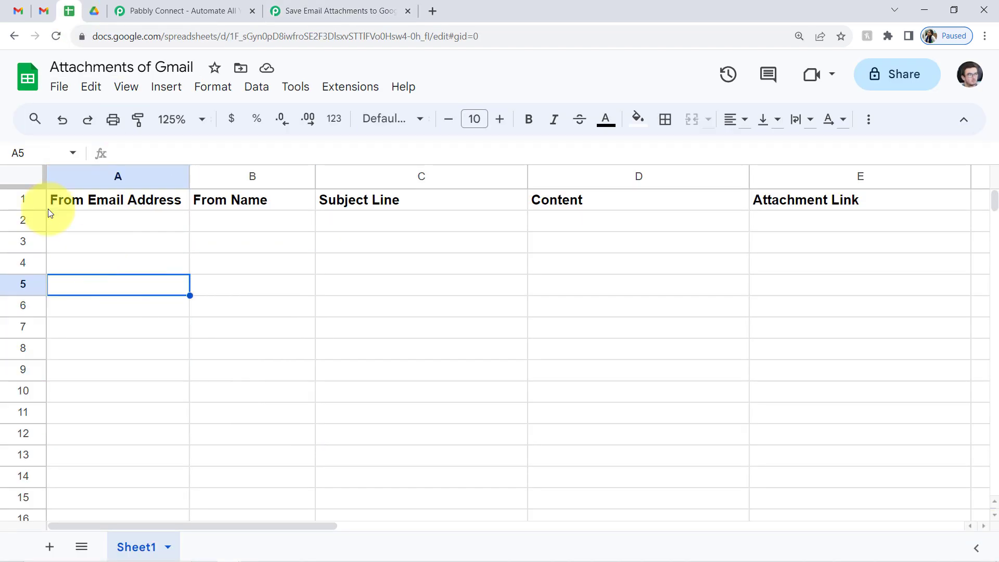
click(11, 218)
click(299, 11)
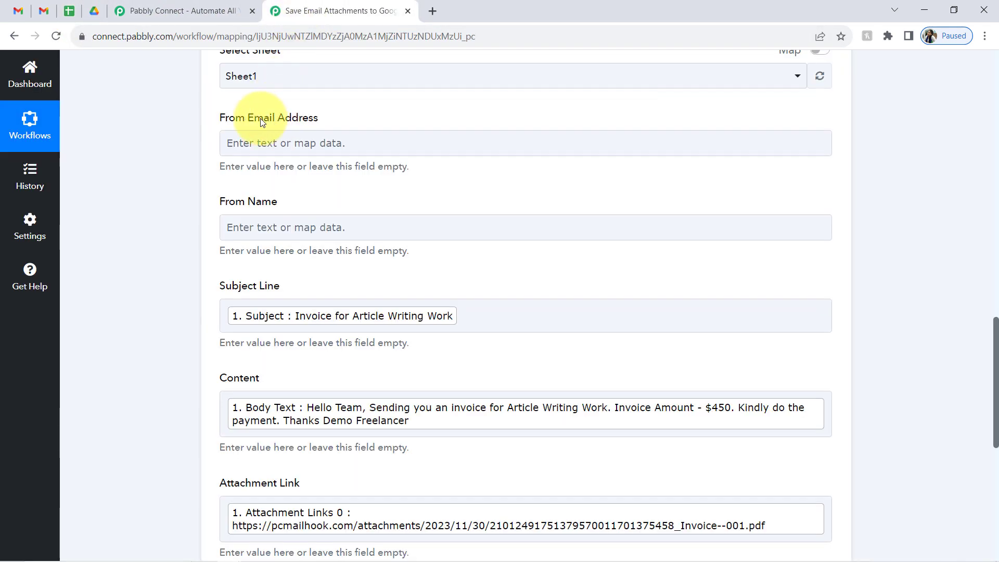
- Save the row mapping and send a test request, then check the spreadsheet
click(234, 143)
click(252, 201)
scroll(281, 239, down, 7)
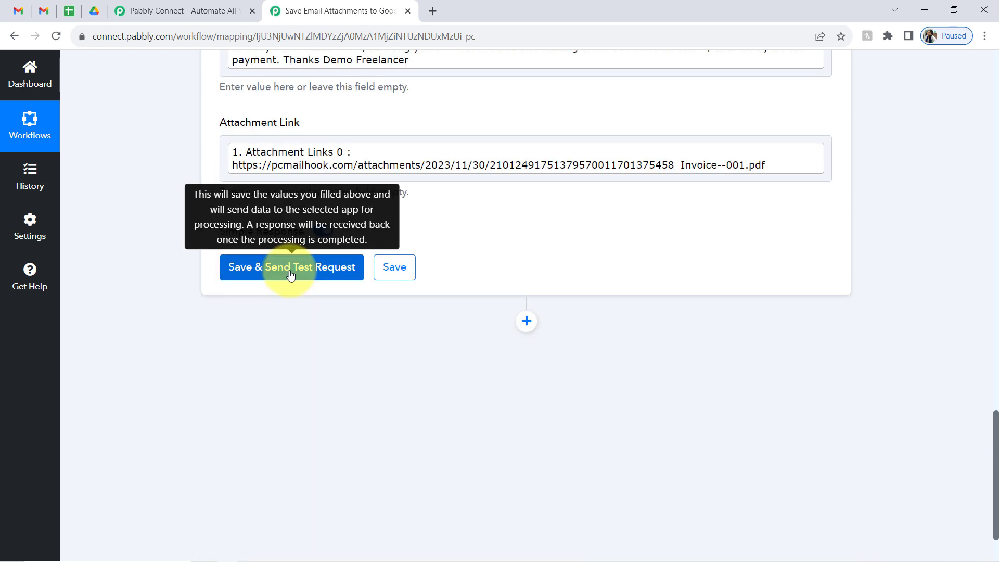
click(291, 274)
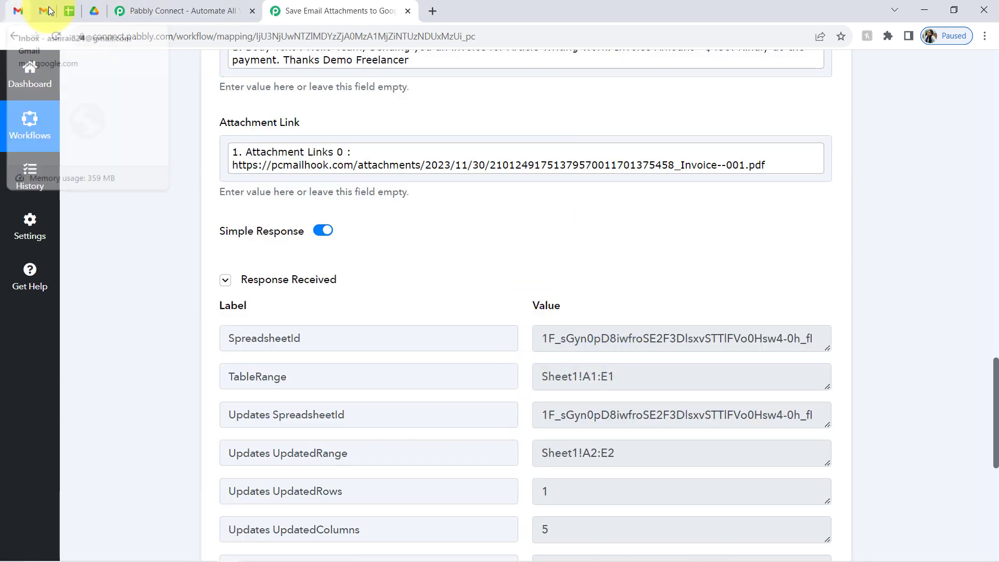
click(69, 11)
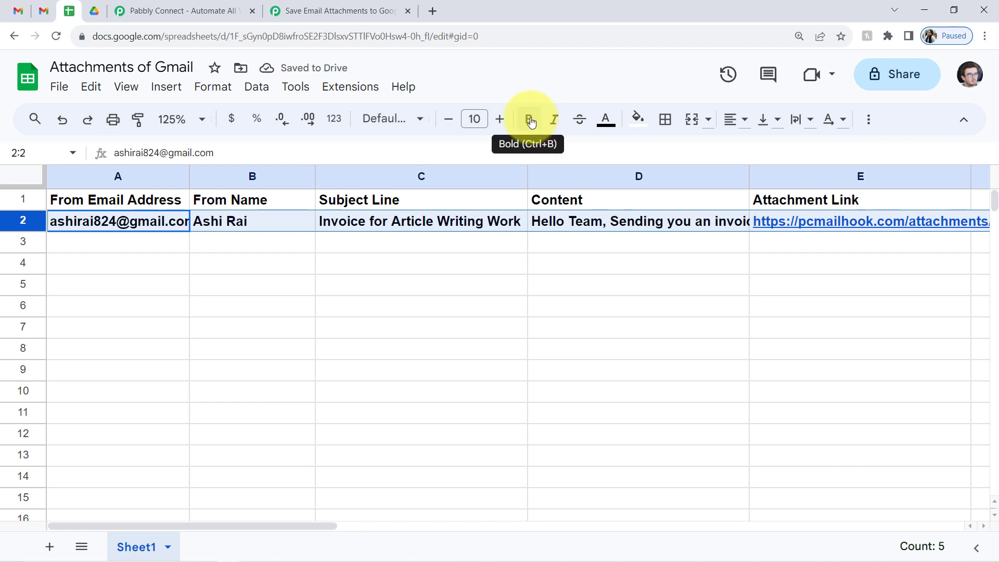
- Select row 2 of Attachments of Gmail and remove its bold formatting
click(191, 298)
click(23, 221)
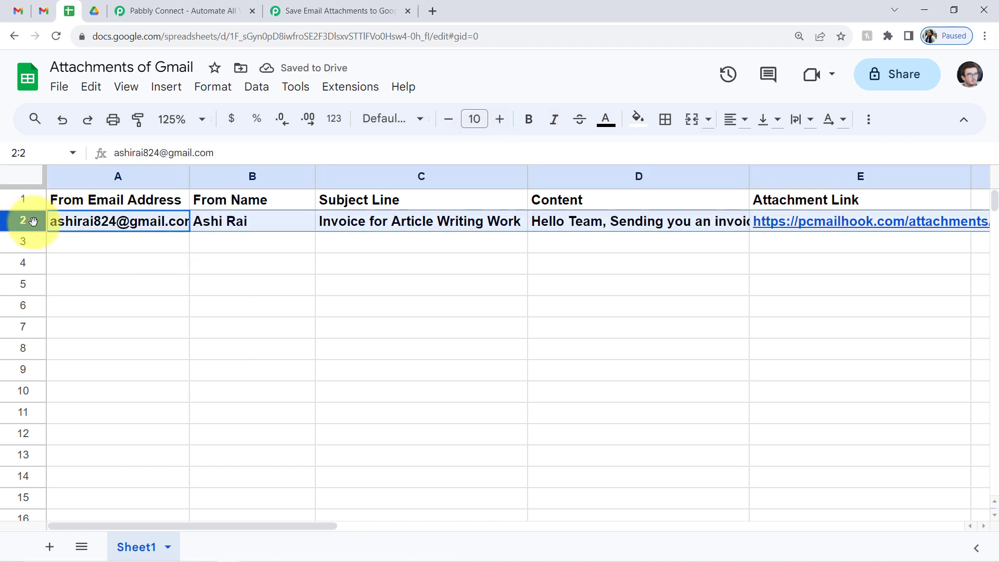
click(527, 121)
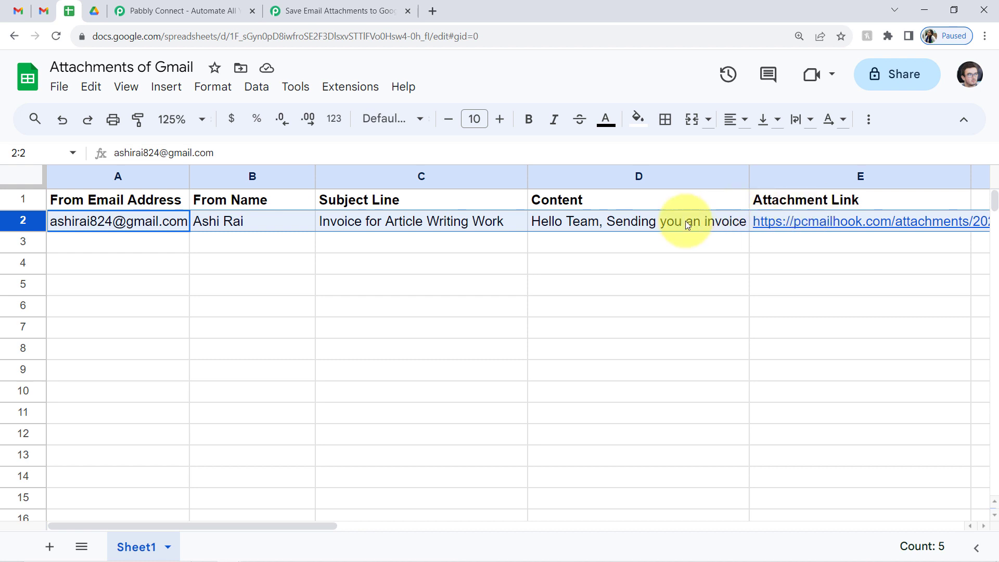
click(314, 6)
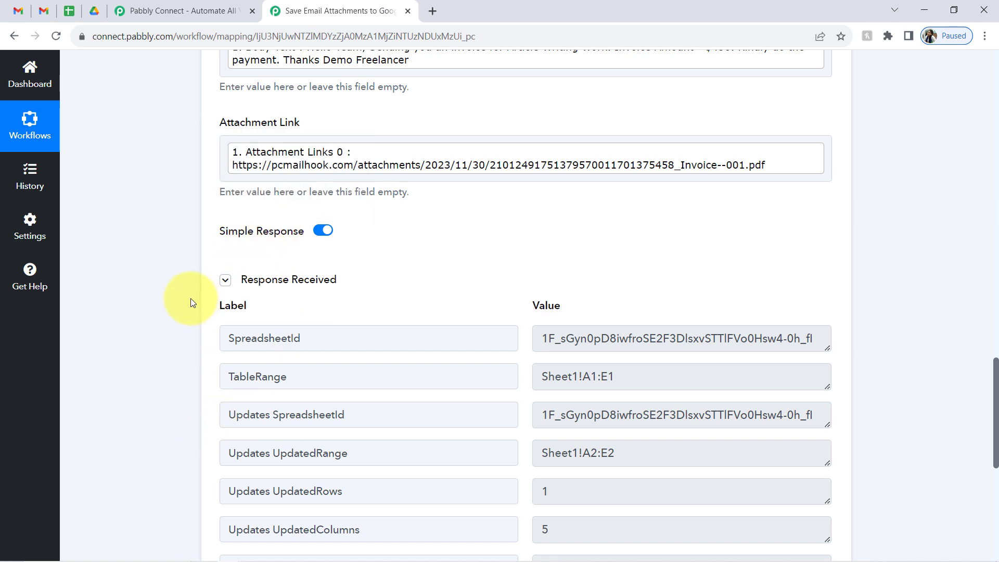
- Hide the test response, then collapse the Google Sheets Add New Row and Email Parser steps
click(226, 280)
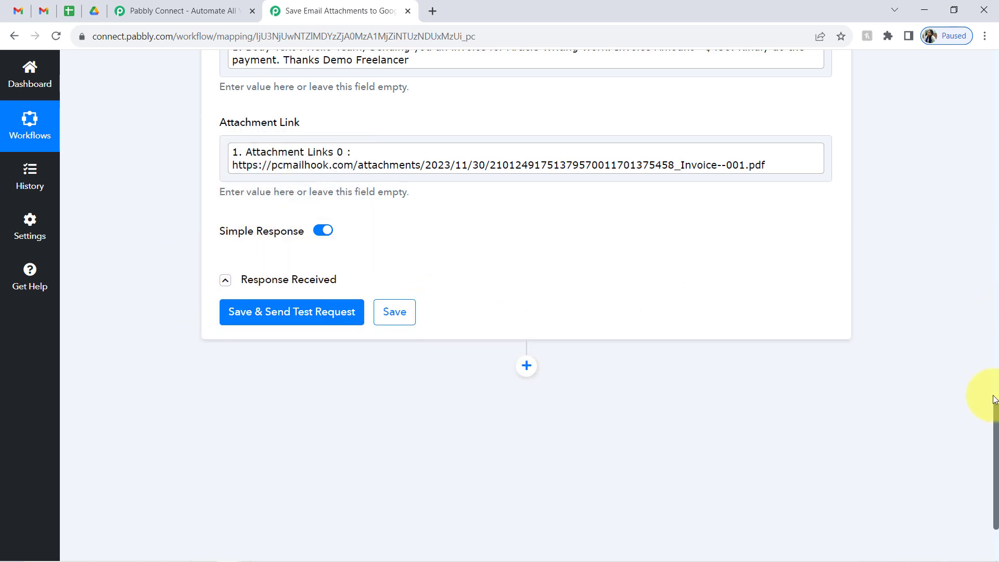
drag(997, 419, 682, 192)
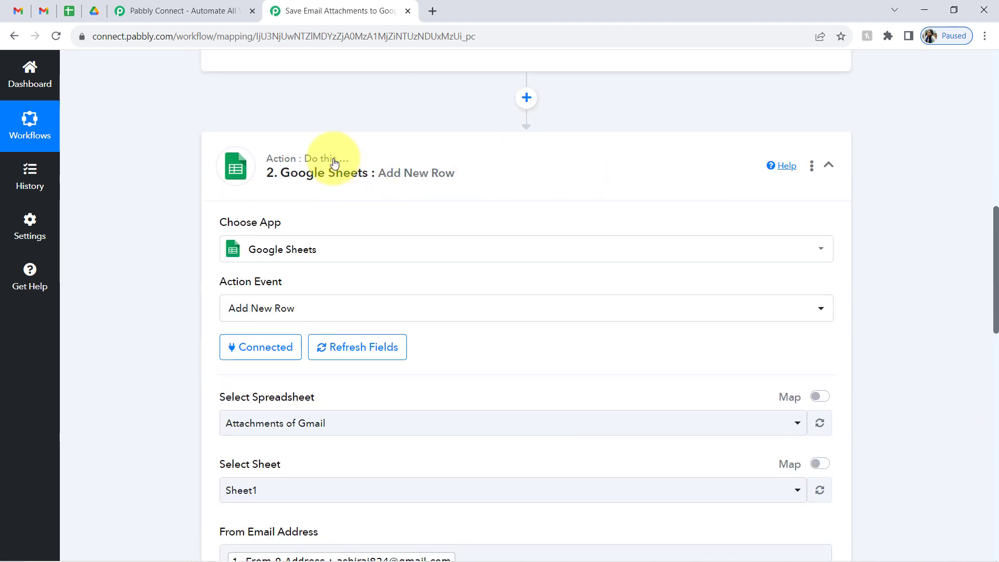
click(375, 180)
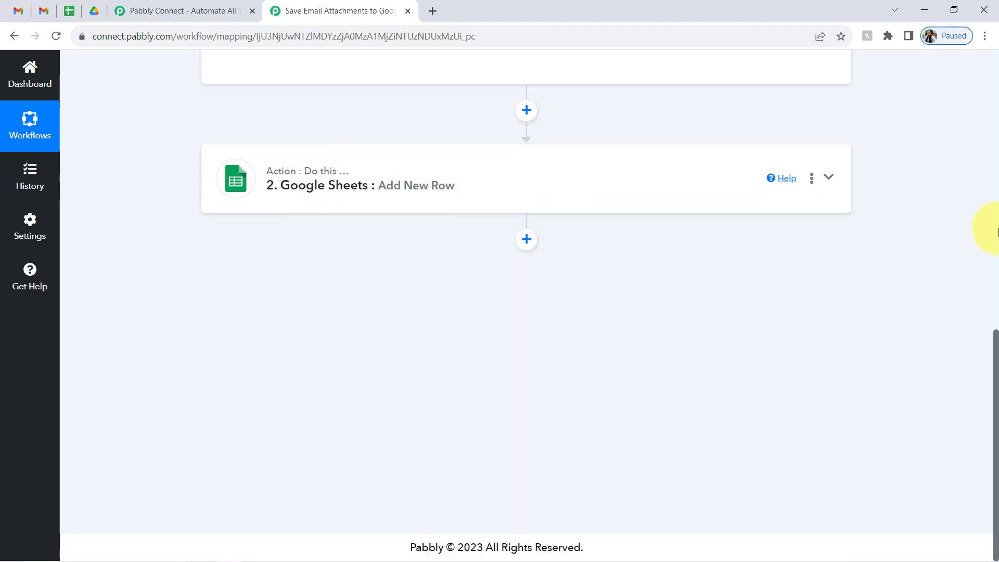
drag(996, 357, 990, 272)
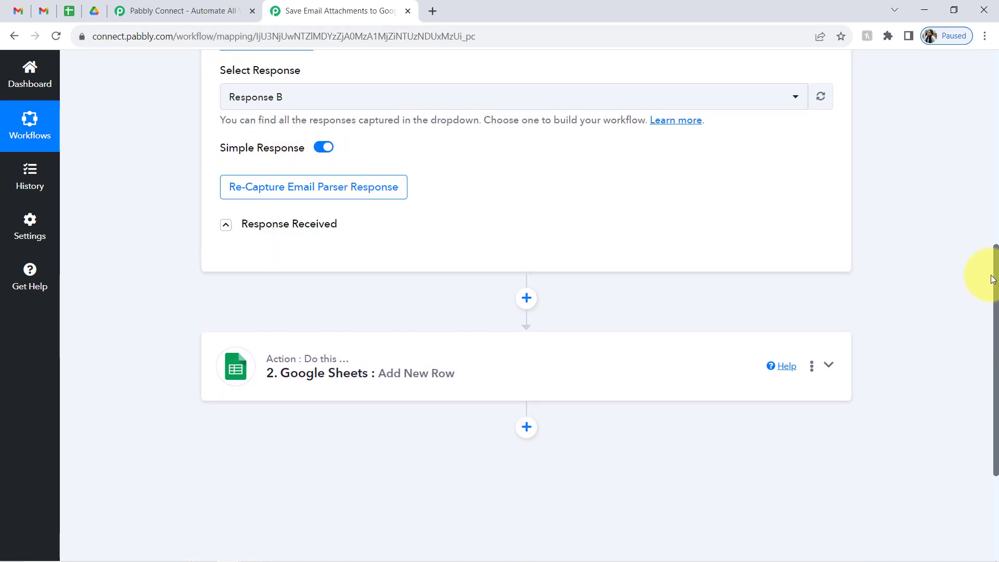
drag(991, 284, 975, 183)
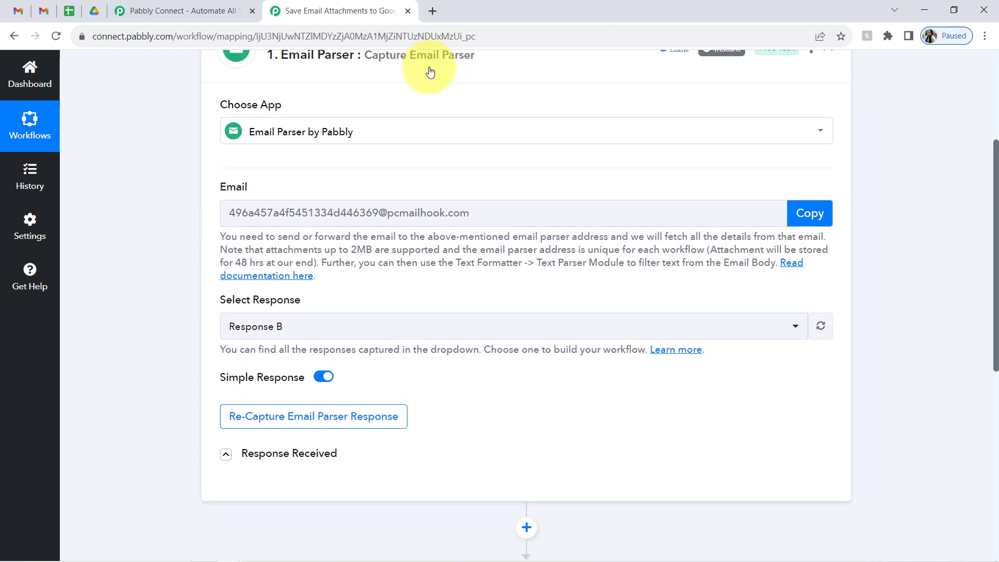
click(304, 56)
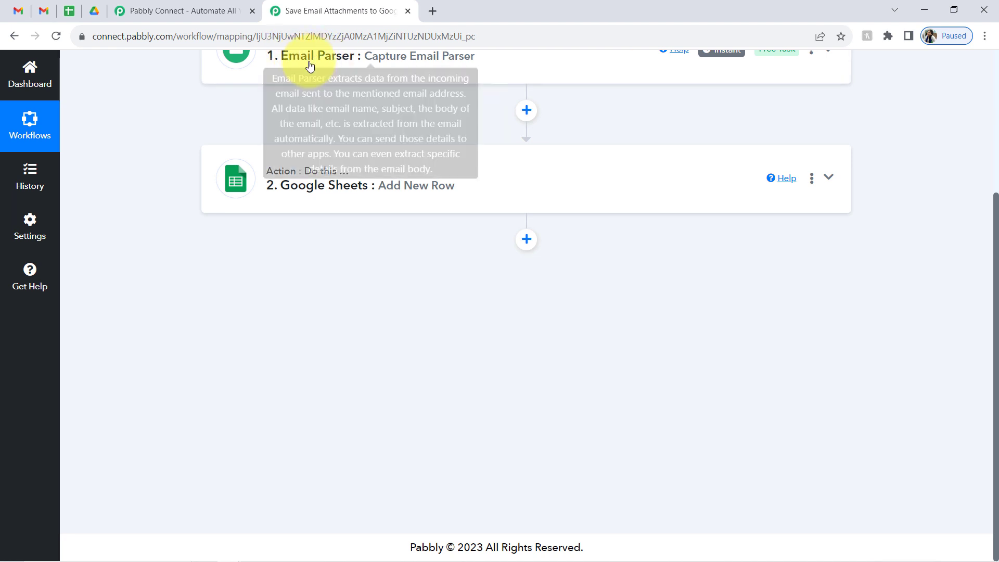
mouse_move(312, 61)
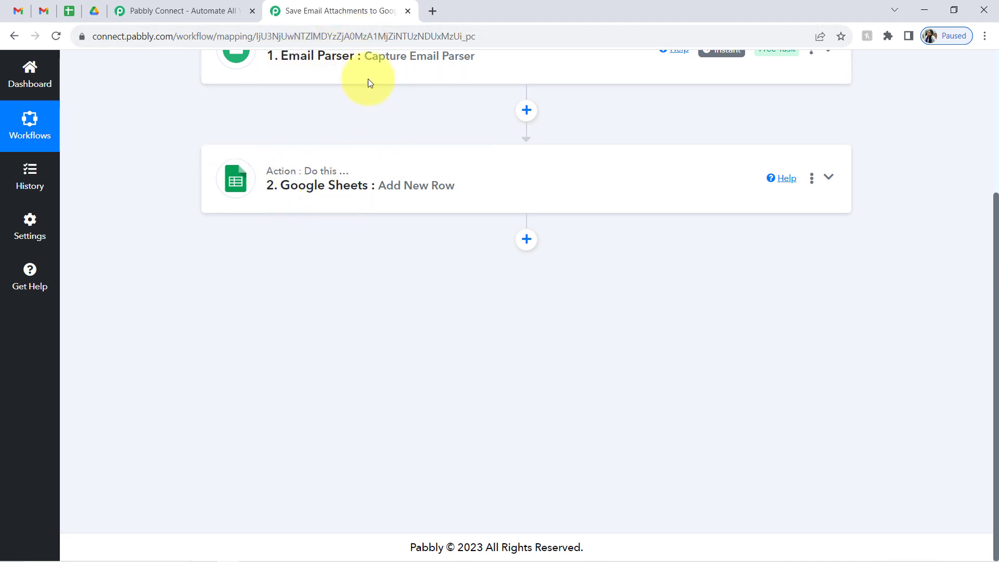
mouse_move(318, 196)
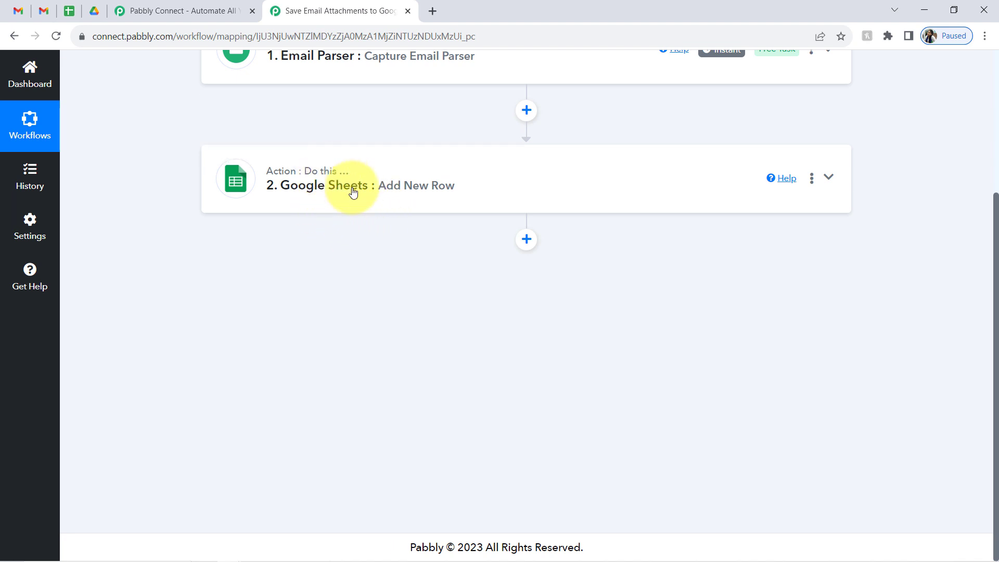
mouse_move(348, 165)
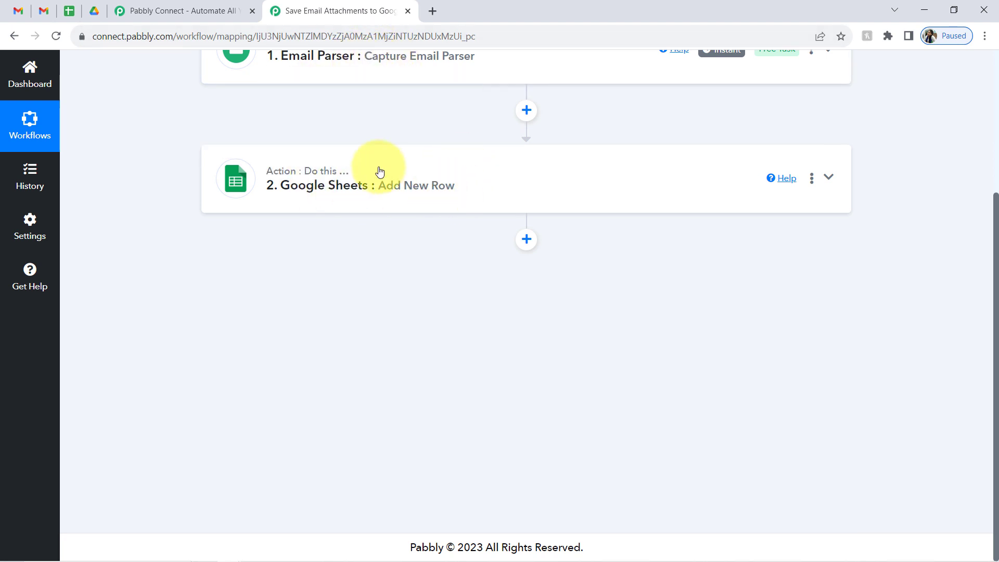
- Insert a Filter step with the Filter Values event between Email Parser and Google Sheets, and connect it
click(526, 109)
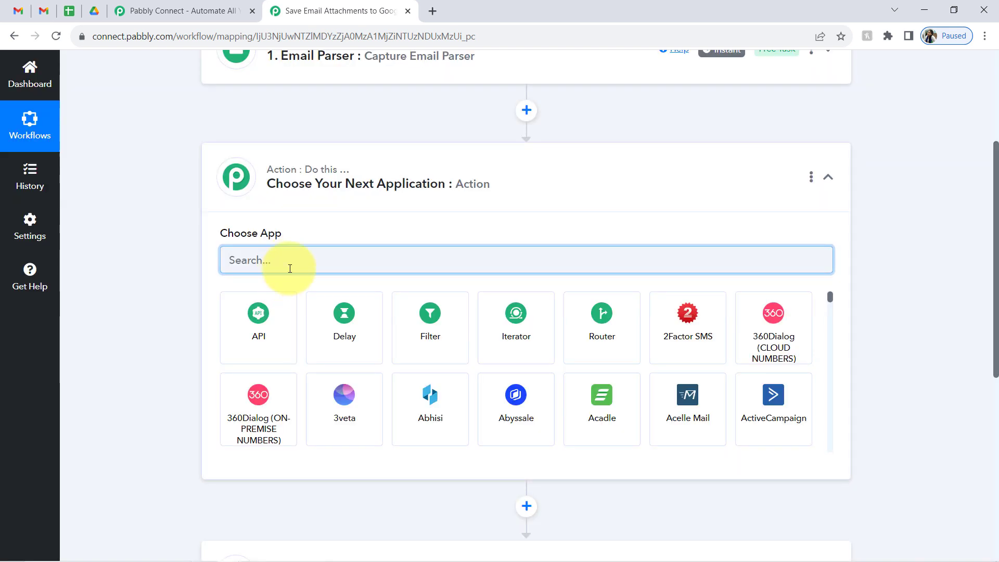
click(427, 299)
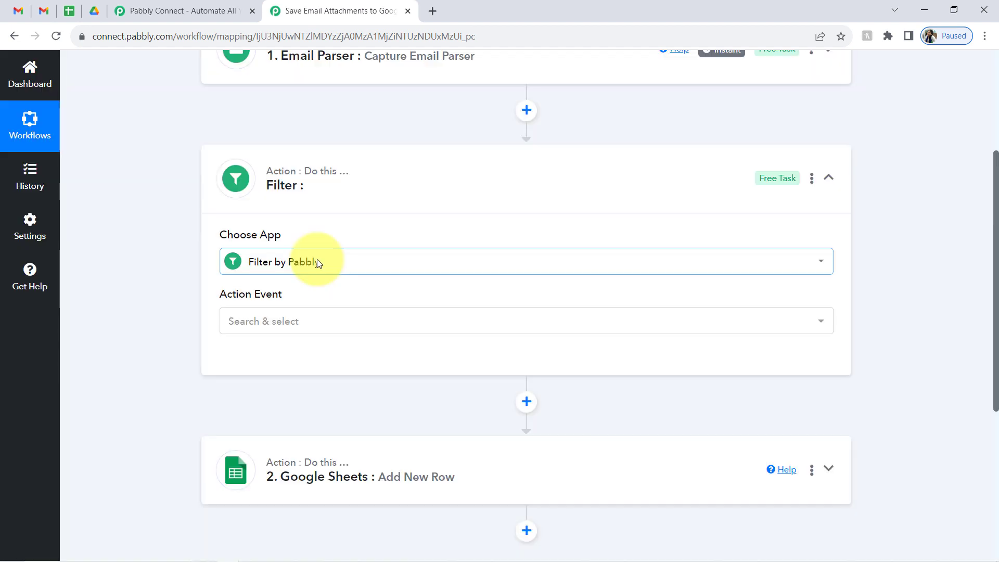
click(246, 327)
click(242, 389)
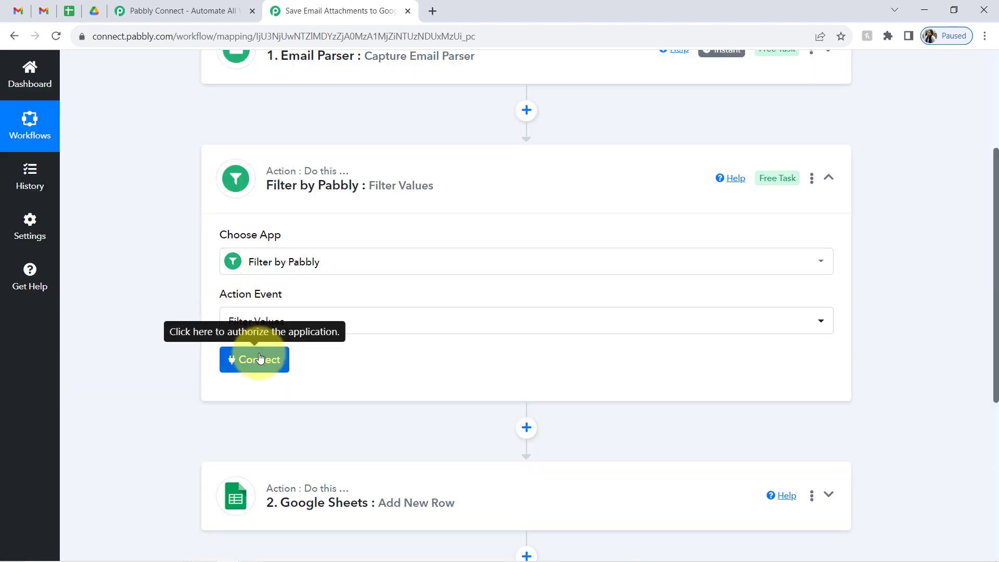
click(259, 359)
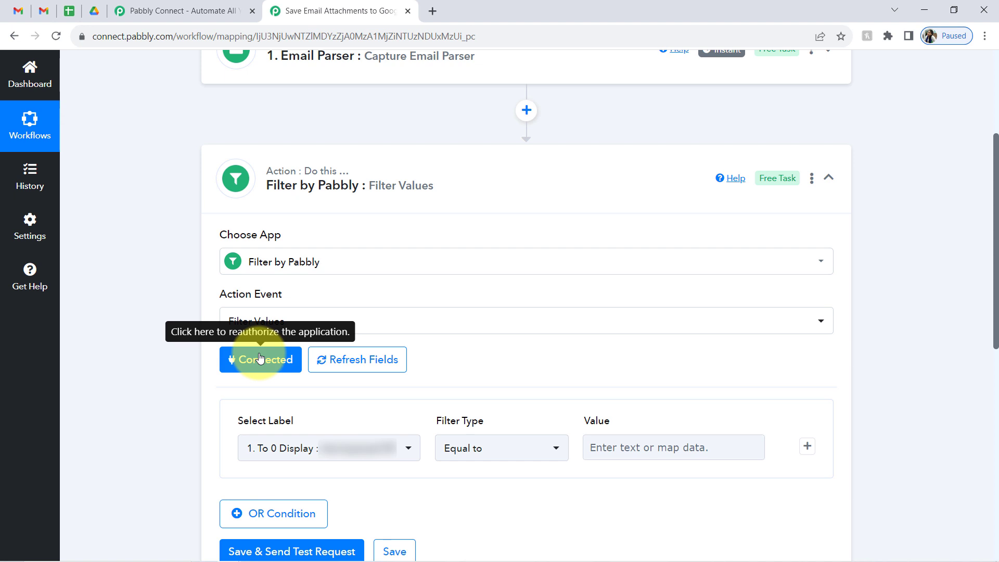
drag(243, 421, 315, 418)
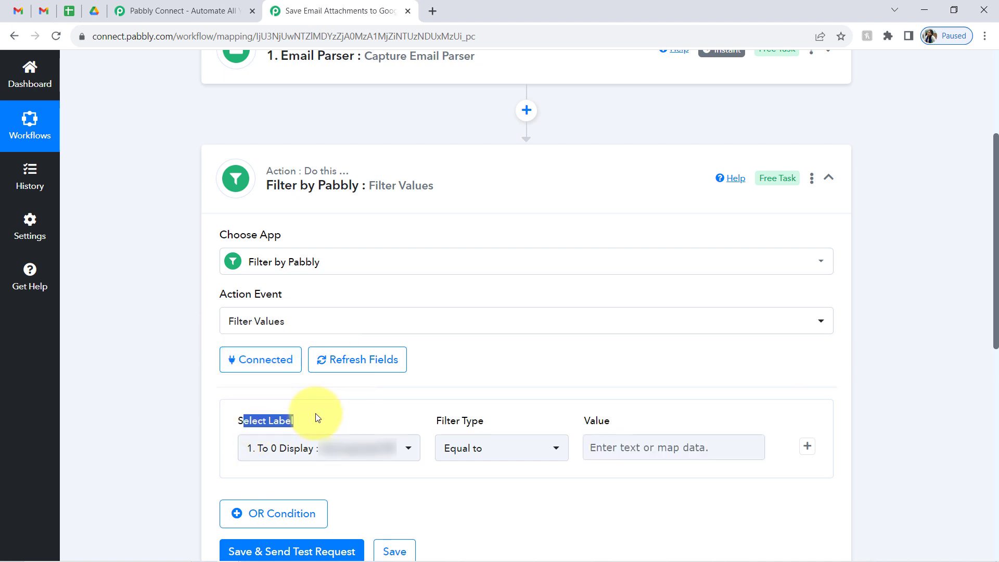
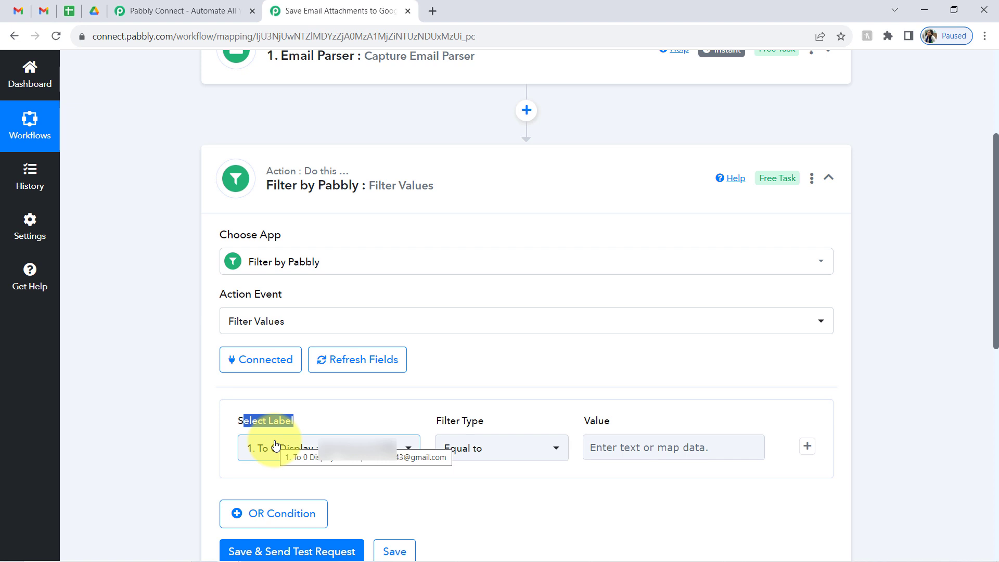
- Make the first filter condition check that Email Parser's 1. Subject contains 'invoice'
click(255, 424)
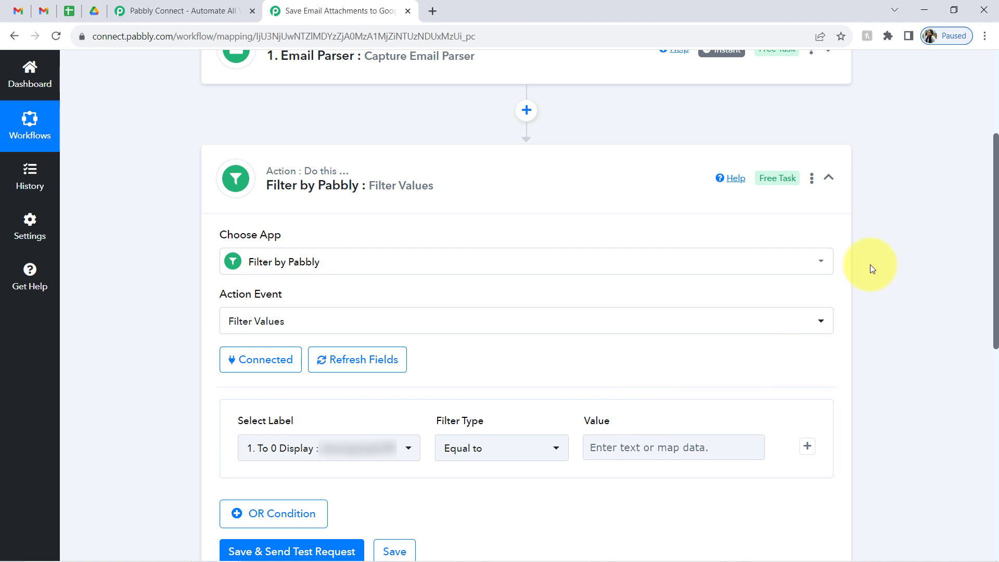
click(262, 448)
text(subj)
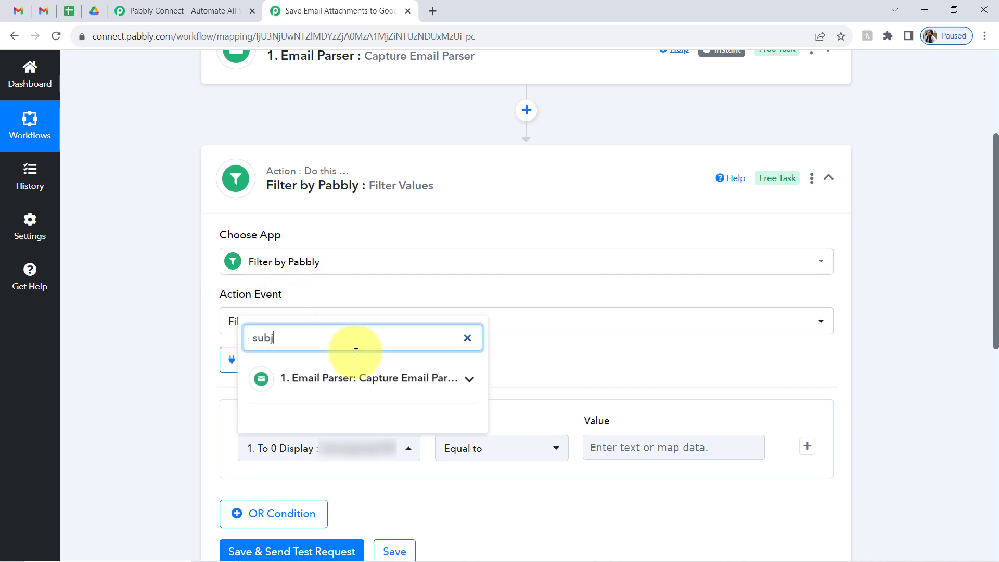
click(333, 378)
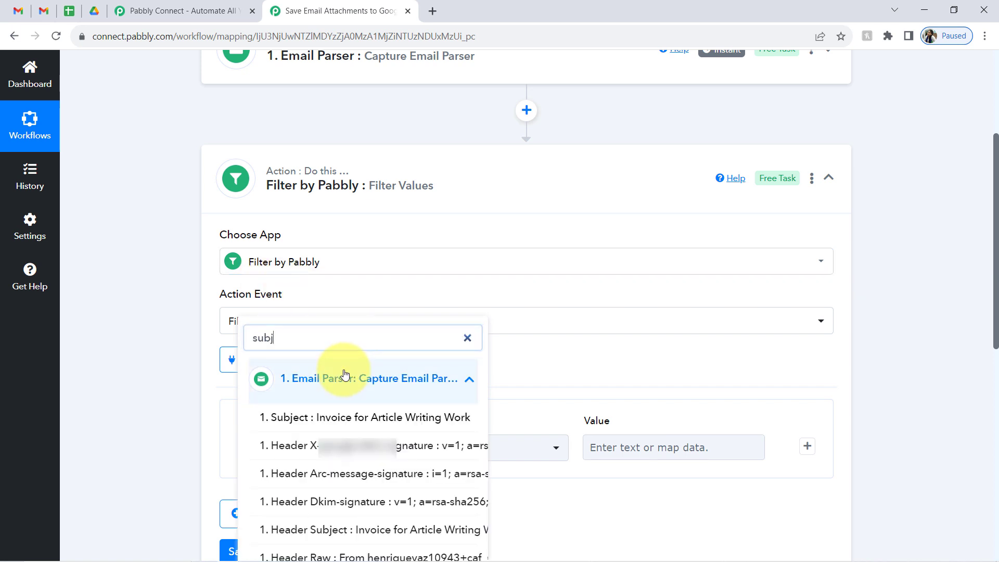
click(306, 419)
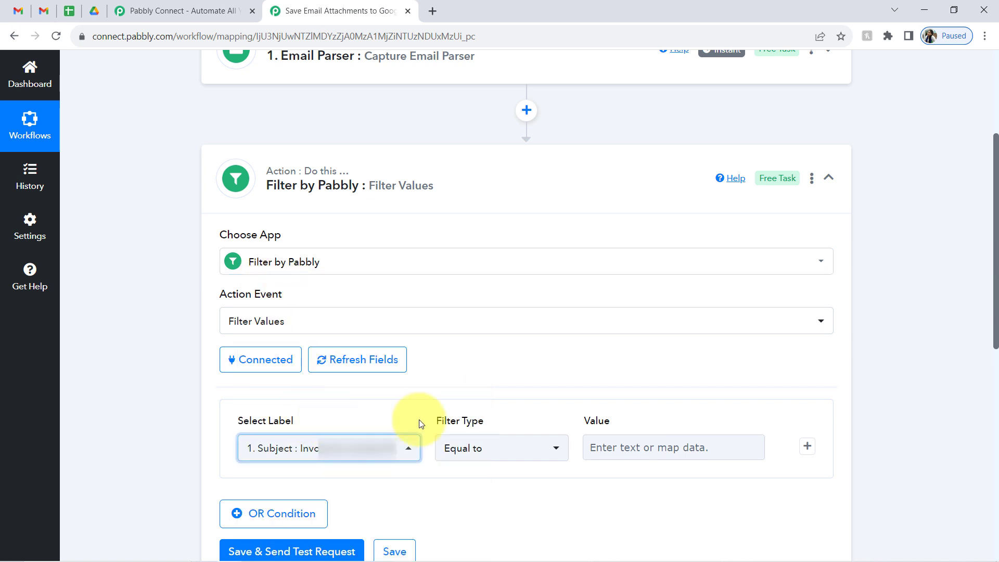
click(663, 442)
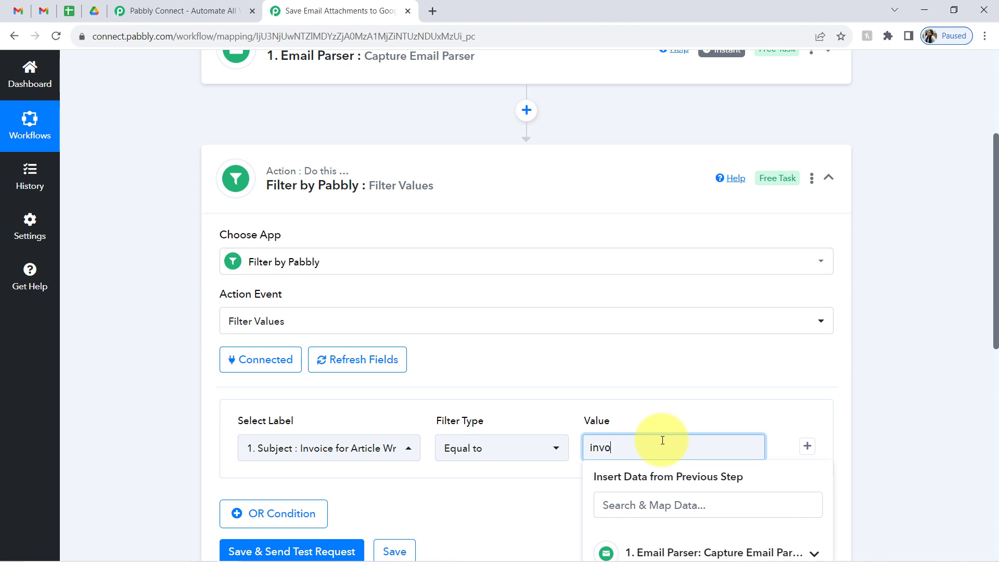
click(480, 458)
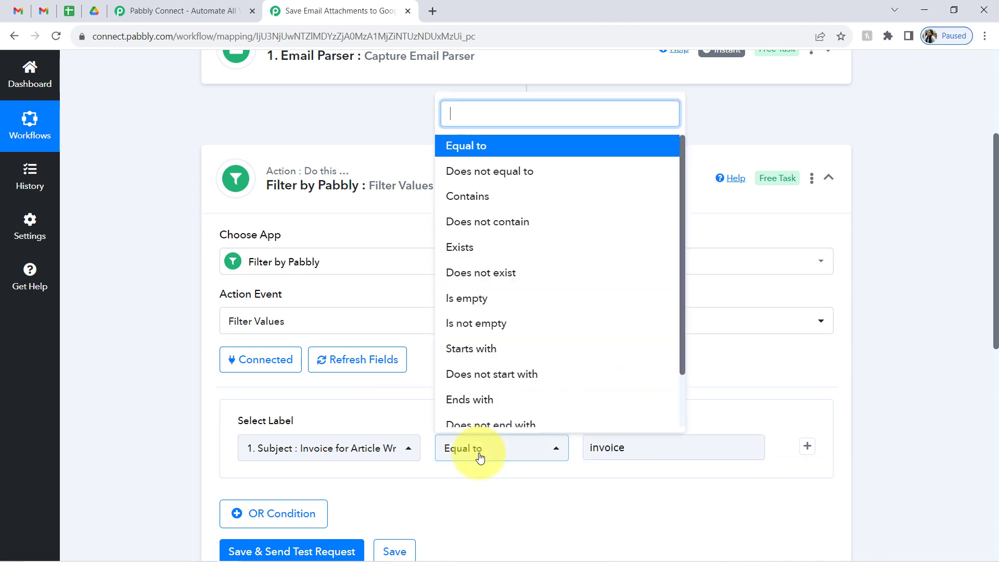
click(488, 200)
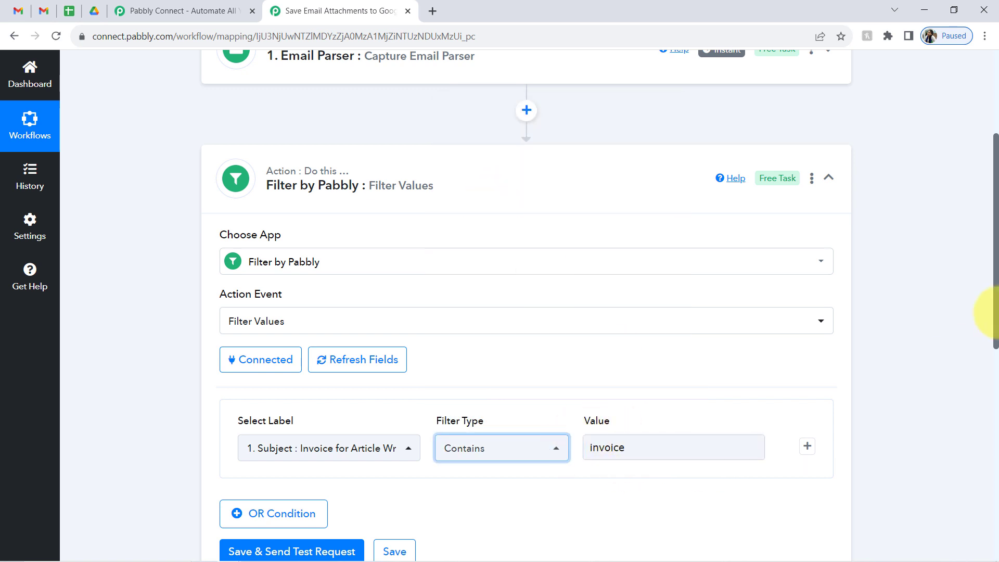
scroll(997, 287, down, 2)
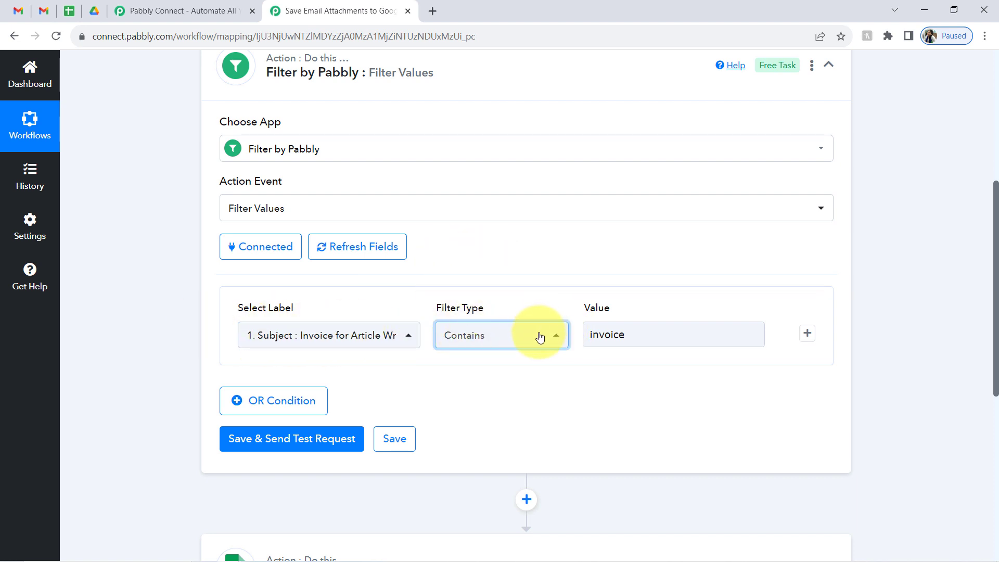
- Add an OR condition where 1. Body Text contains 'invoice', then save and send a test request
click(271, 407)
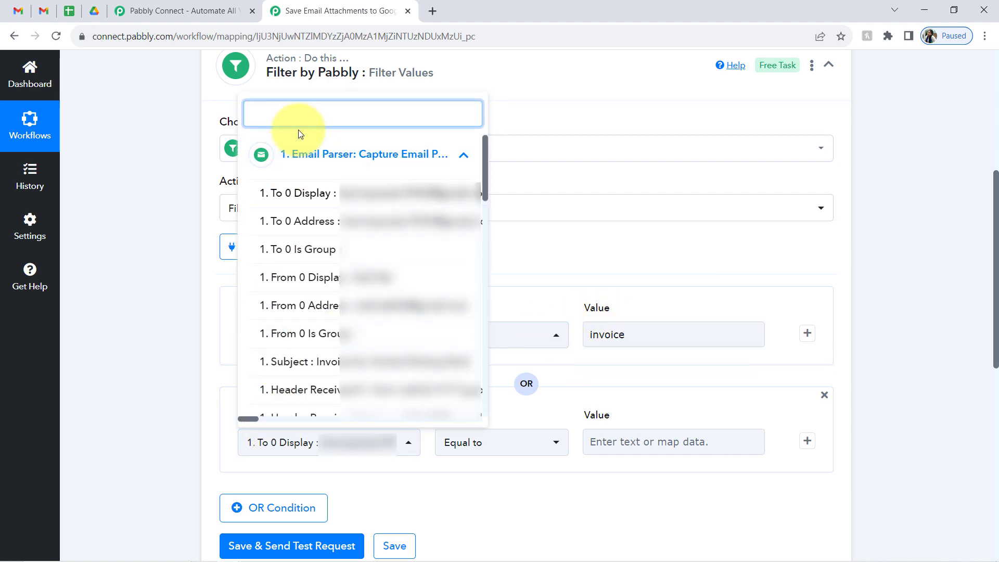
text(body)
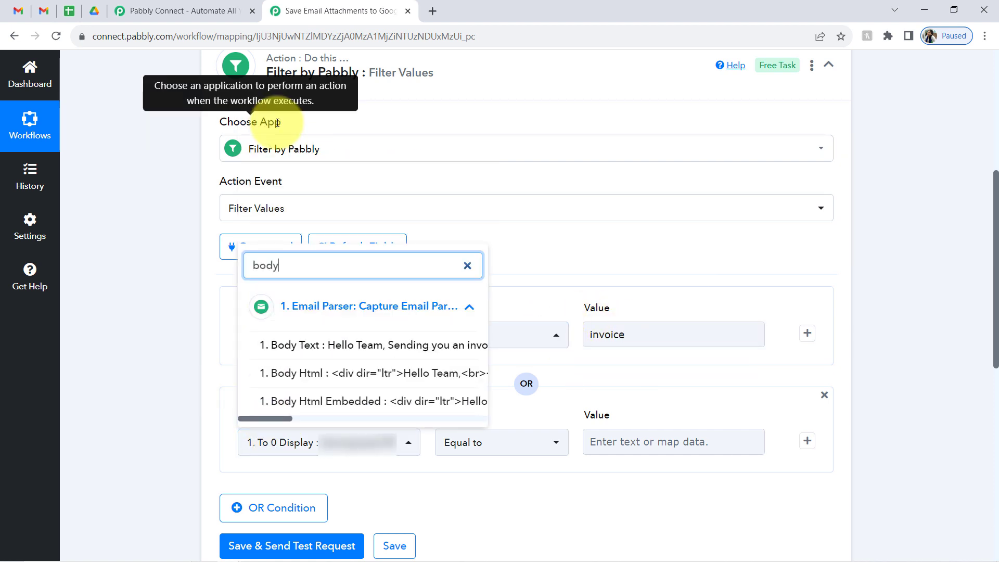
click(281, 344)
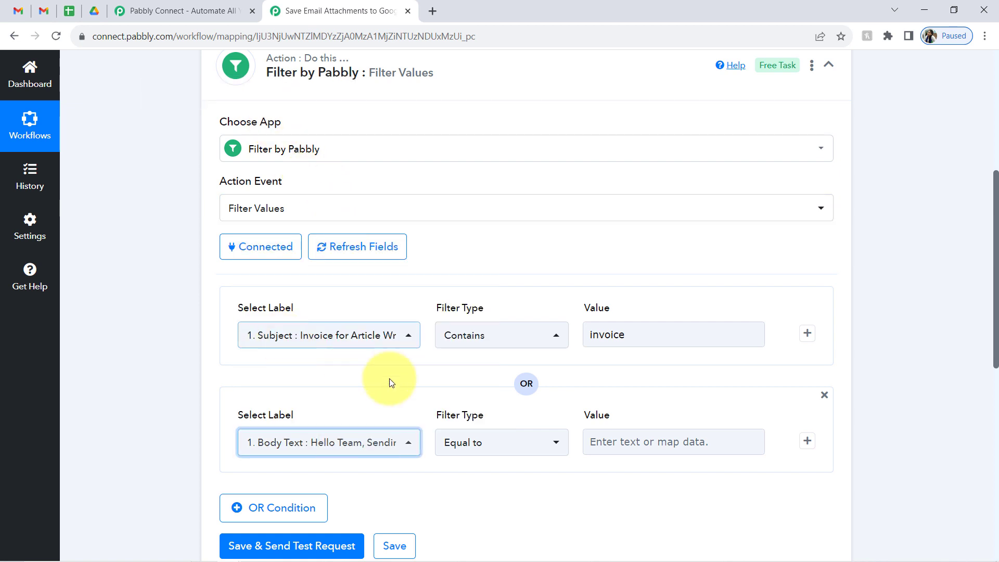
click(468, 452)
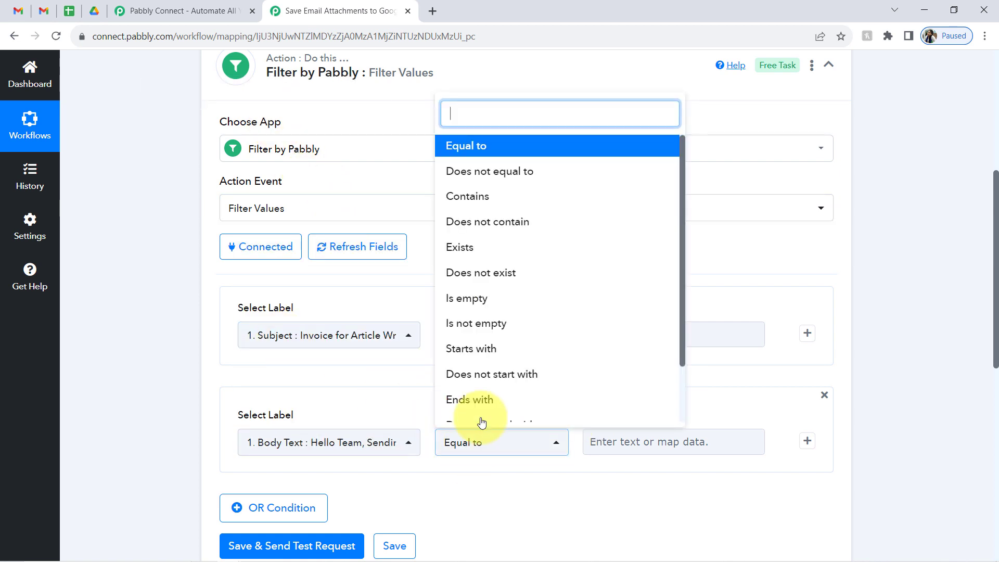
click(470, 197)
click(617, 437)
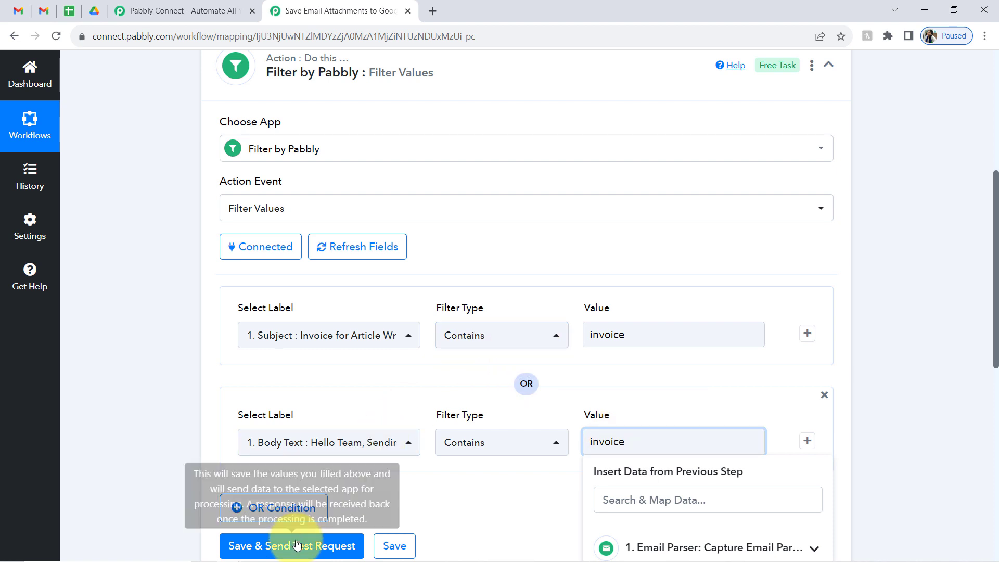
click(276, 544)
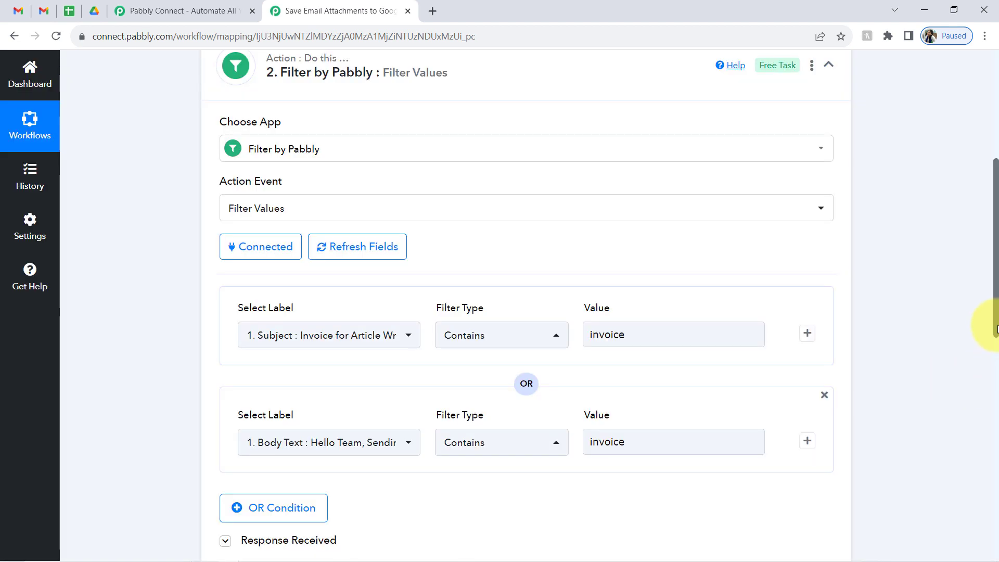
drag(998, 328, 986, 397)
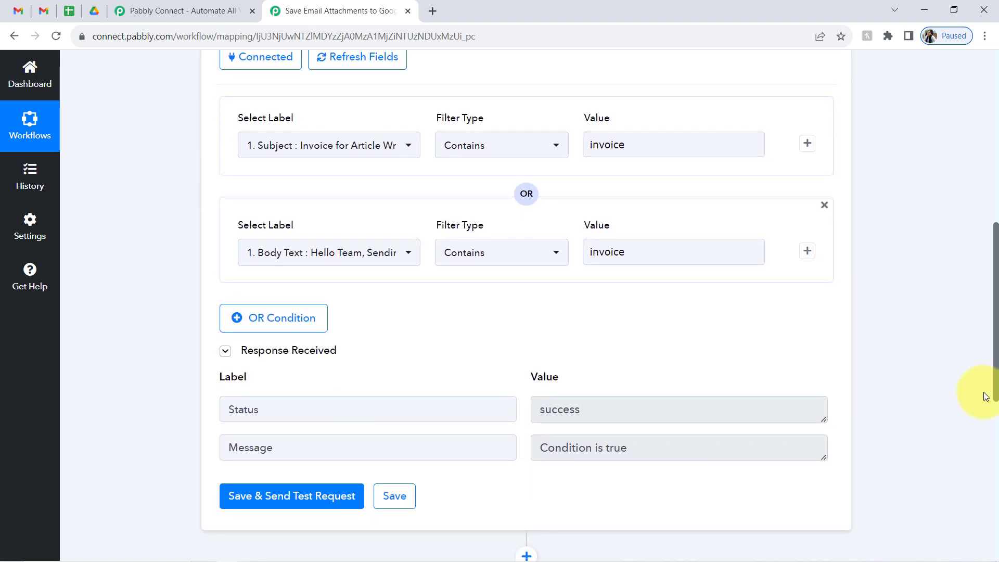
drag(631, 443, 563, 448)
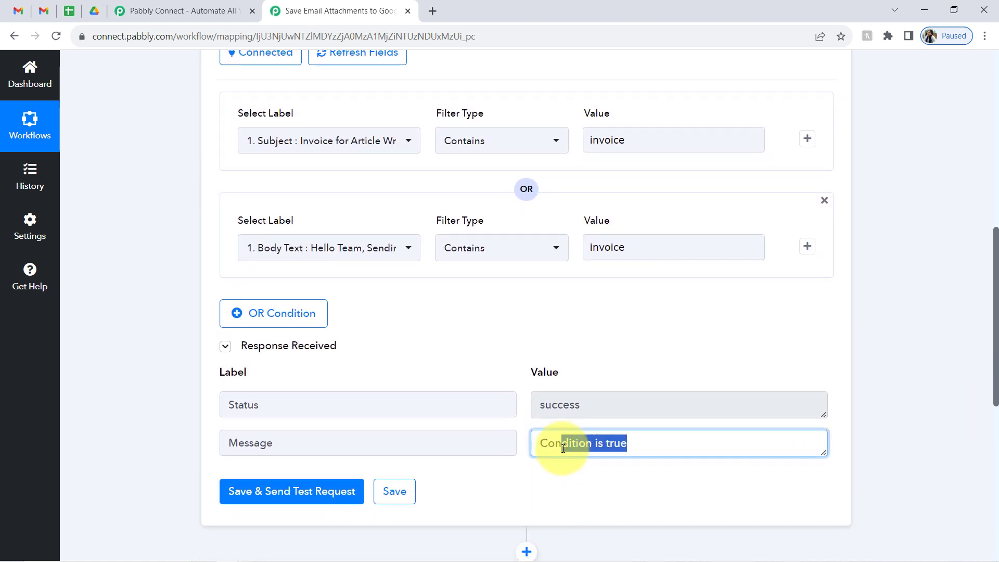
click(564, 449)
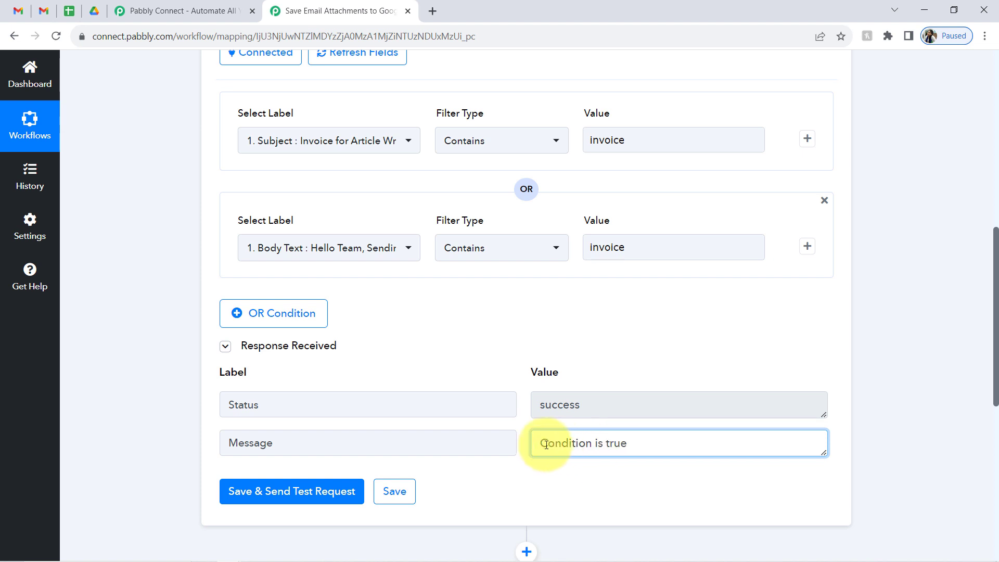
drag(548, 444, 600, 445)
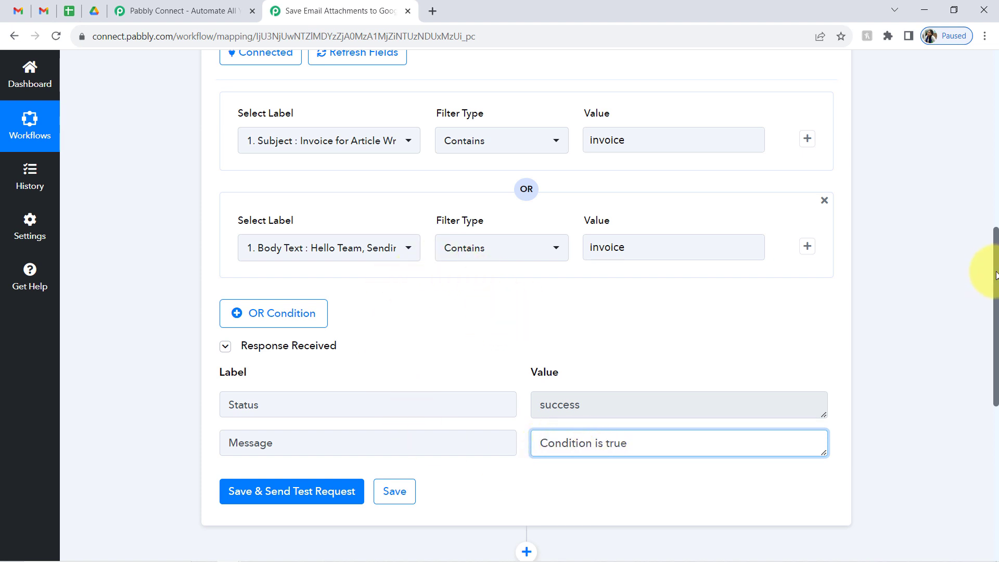
drag(996, 276, 994, 310)
- Type junk text into the Body Text condition's value and resend the test request twice
click(623, 131)
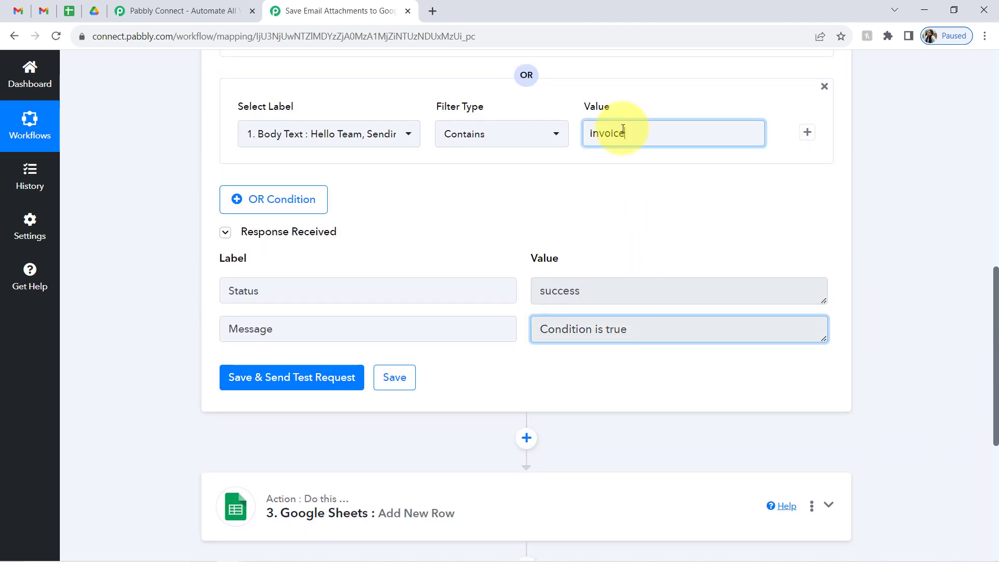
text(sdfsdf)
click(330, 378)
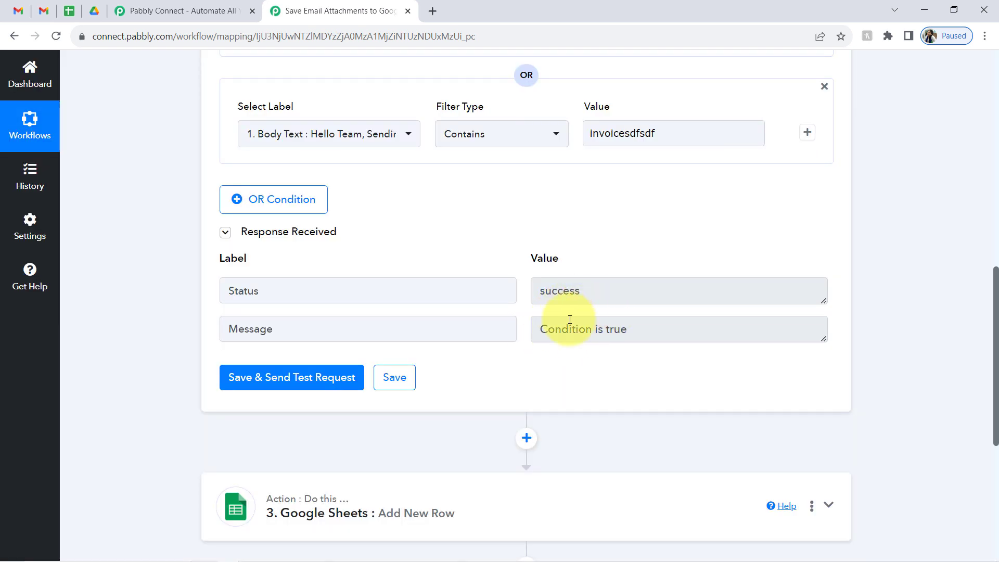
click(604, 134)
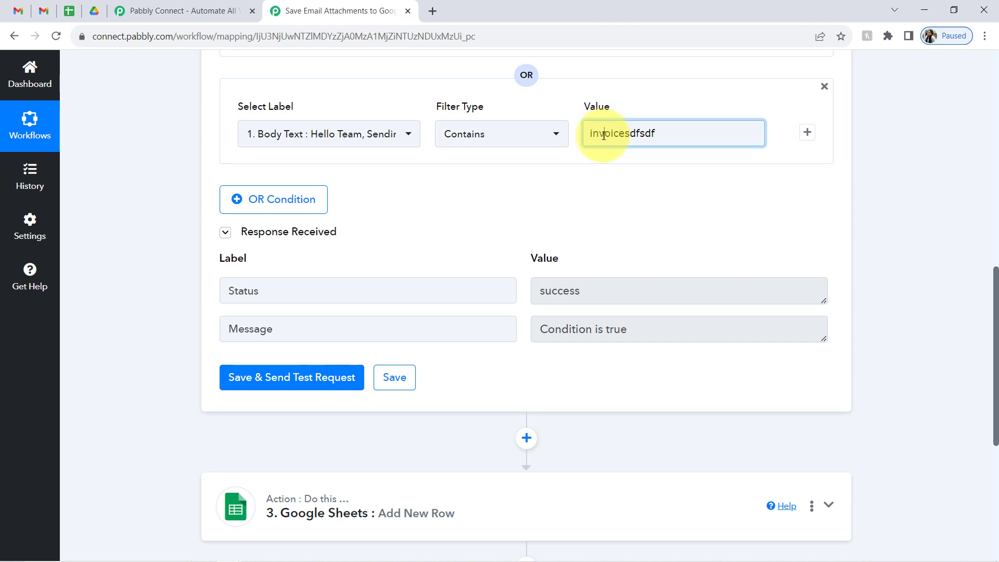
text(sdfsdc)
click(547, 328)
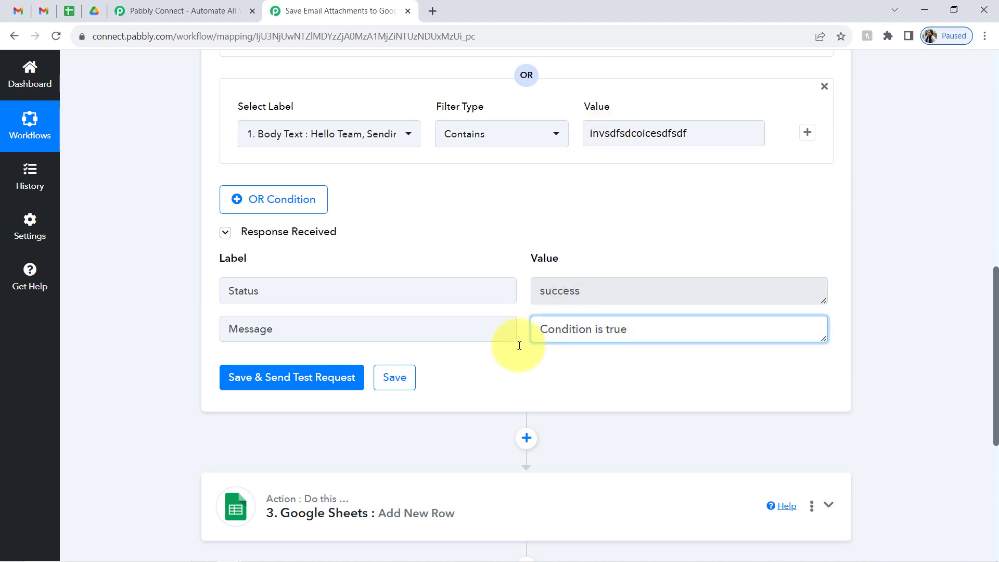
click(350, 379)
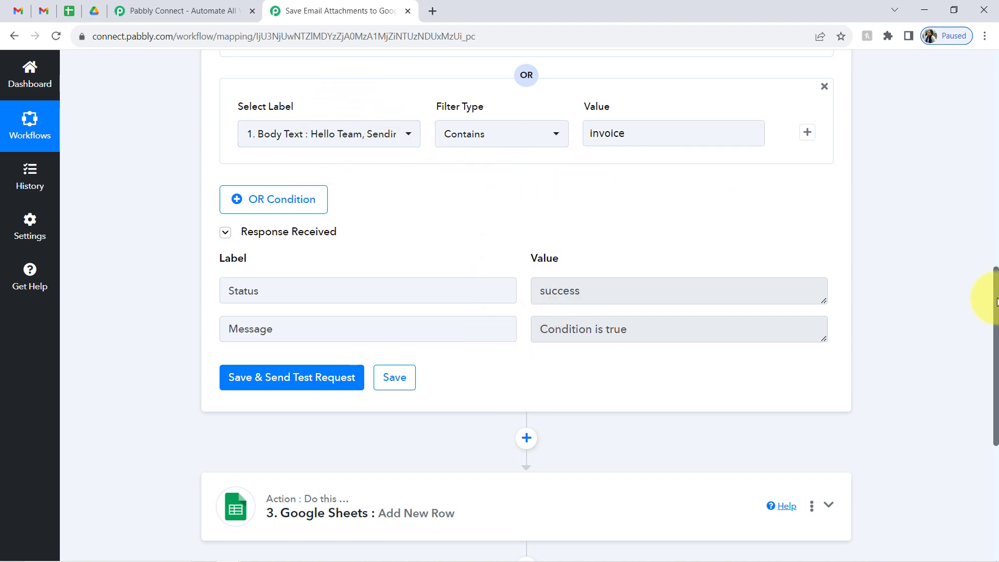
- Alter the Subject condition's value with junk text and resend the test request
scroll(979, 266, up, 3)
click(612, 253)
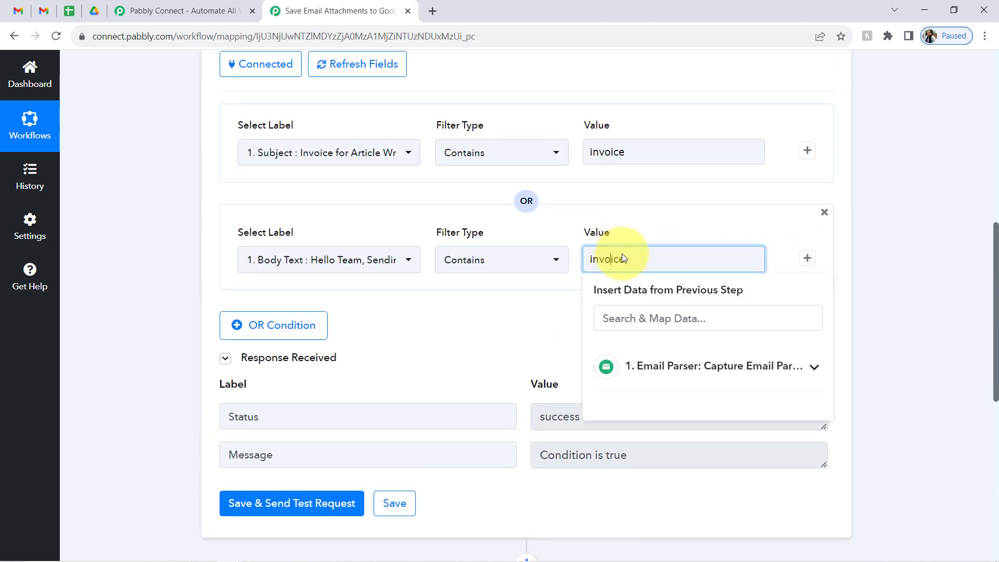
click(611, 152)
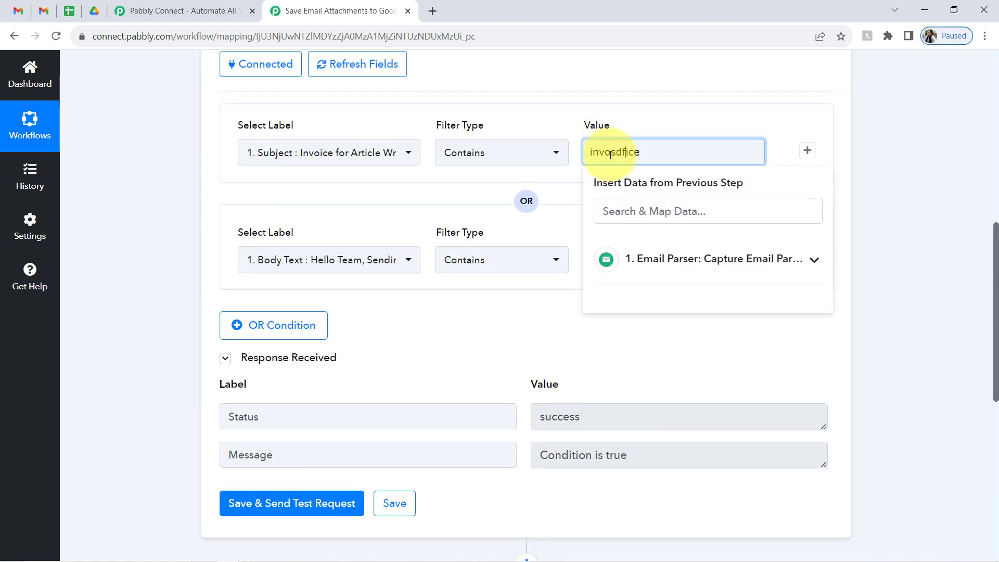
text(sdc)
click(239, 505)
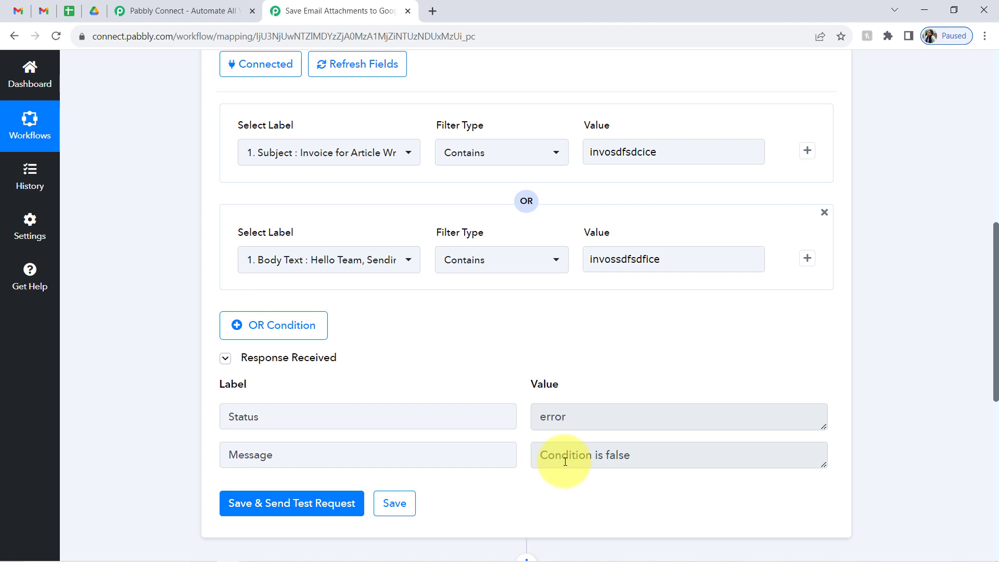
- Check the 'Condition is false' result, then select the misspelled Body Text and Subject values to correct to 'invoice'
drag(624, 456, 598, 454)
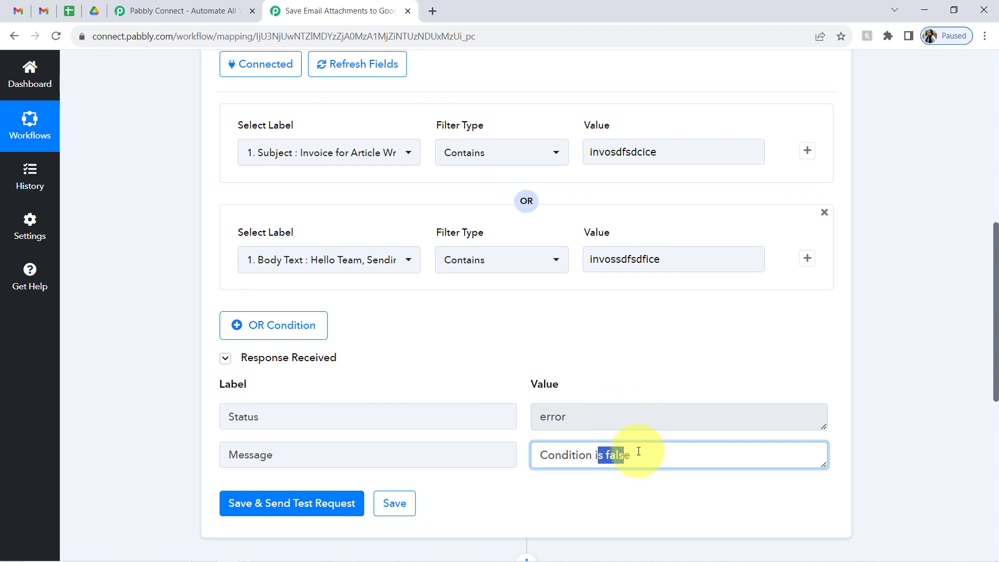
double_click(608, 259)
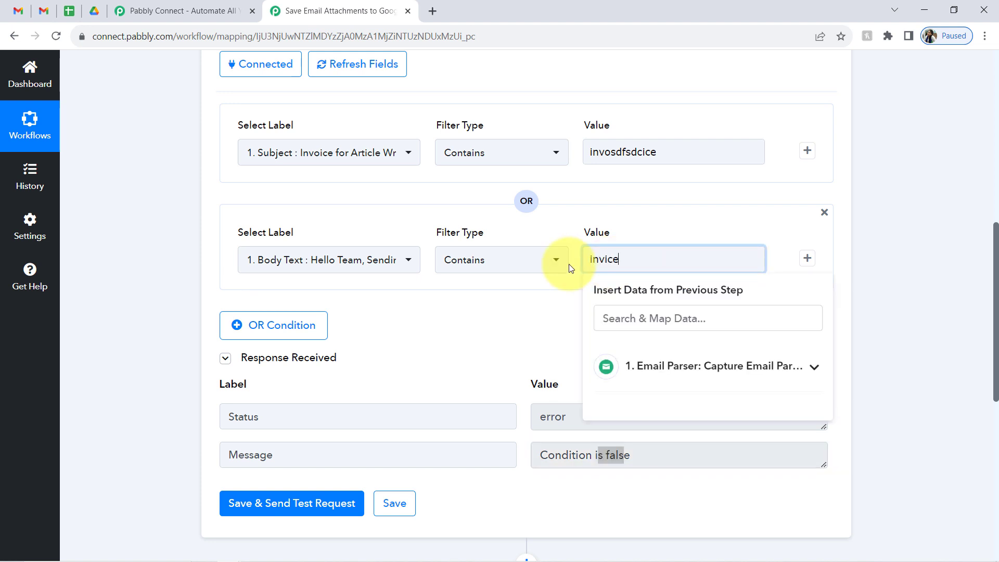
double_click(617, 257)
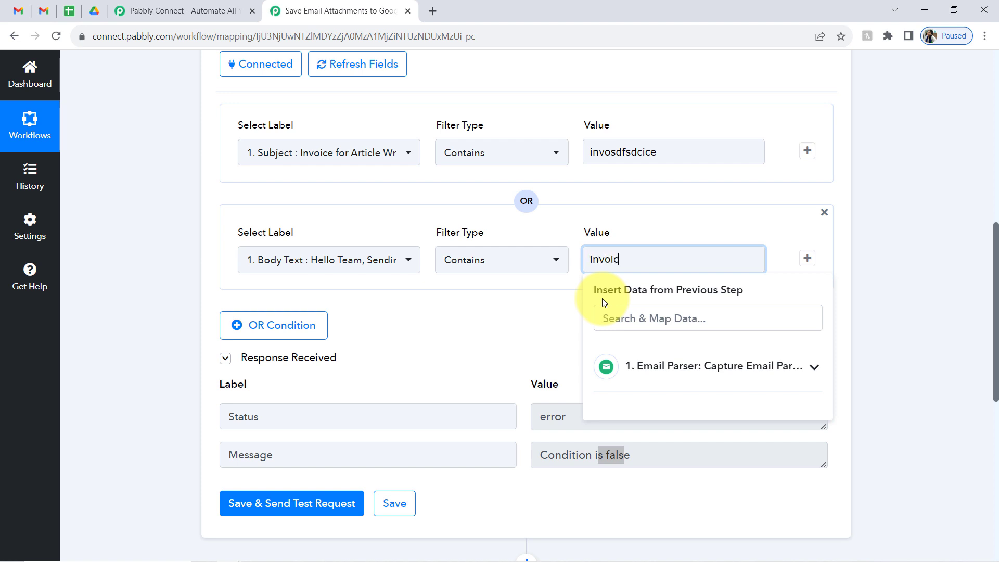
double_click(637, 151)
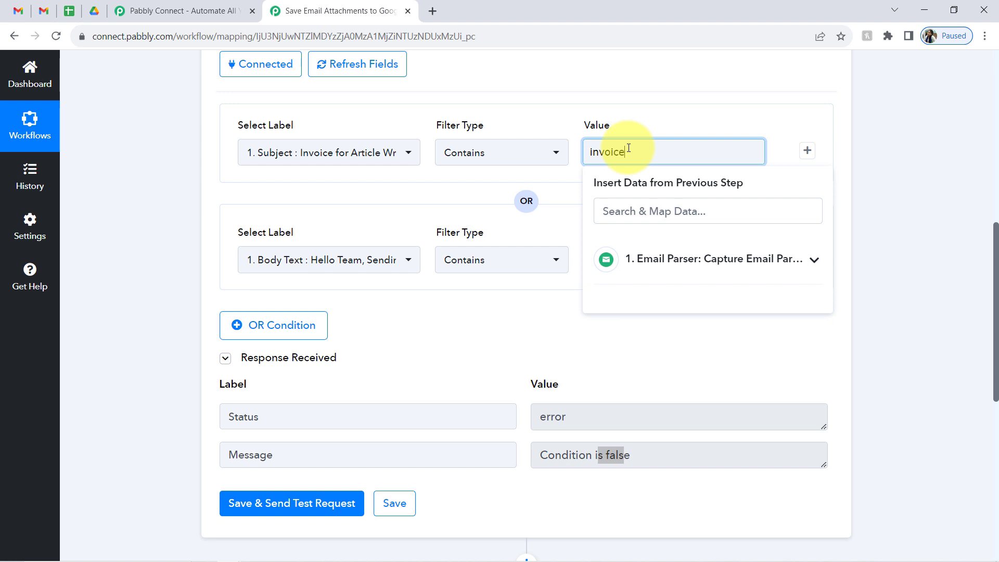
- Add a third OR condition: Subject equal to 'receipt'
click(196, 310)
click(268, 327)
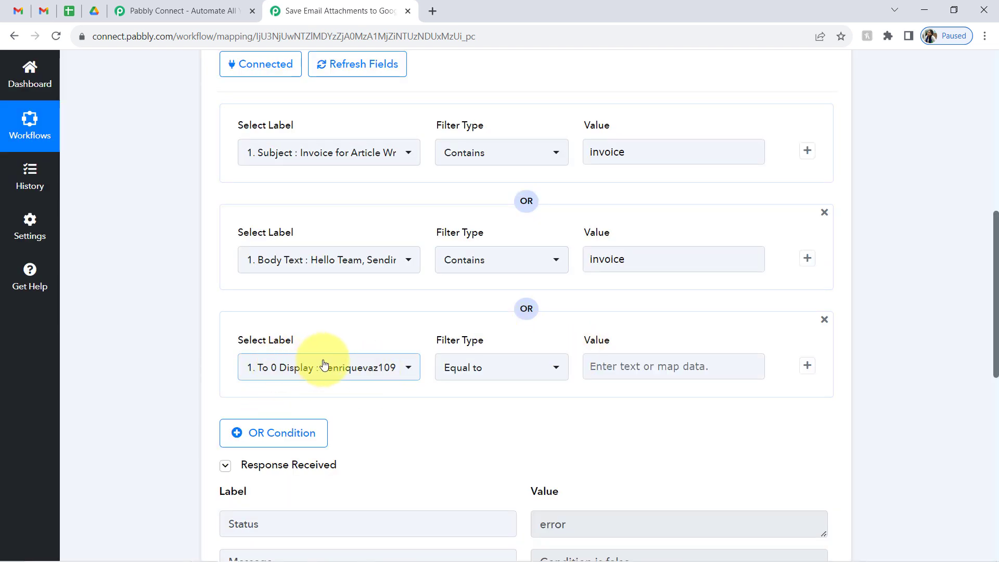
click(330, 378)
text(s)
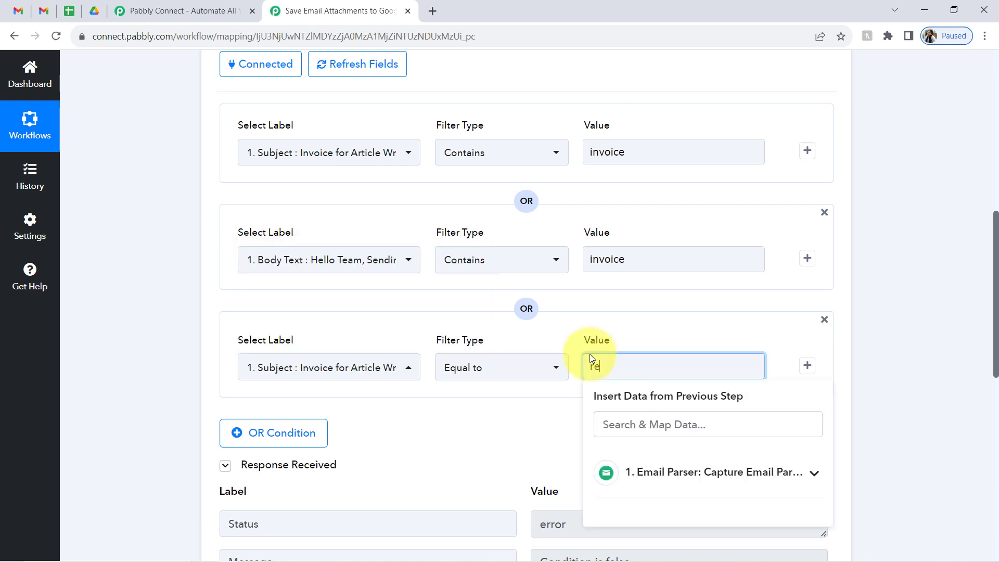
text(ipt)
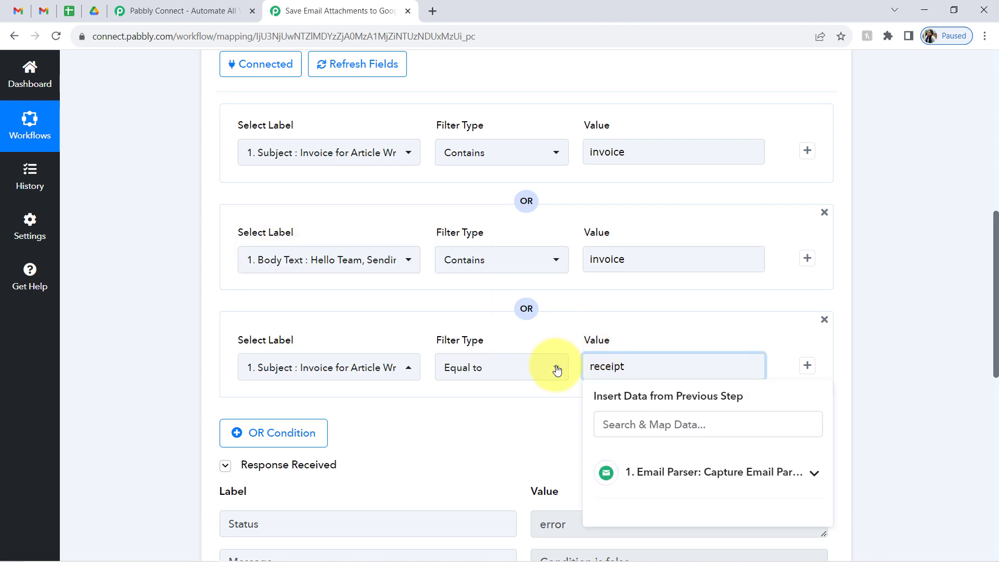
click(551, 403)
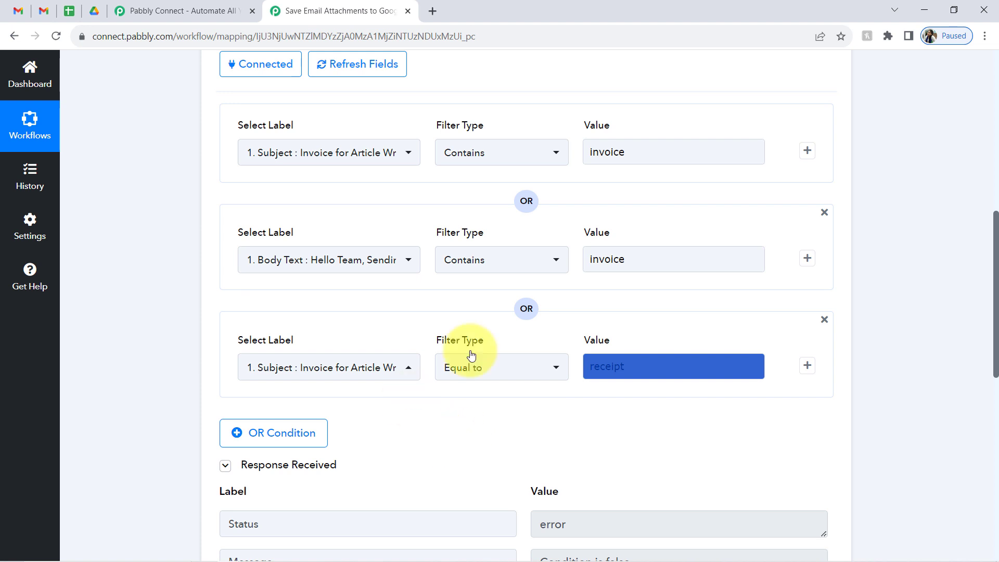
click(602, 327)
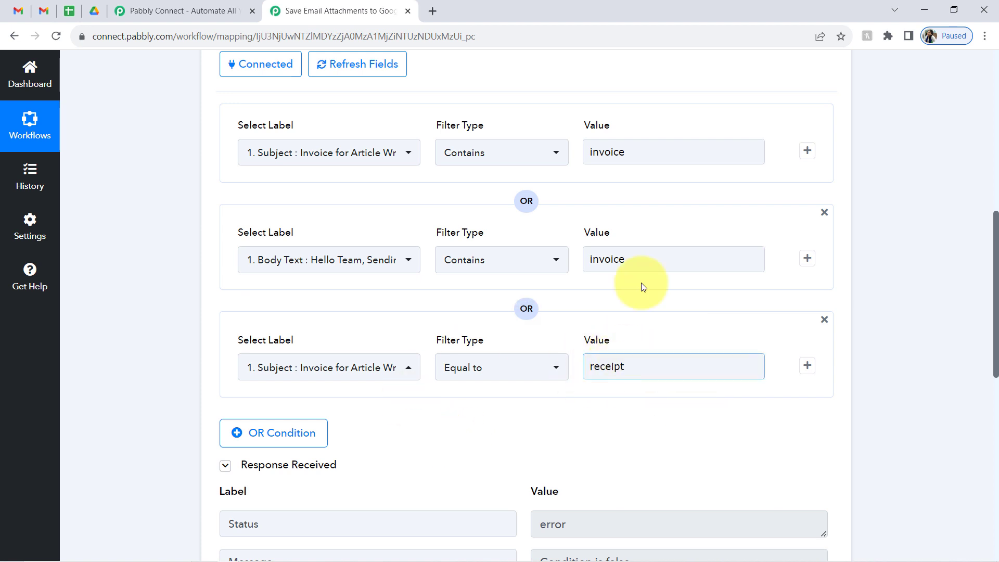
- Save the filter and retest, getting success with 'Condition is true'
click(589, 151)
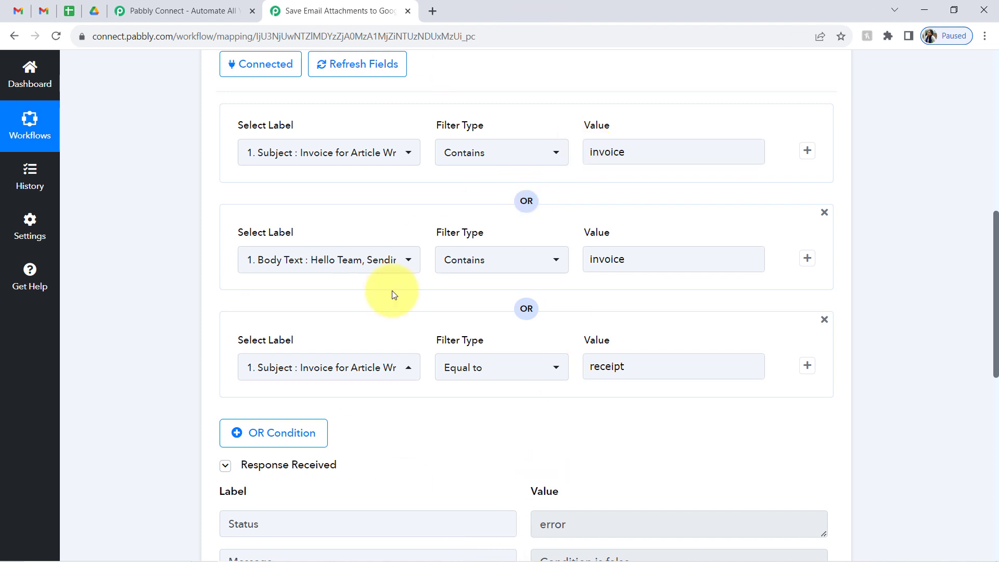
click(621, 129)
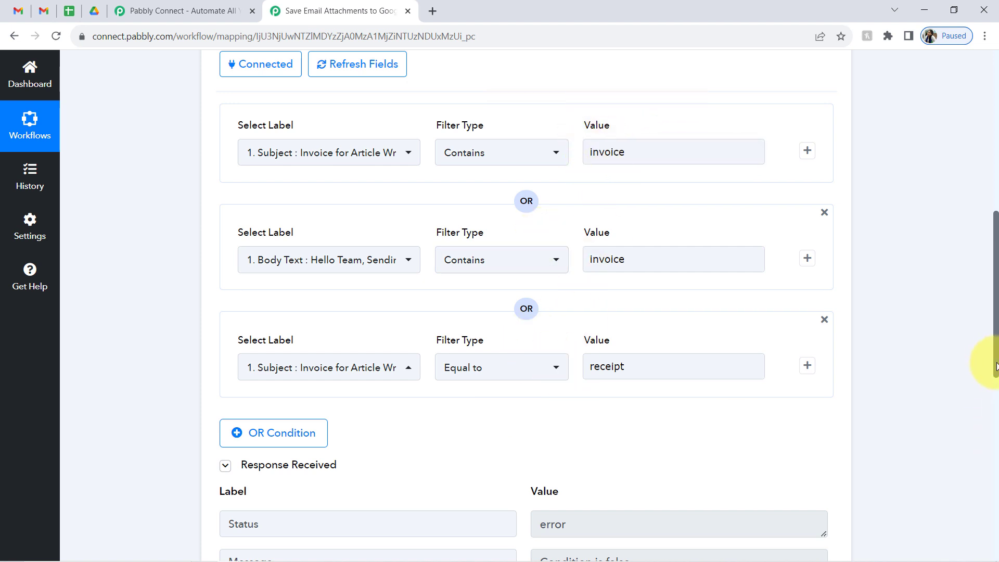
drag(997, 366, 994, 463)
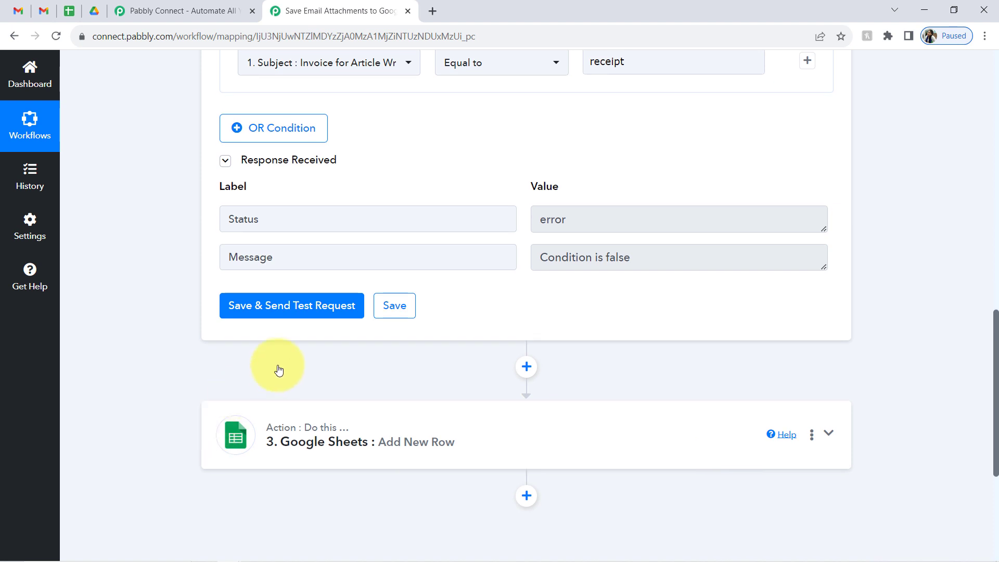
click(259, 309)
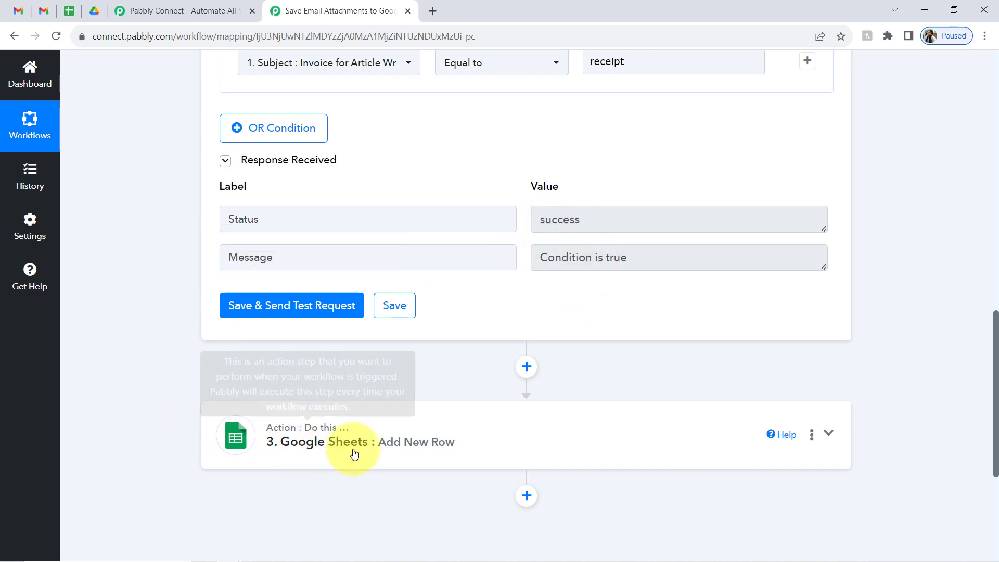
drag(997, 328, 995, 398)
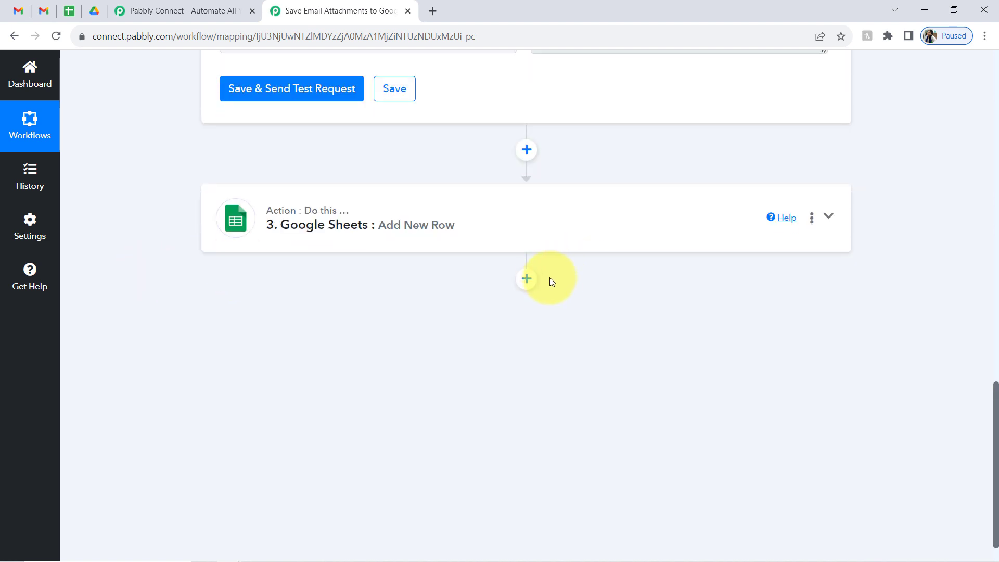
- Add a Google Drive step after Google Sheets using the Upload a File action event
click(526, 279)
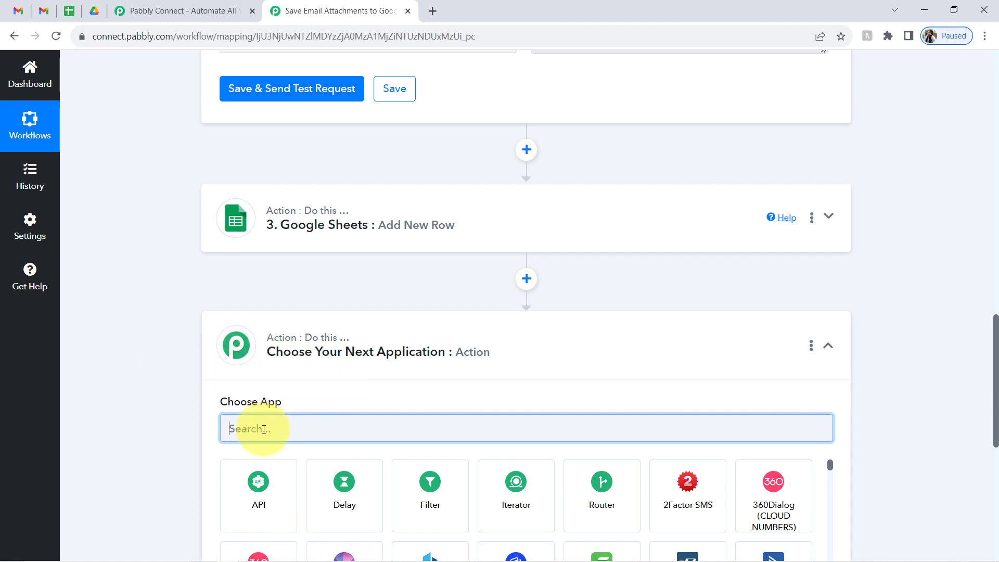
text(drive)
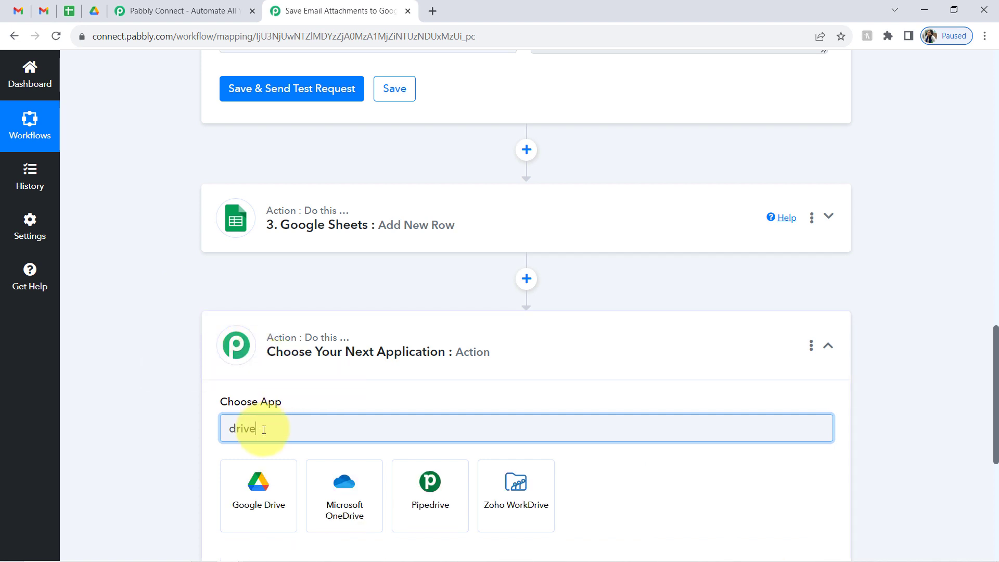
click(253, 495)
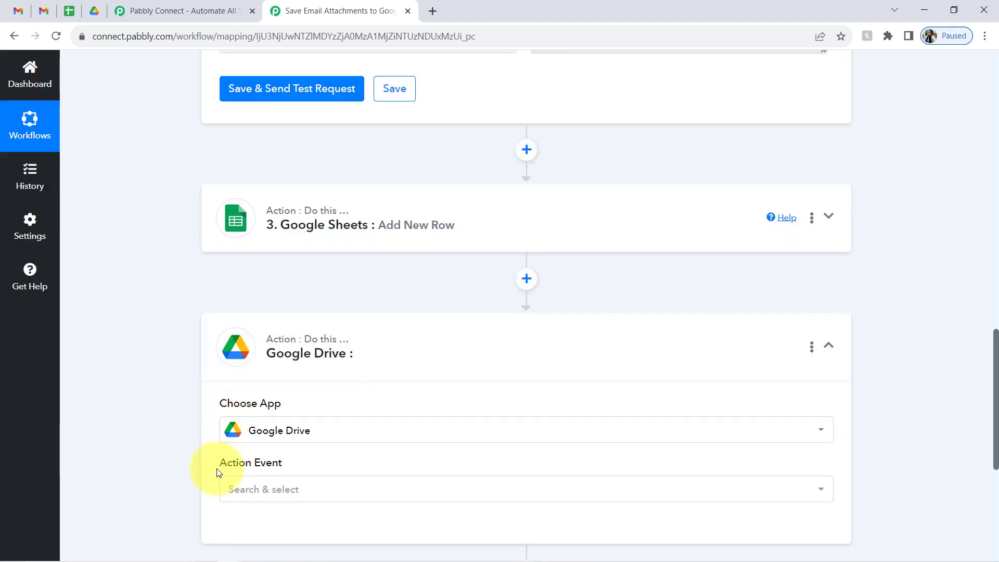
click(224, 489)
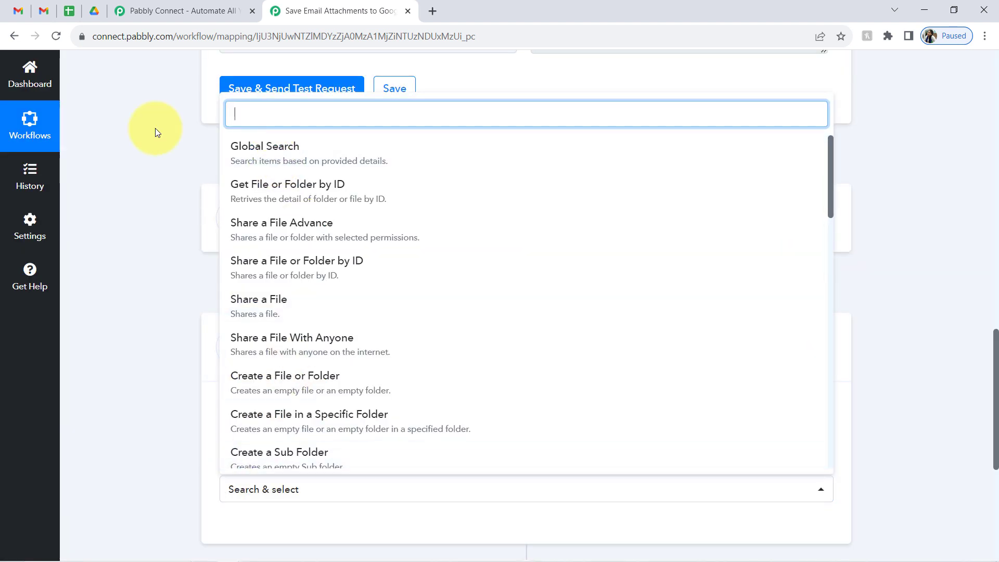
text(uol)
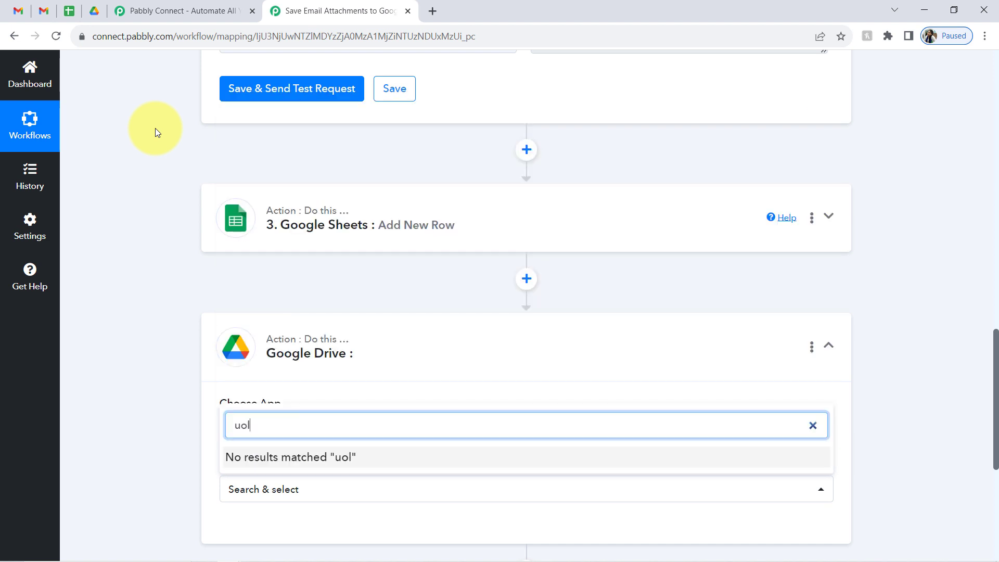
key(BackSpace)
key(BackSpace)
text(pl)
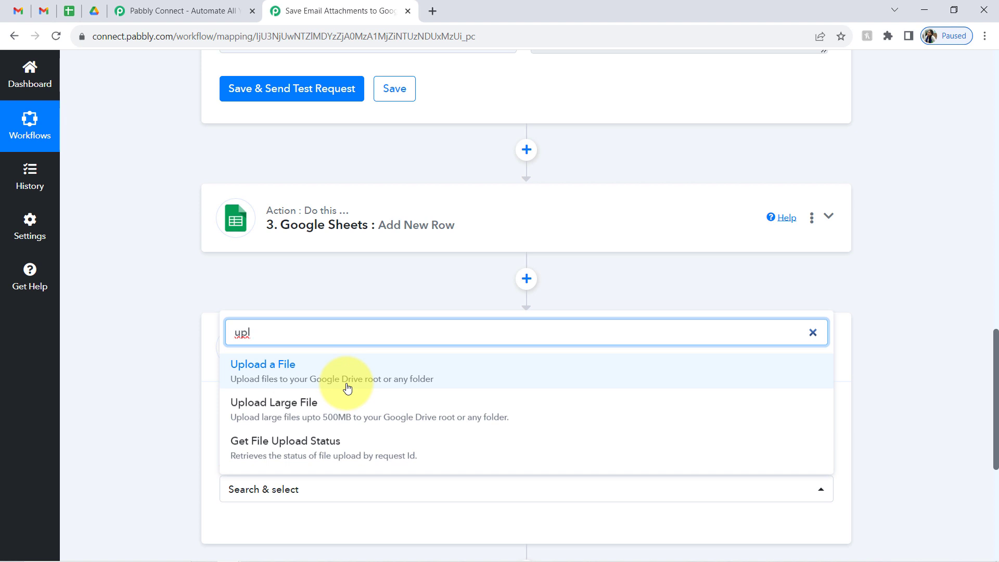
click(390, 382)
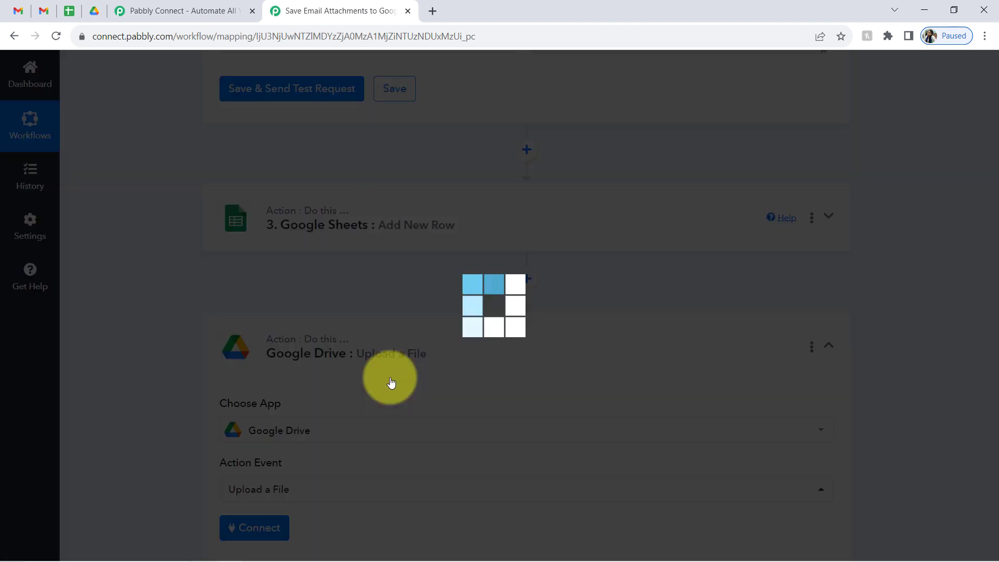
scroll(982, 411, down, 4)
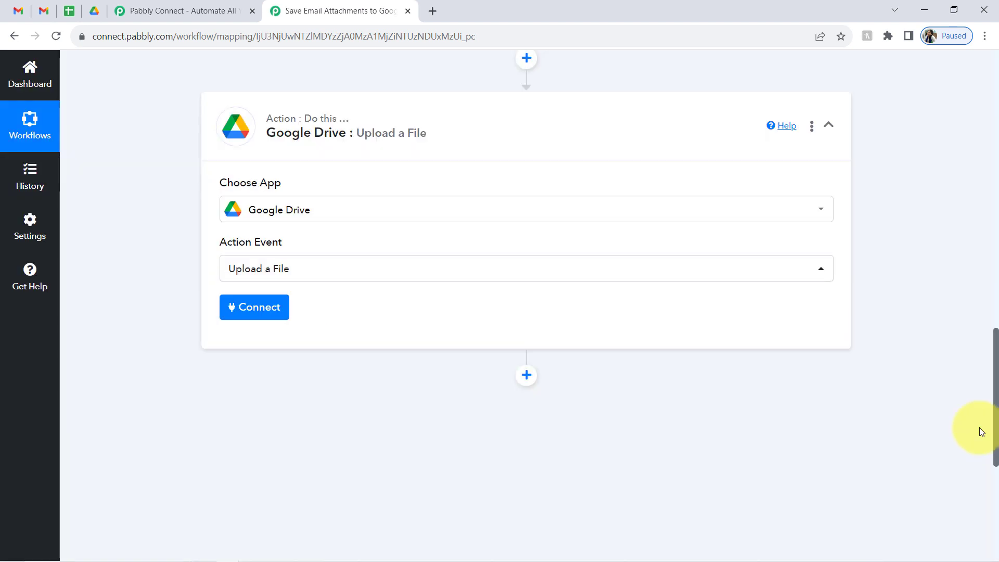
- Authorize a new Google Drive connection through Sign in with Google and confirm the success message
click(276, 301)
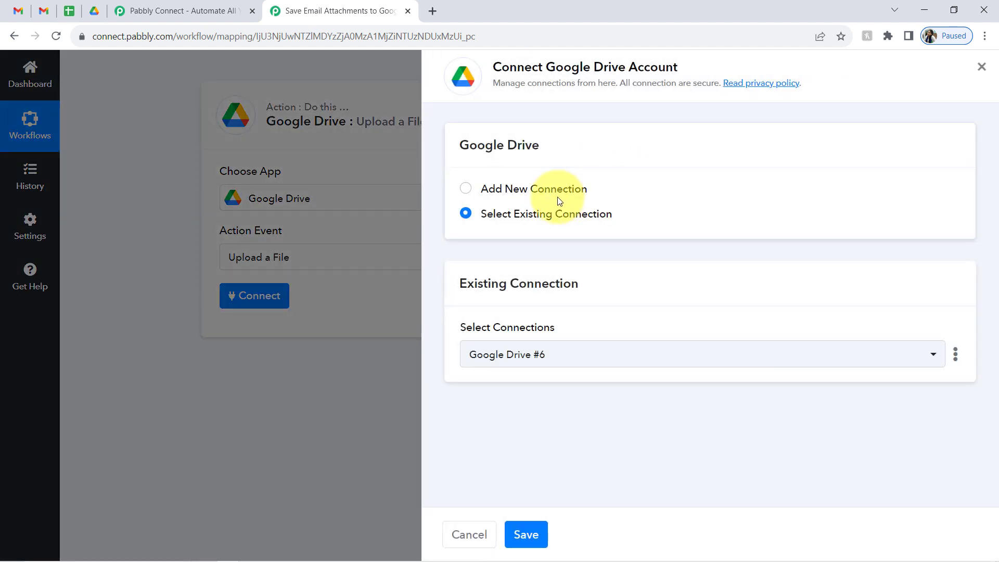
click(544, 190)
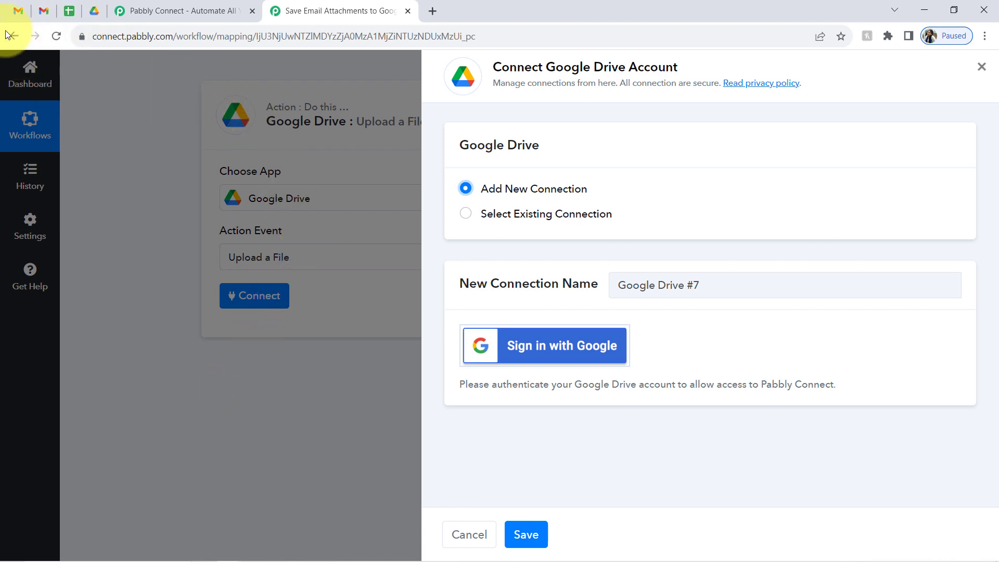
click(528, 215)
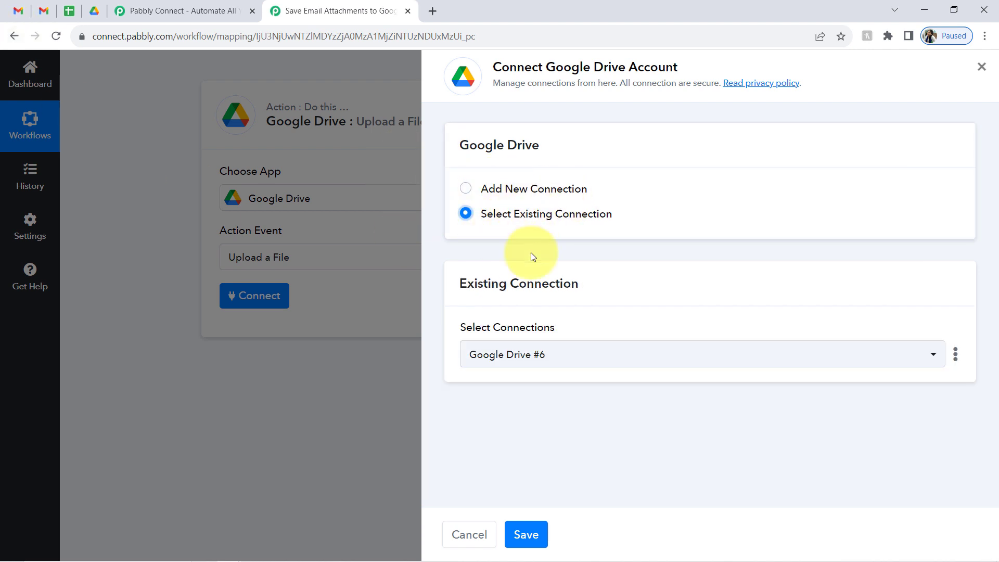
click(508, 191)
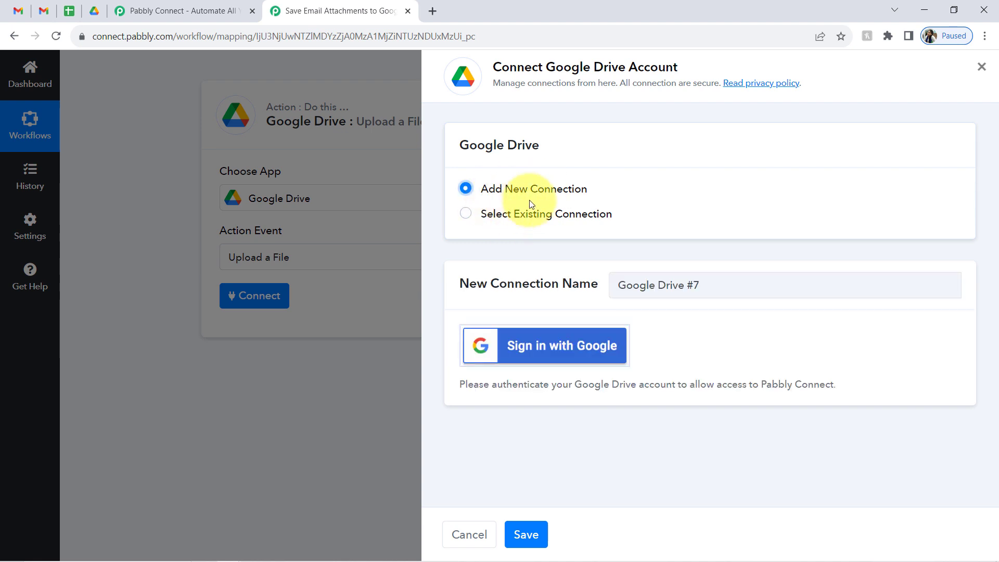
click(524, 337)
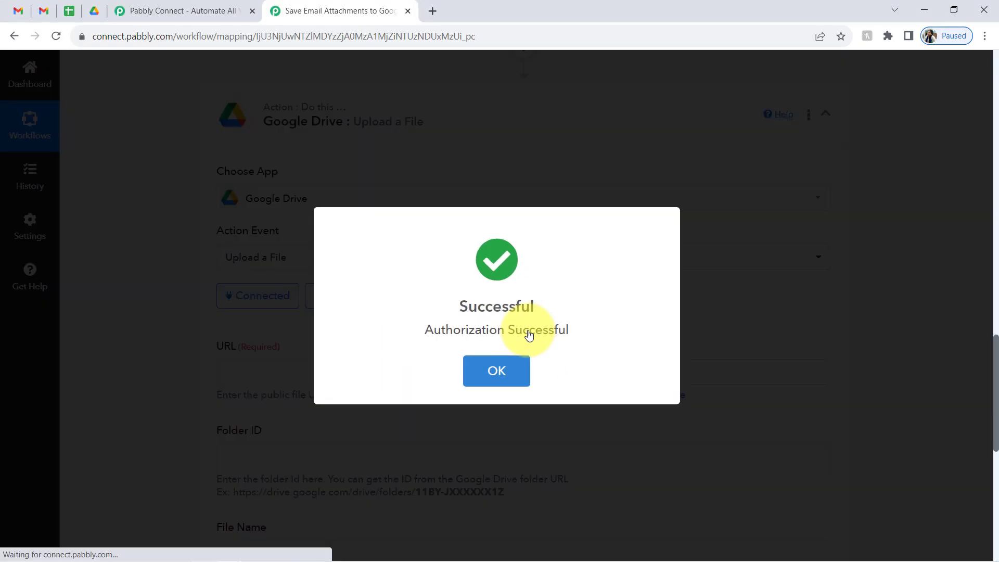
click(511, 357)
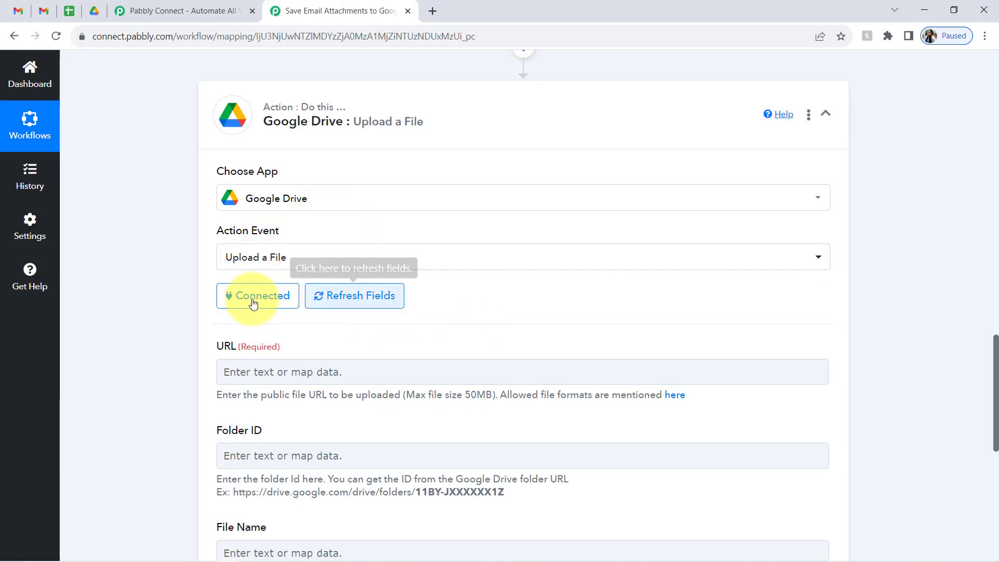
- Map the URL field to Email Parser's 1. Attachment Links 0, the Invoice--001.pdf link
drag(997, 353, 998, 371)
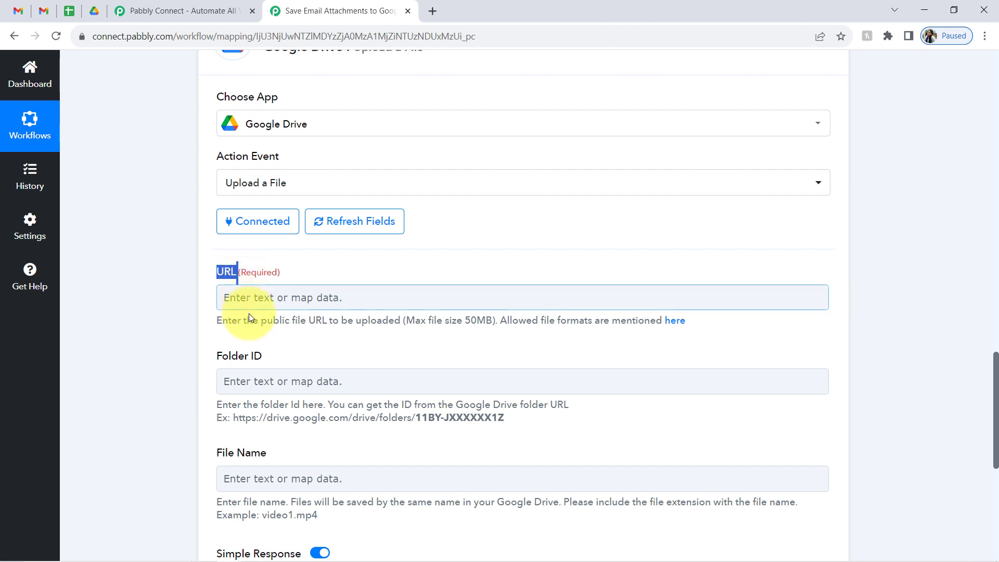
drag(272, 323, 338, 320)
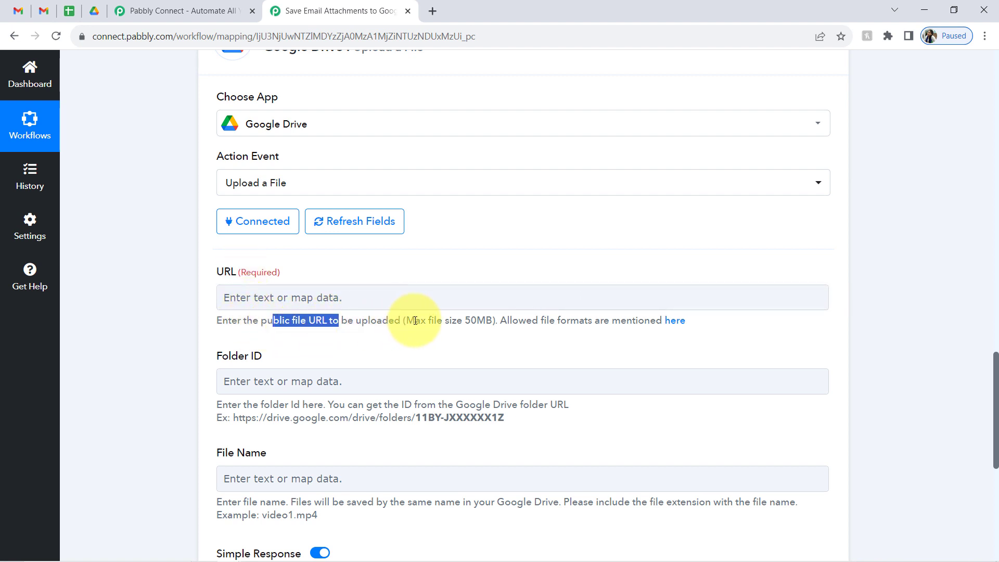
drag(415, 321, 612, 321)
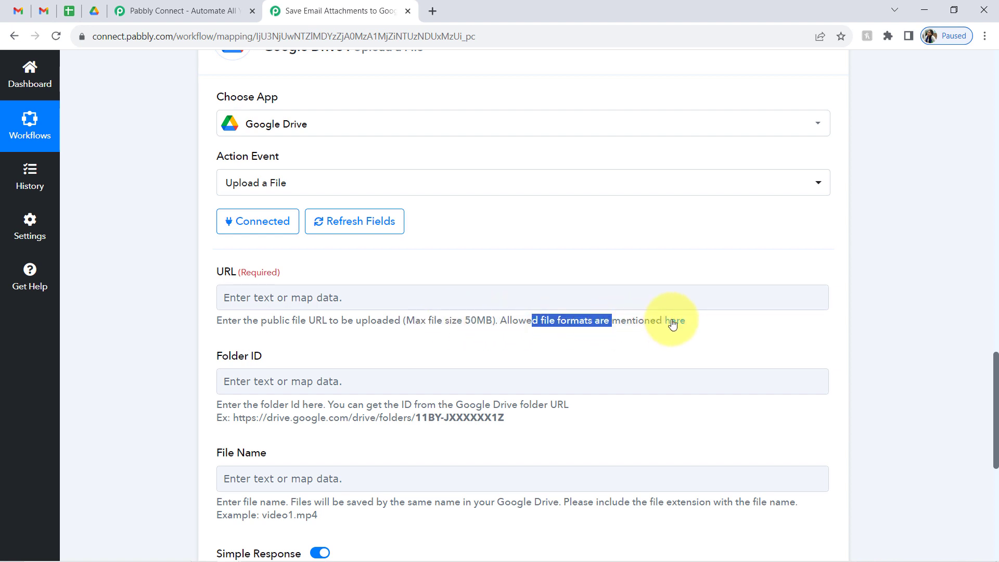
click(235, 298)
text(att)
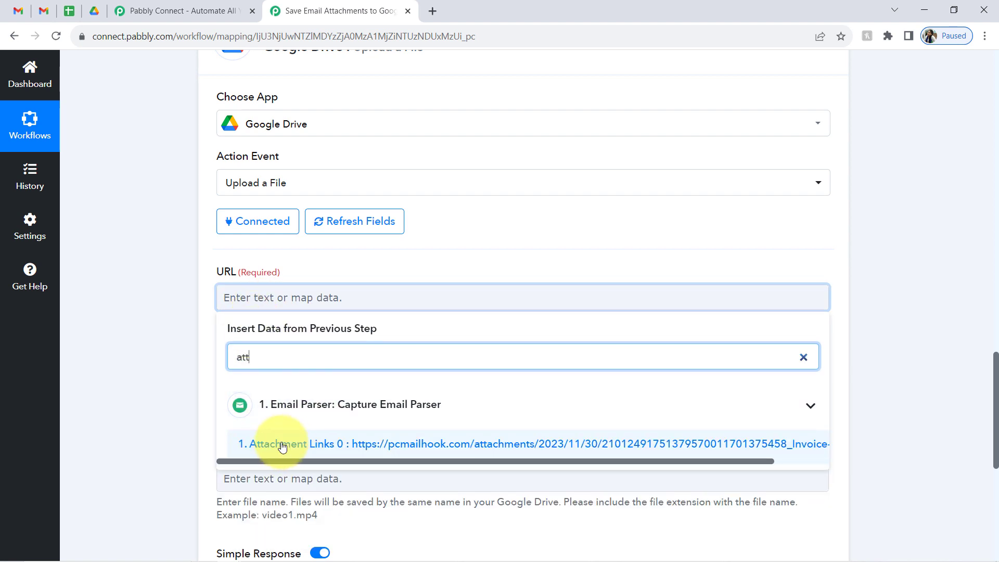
click(252, 444)
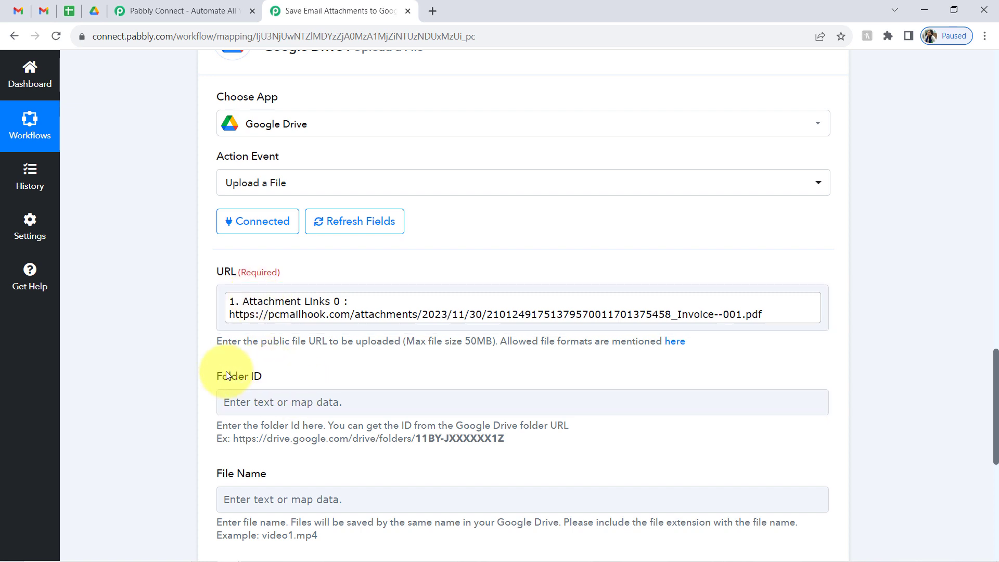
- Review the Folder ID field's help on where the folder ID comes from, then go to Google Drive
drag(229, 376, 293, 379)
drag(270, 426, 314, 427)
drag(405, 430, 566, 426)
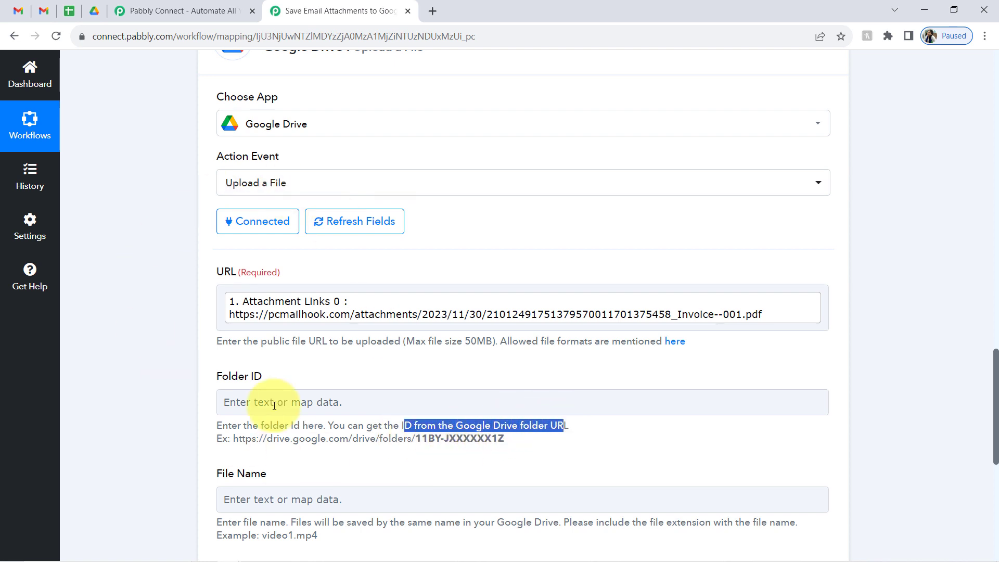
click(91, 6)
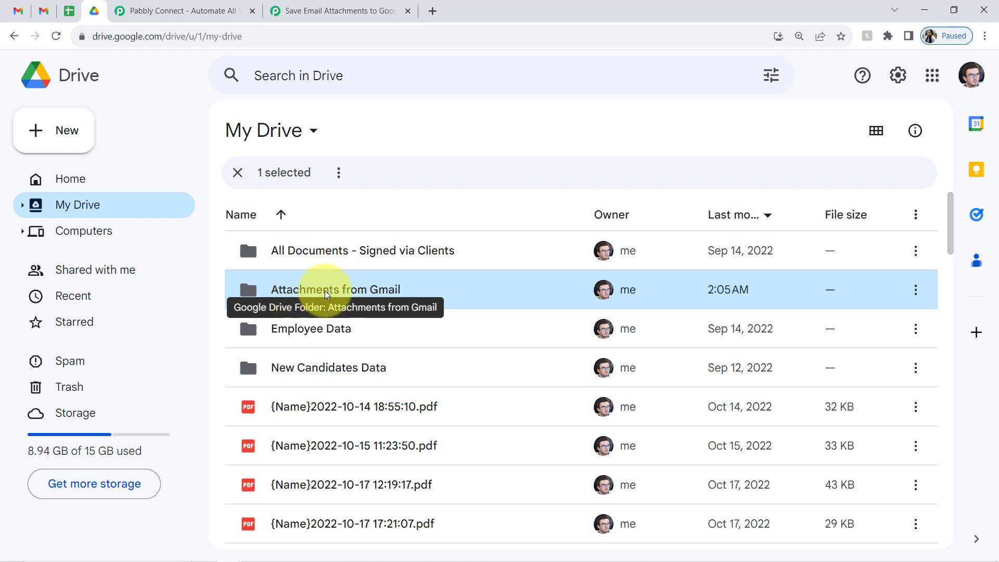
- Open the 'Attachments from Gmail' folder in Drive and copy its folder ID from the address bar
double_click(312, 290)
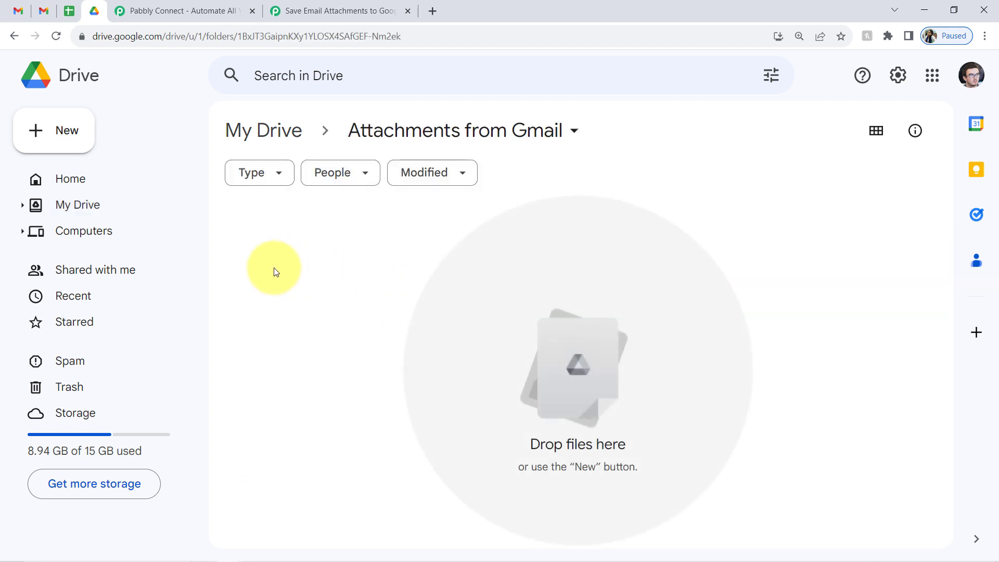
drag(401, 35, 240, 51)
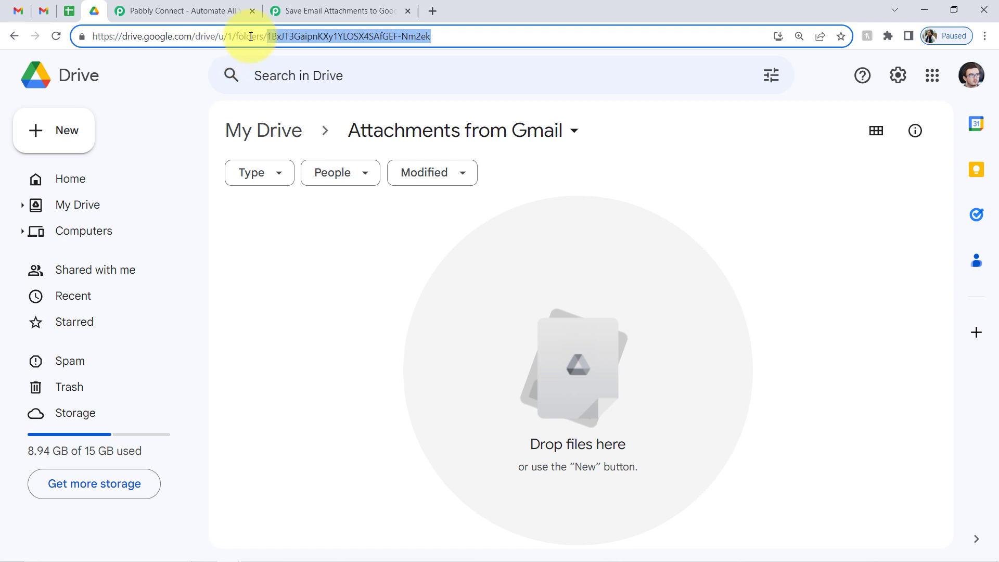
right_click(291, 34)
click(324, 93)
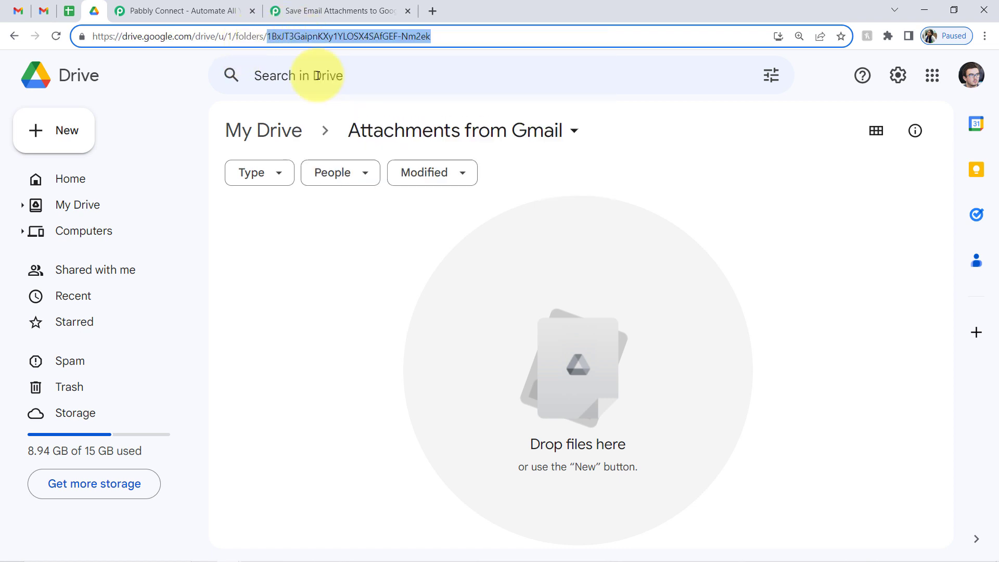
click(313, 6)
click(260, 401)
right_click(256, 401)
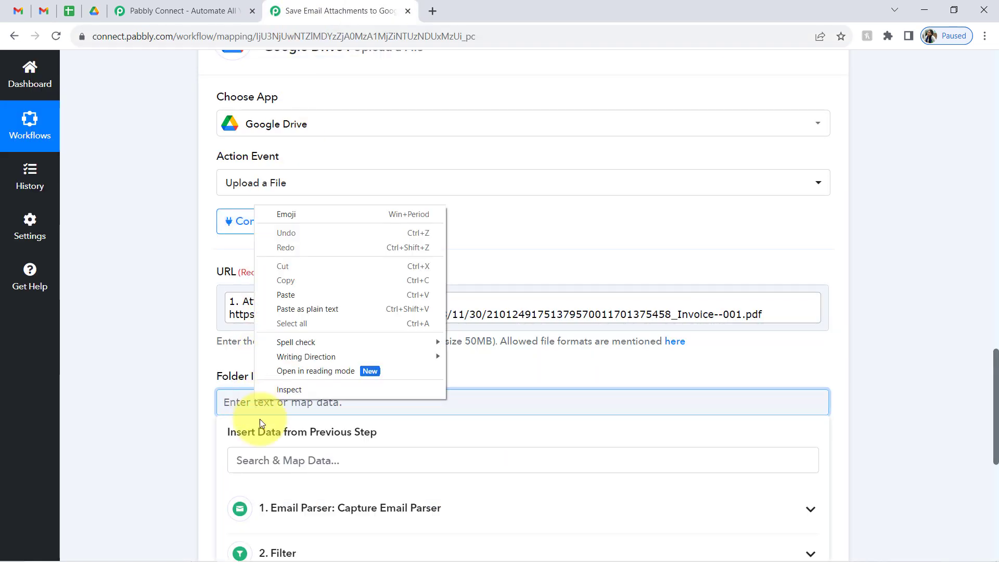
click(289, 295)
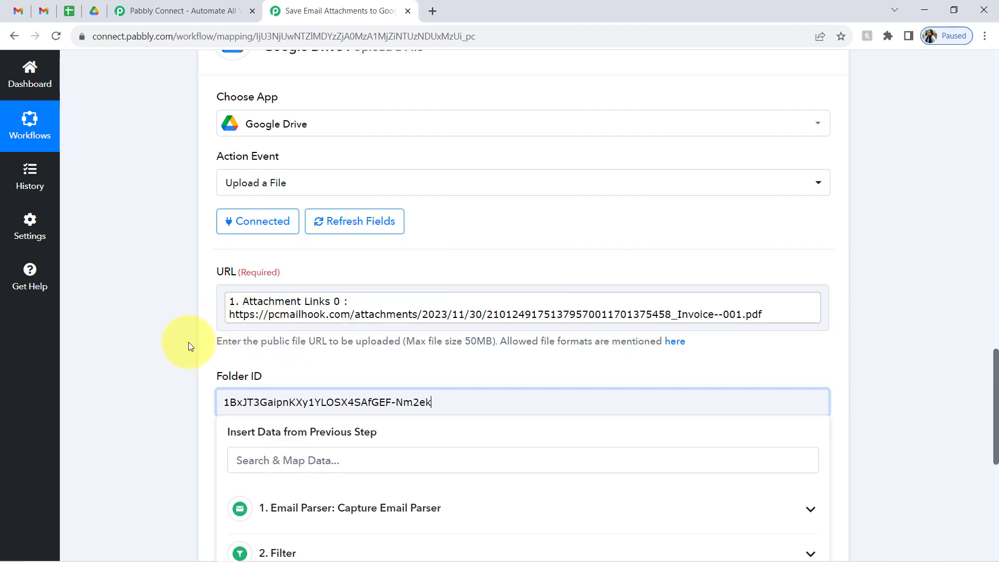
click(188, 342)
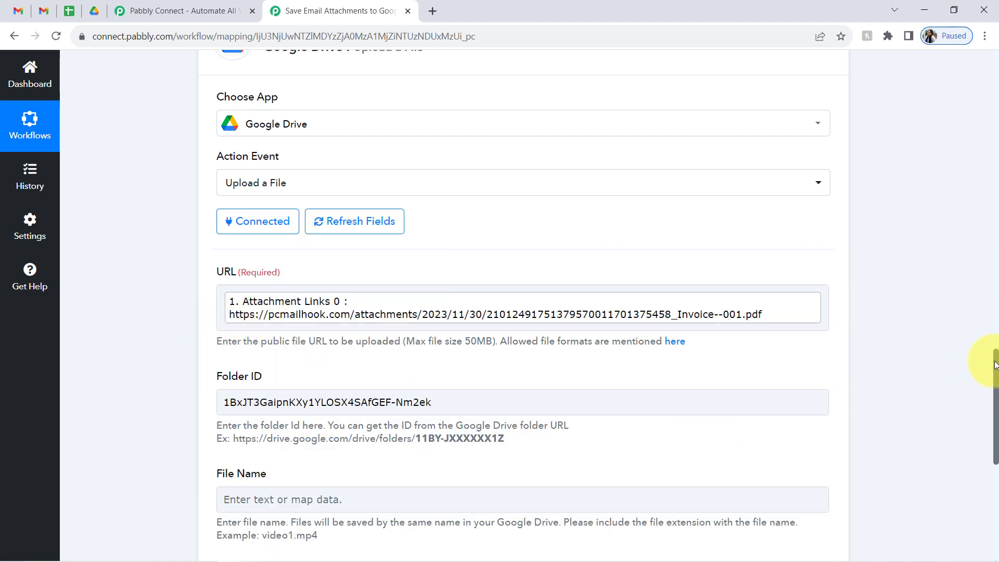
drag(996, 364, 996, 406)
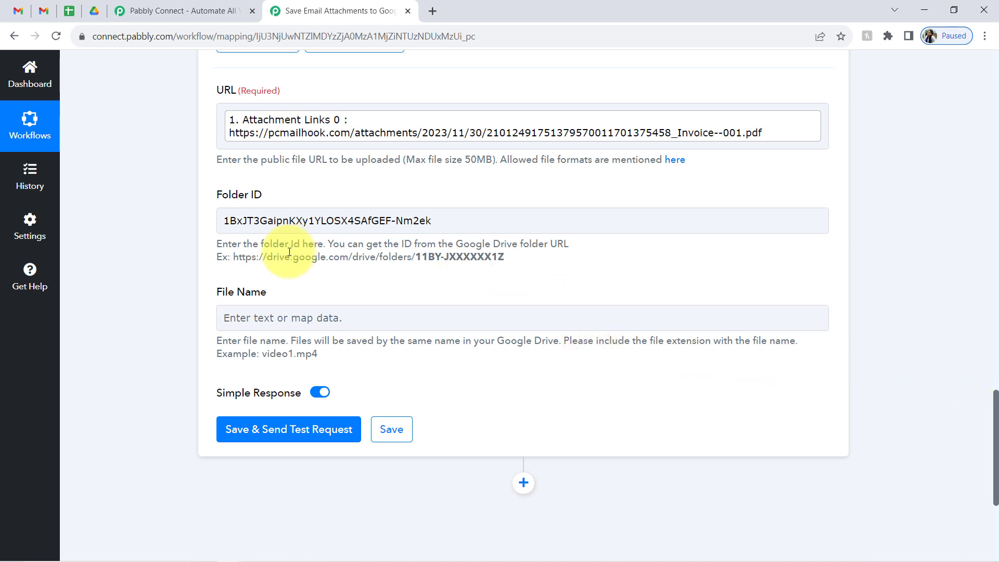
click(250, 224)
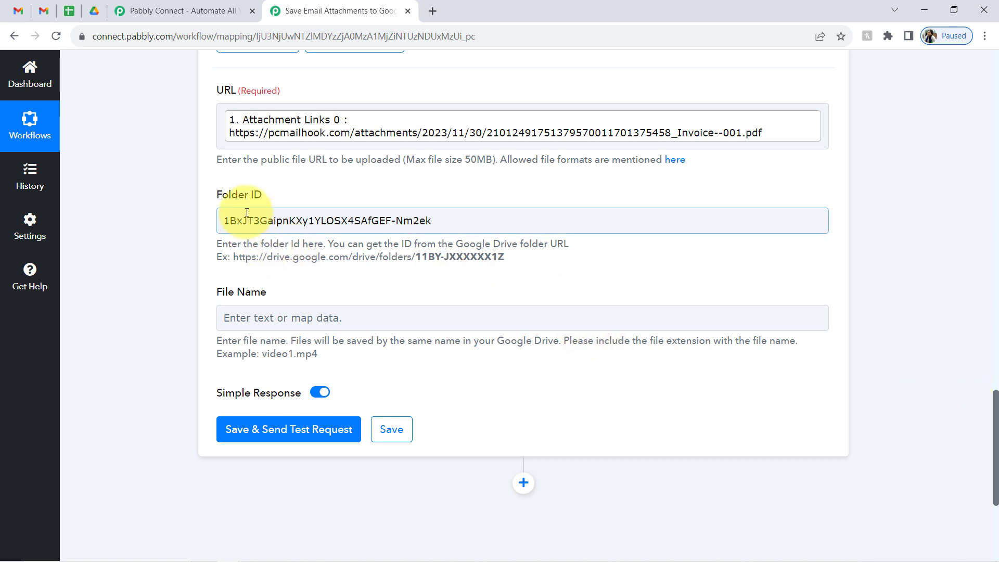
drag(260, 221, 379, 229)
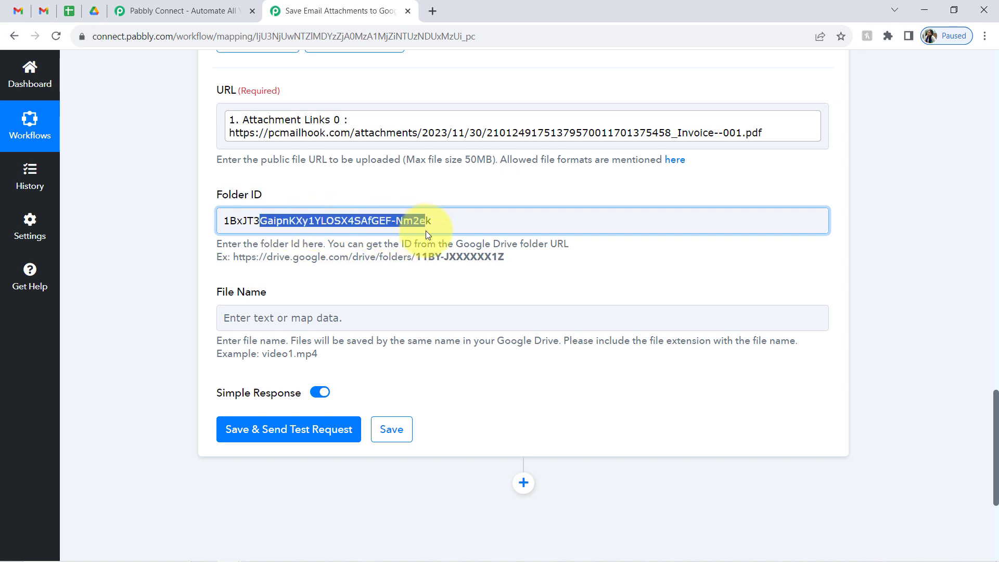
click(195, 323)
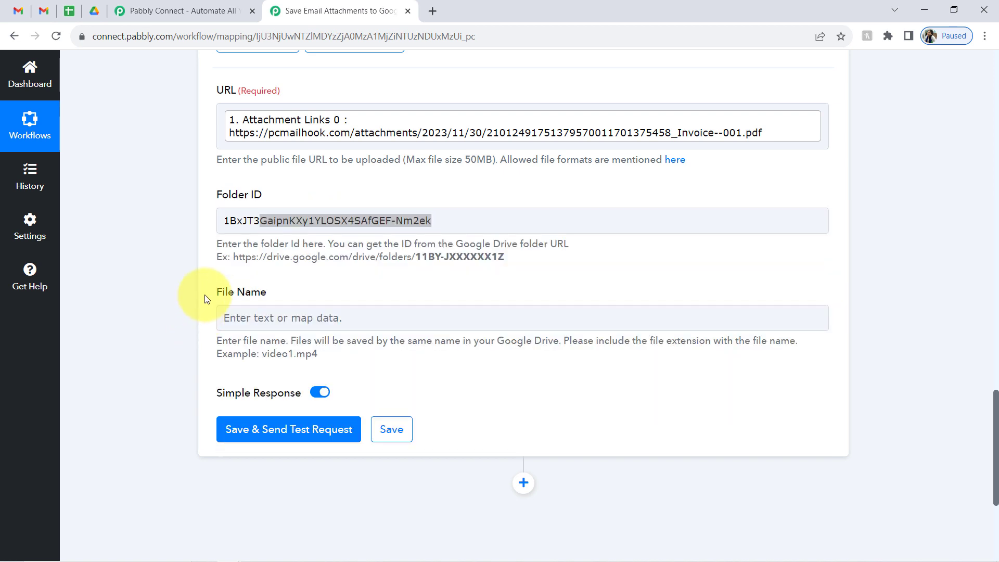
drag(218, 294, 267, 301)
click(260, 325)
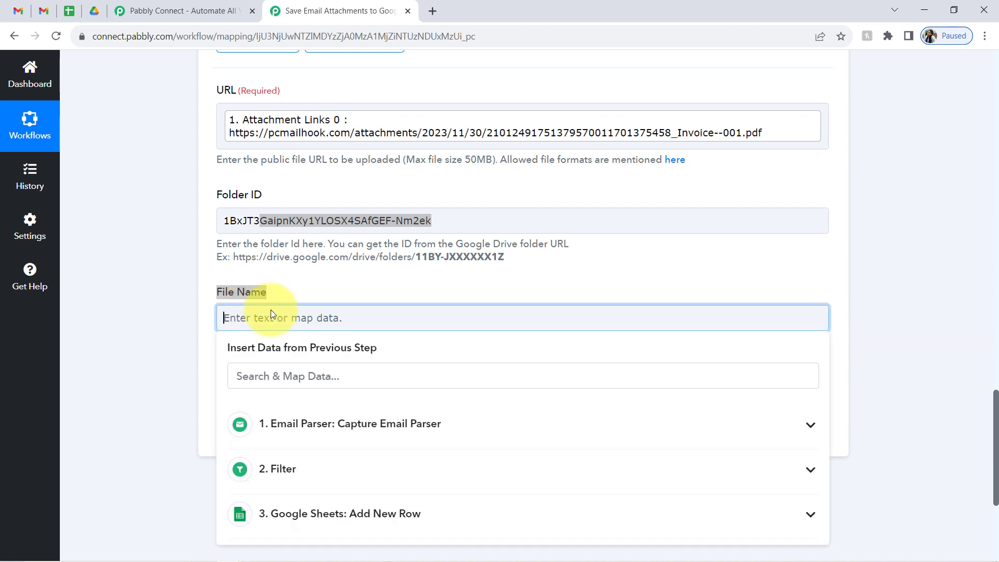
- Set File Name to sender name - Subject with a .pdf extension, then save and test
click(275, 376)
text(sun)
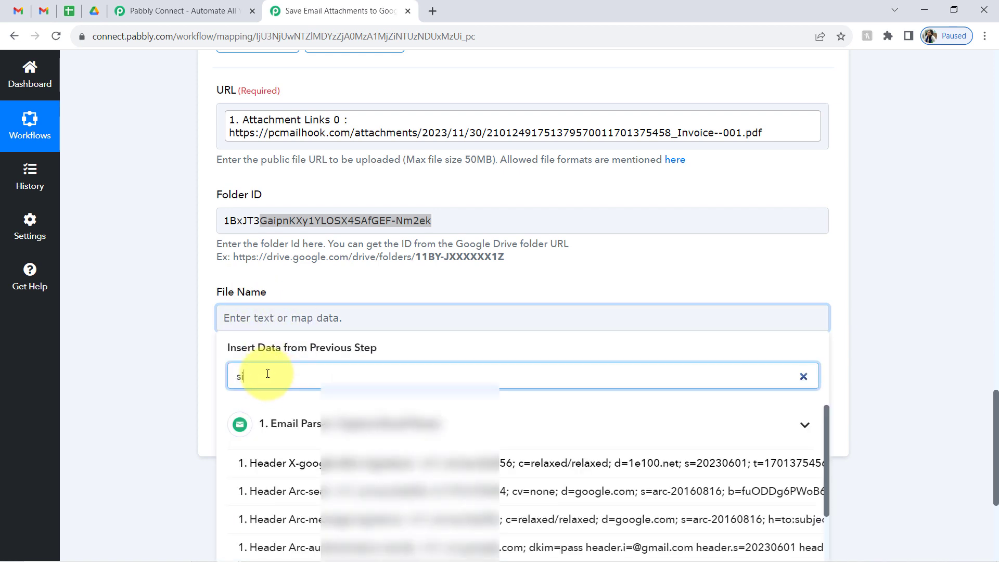
key(BackSpace)
key(BackSpace)
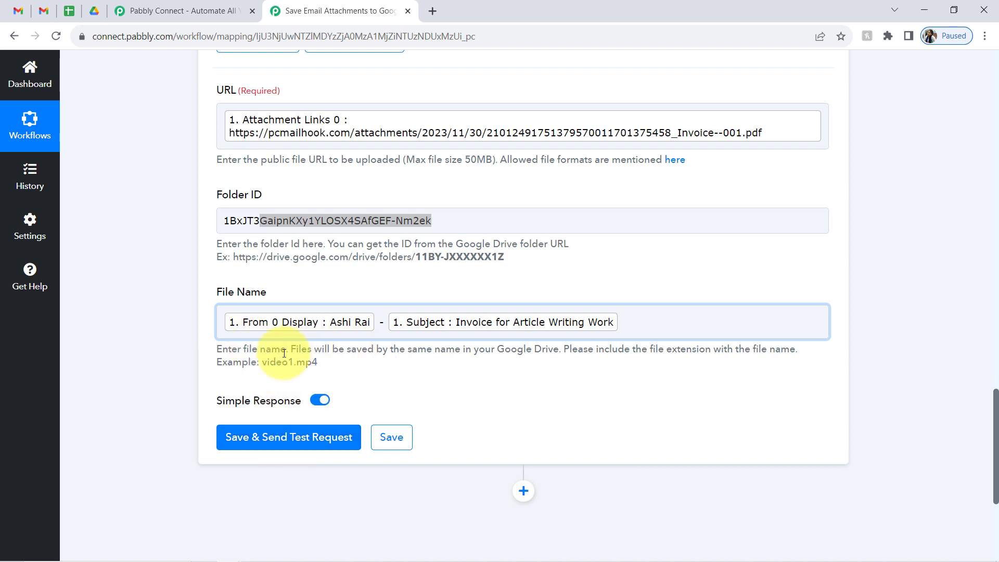
drag(270, 350, 362, 355)
click(195, 355)
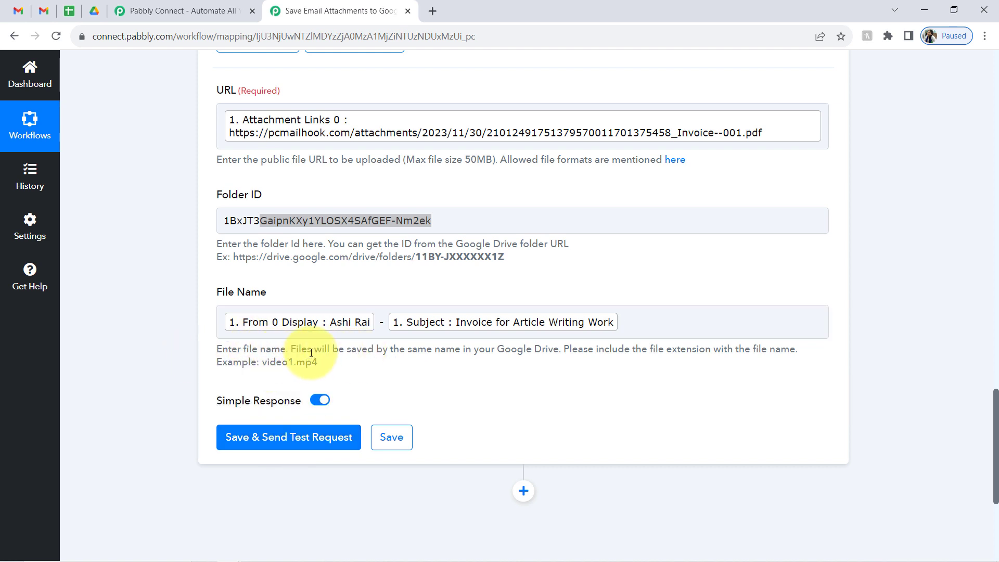
drag(332, 350, 552, 357)
drag(612, 352, 743, 360)
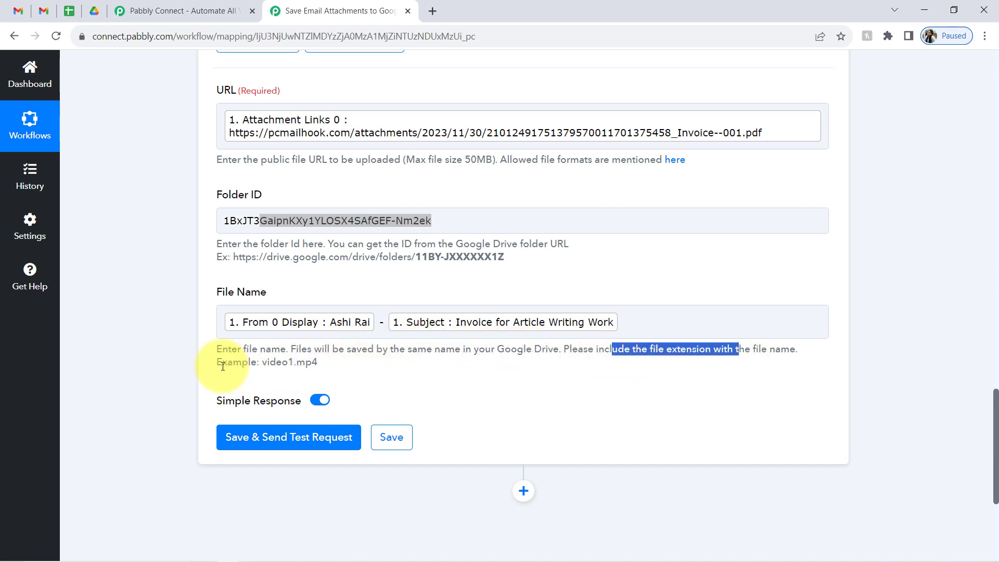
drag(222, 363, 312, 369)
click(324, 371)
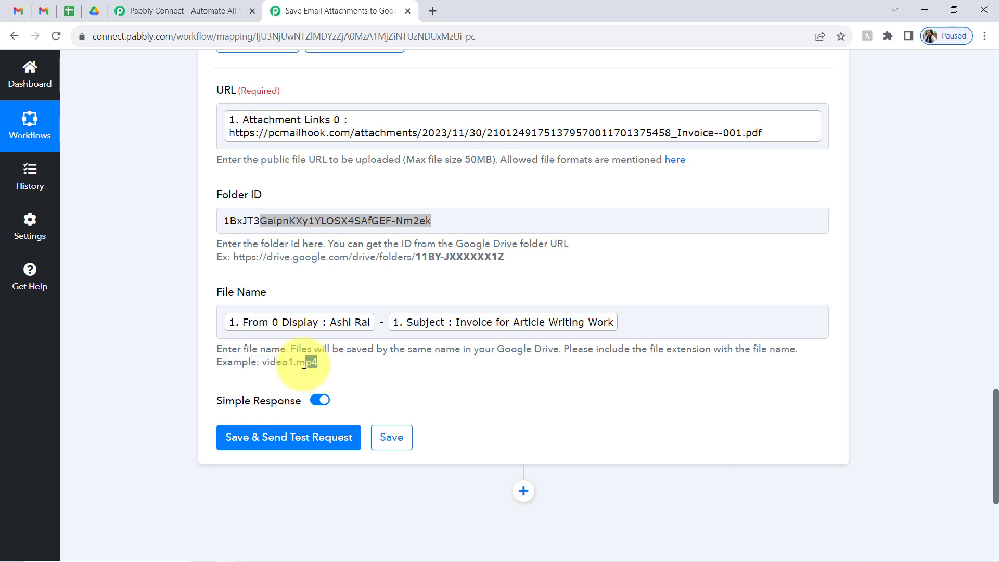
click(610, 327)
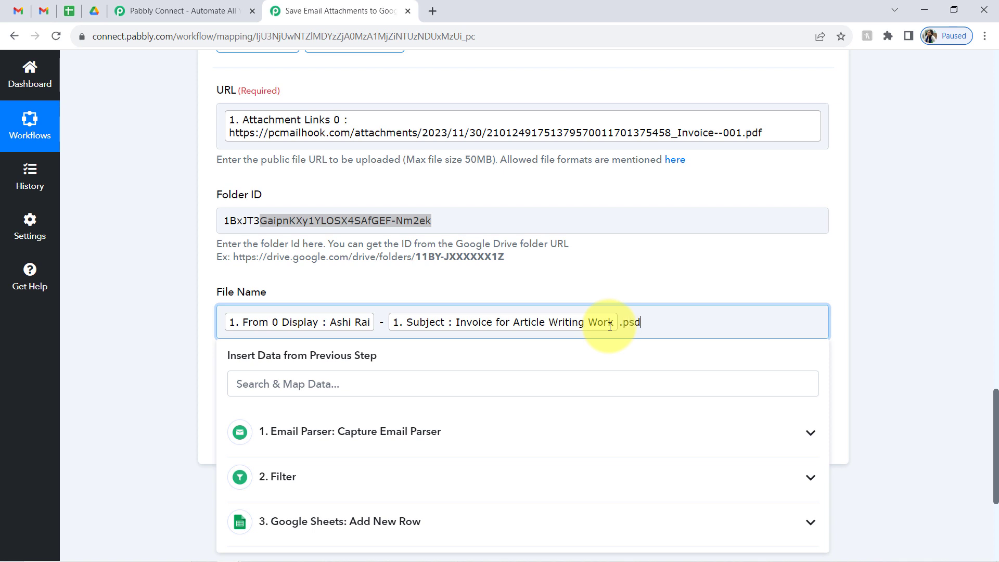
click(266, 437)
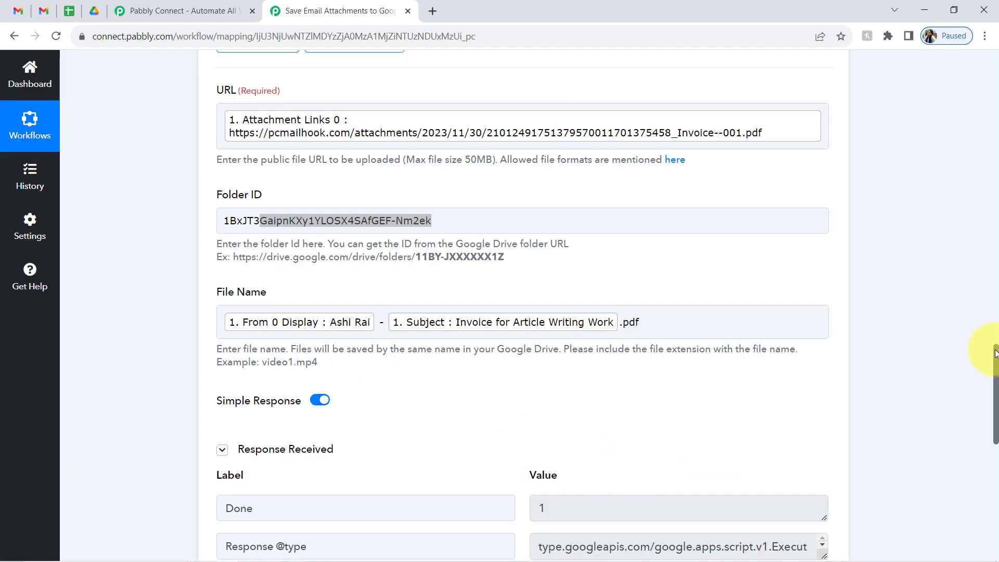
- Scroll to the Drive upload response and highlight its 'success' status value
drag(996, 354, 993, 406)
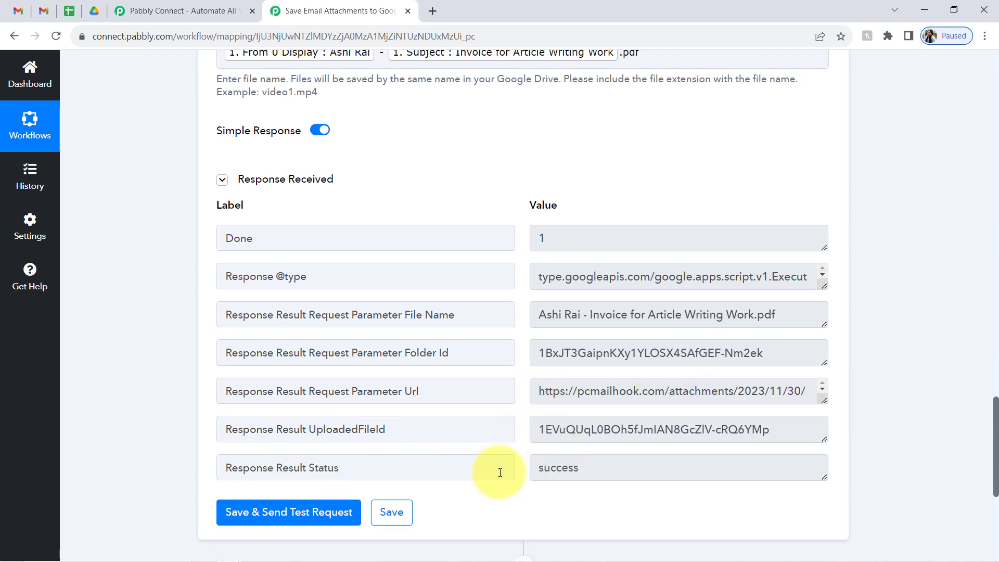
drag(539, 468, 562, 468)
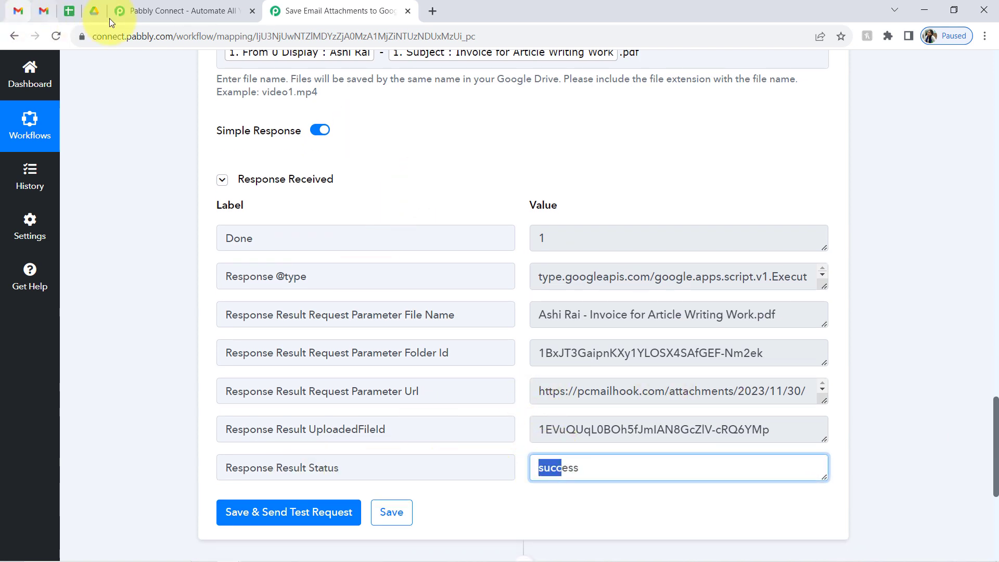
- Preview the uploaded invoice PDF in the Attachments from Gmail Drive folder, then return to Gmail
click(94, 9)
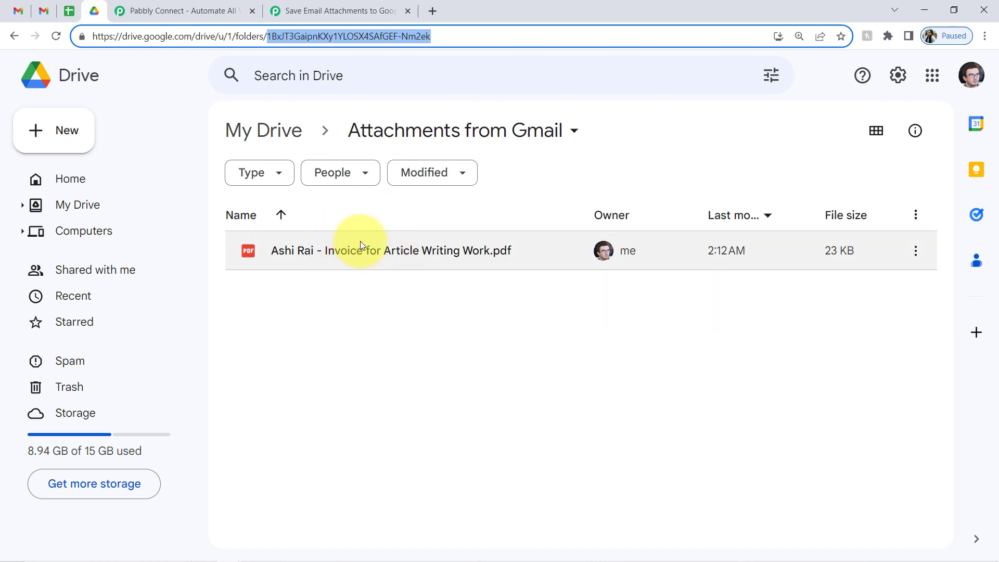
click(314, 244)
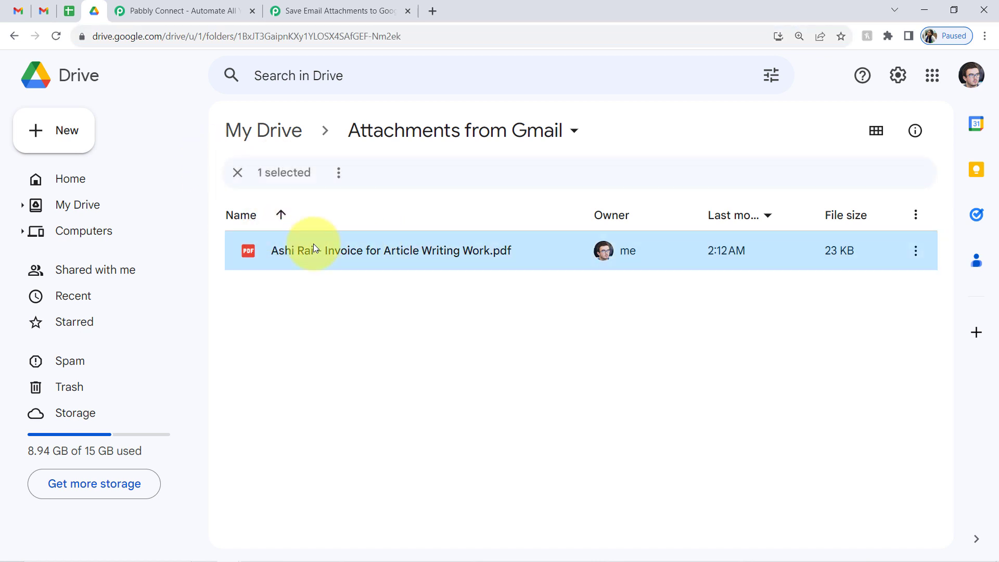
double_click(313, 244)
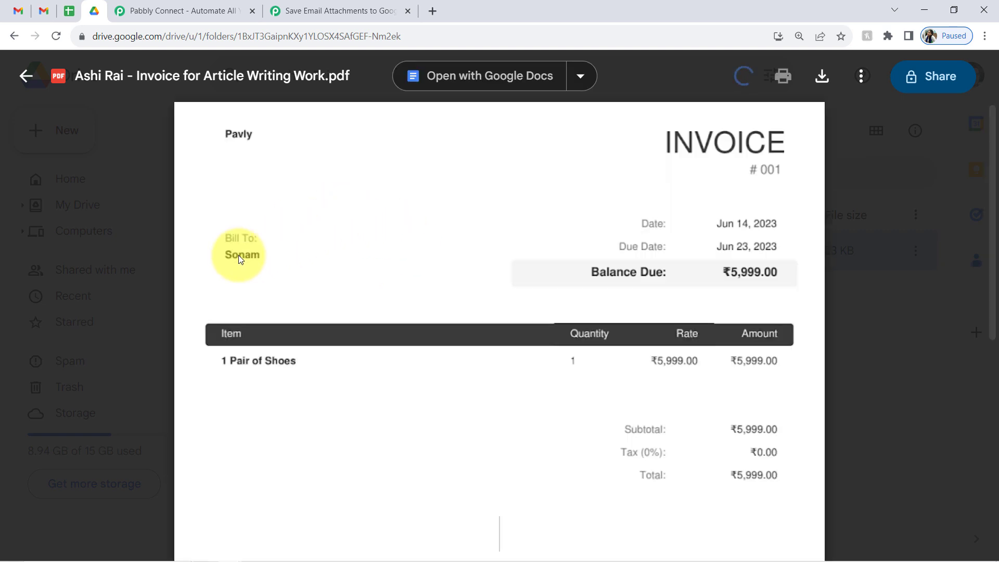
click(132, 288)
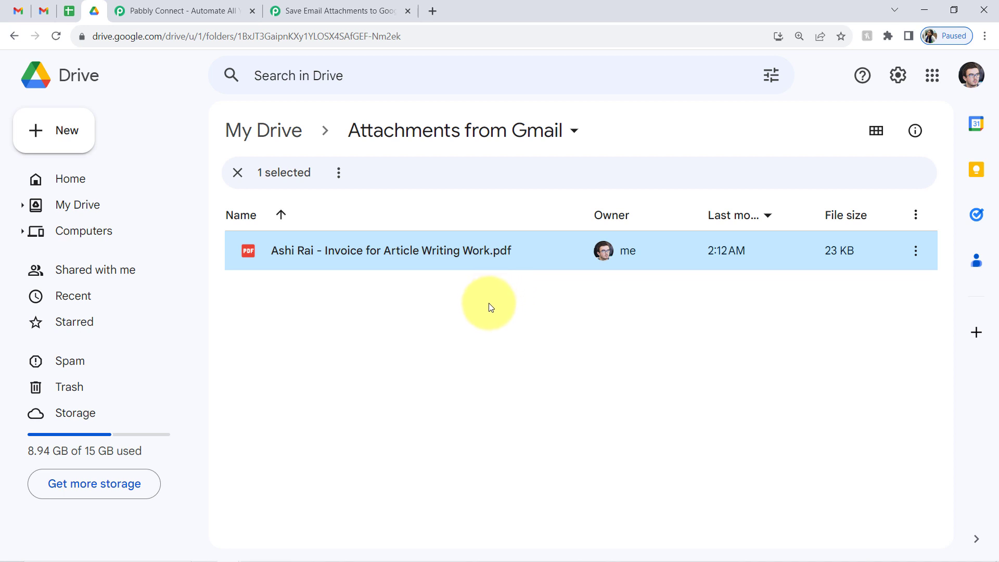
click(44, 6)
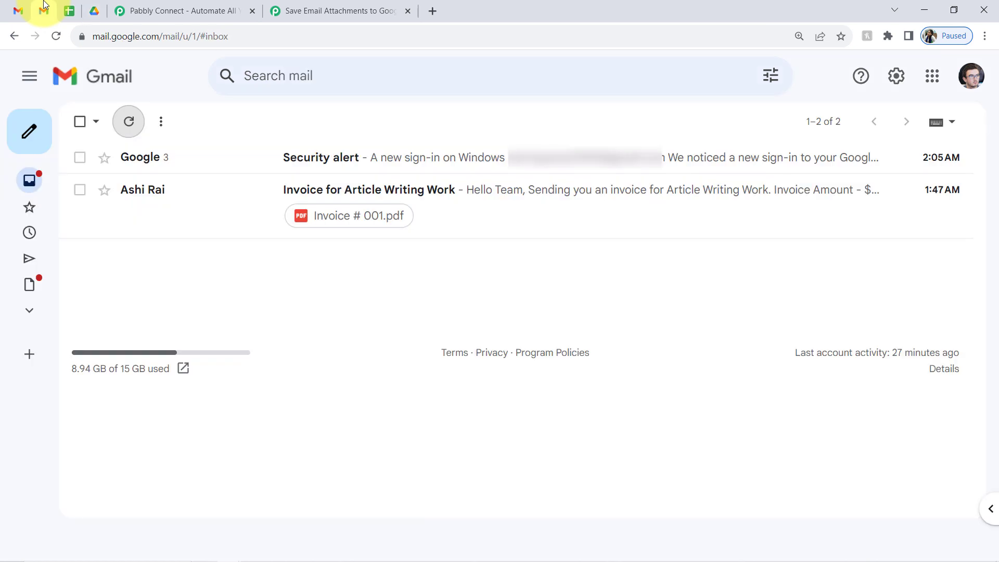
- Collapse the Filter, Google Sheets and Google Drive upload steps and check the workflow toggle is ON
click(280, 6)
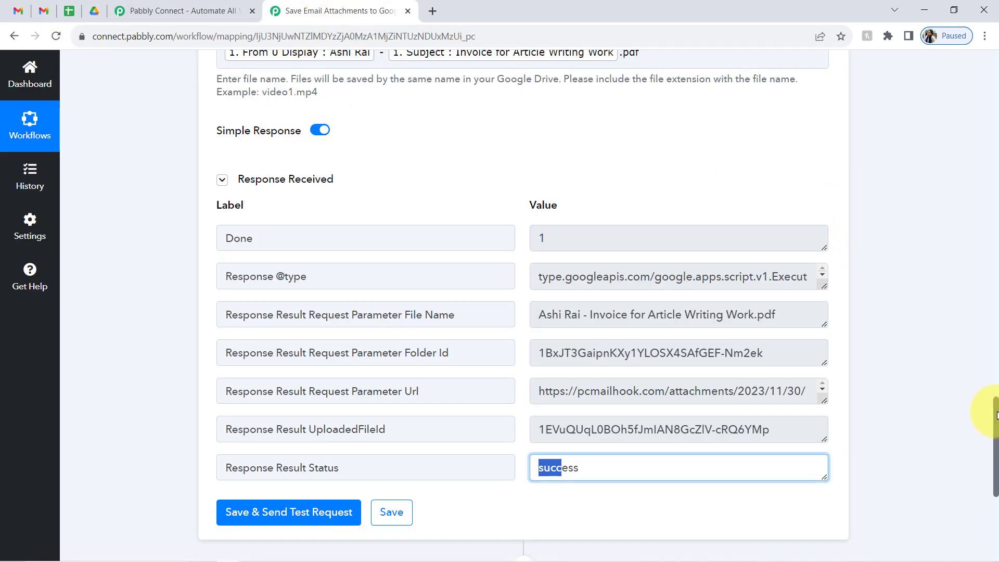
drag(997, 415, 987, 125)
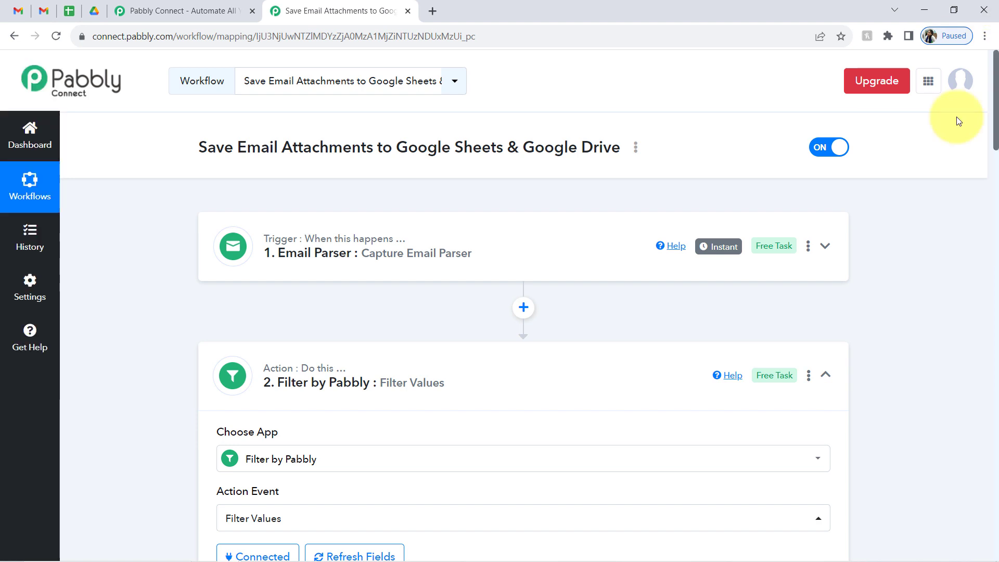
click(283, 359)
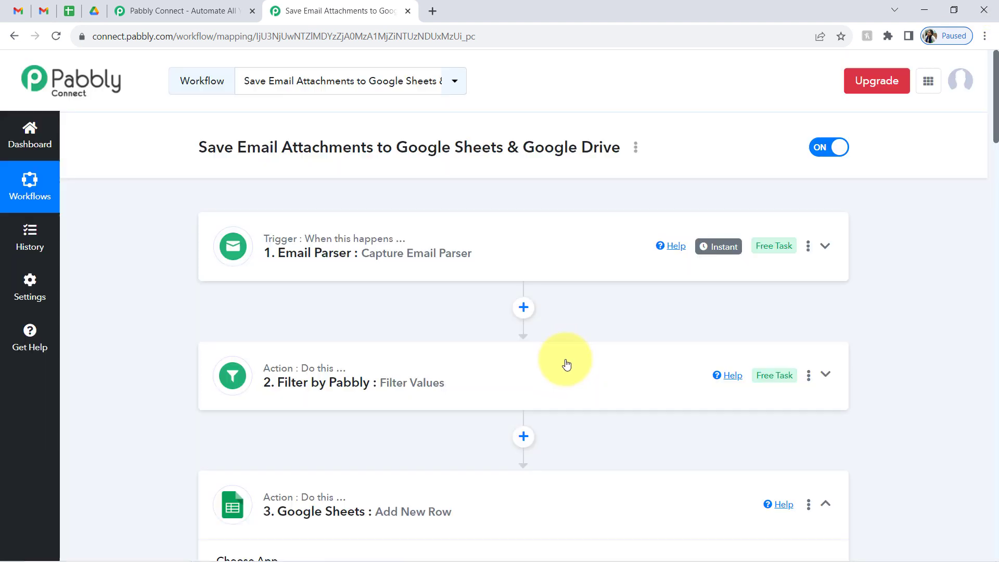
scroll(987, 148, down, 3)
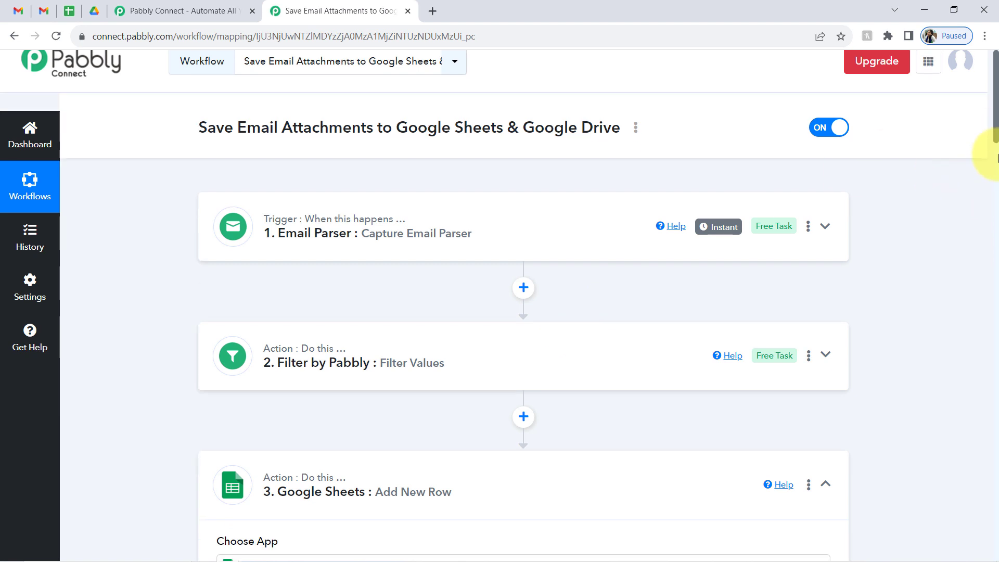
click(347, 345)
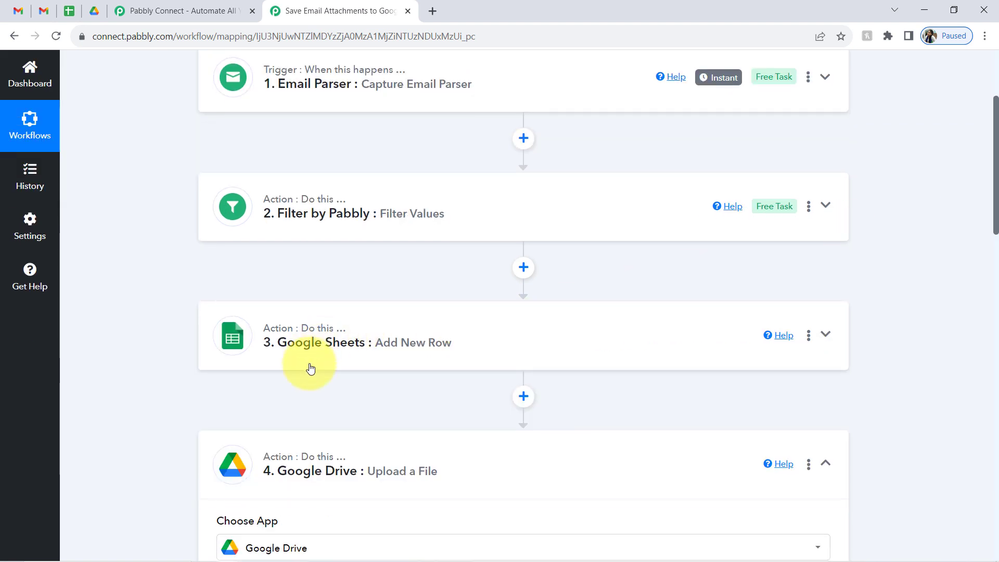
click(333, 461)
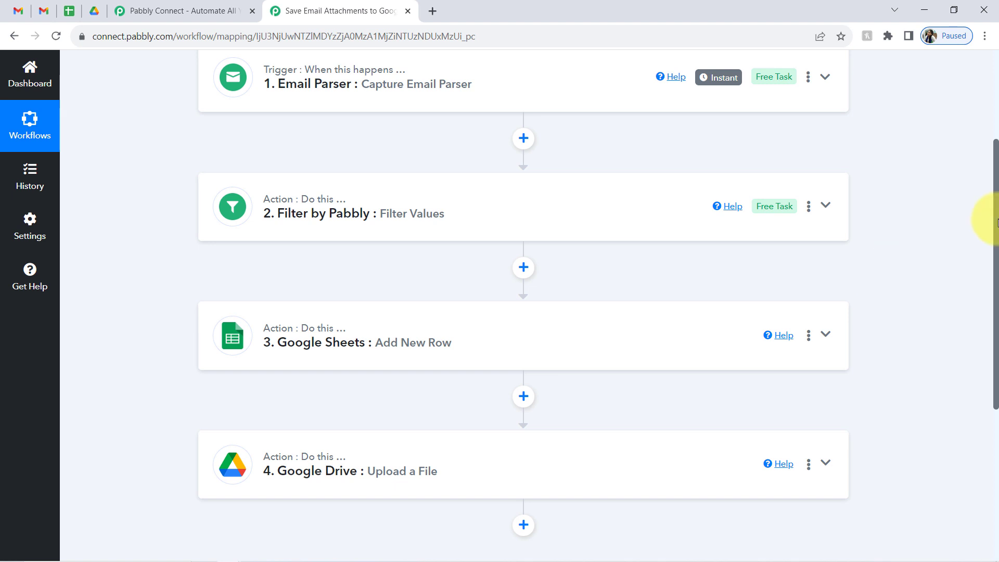
scroll(988, 167, up, 3)
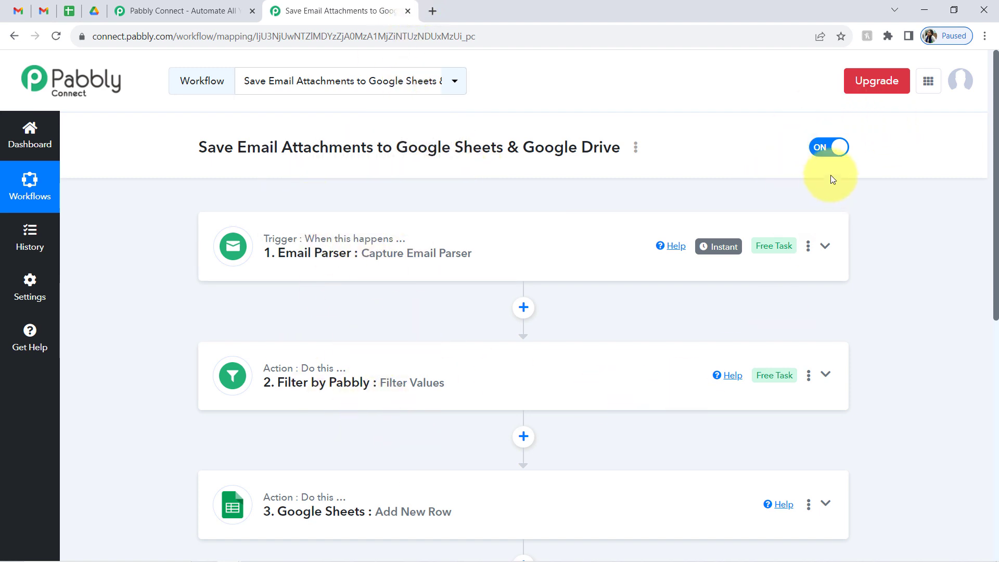
click(837, 156)
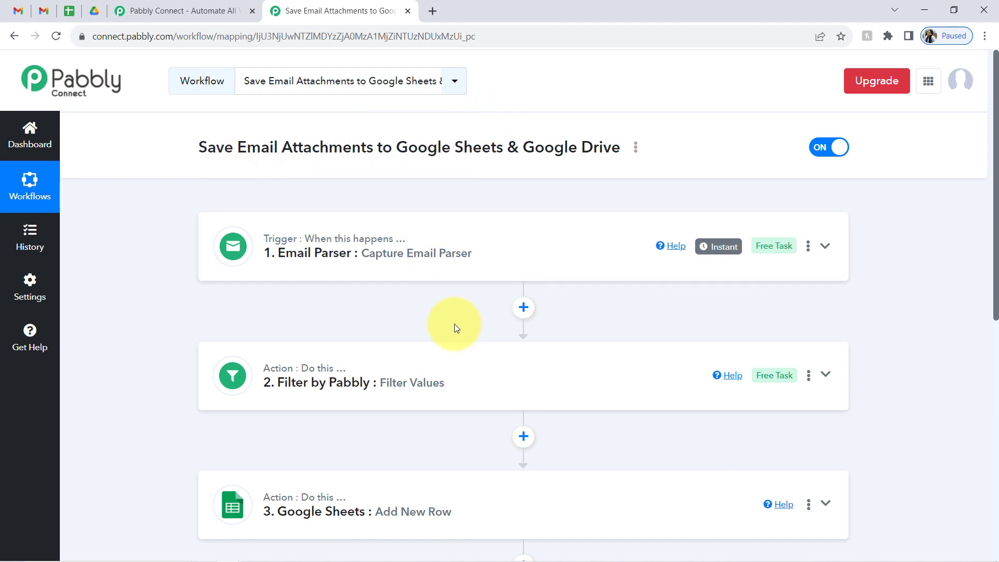
- Copy the workflow's share link from the Share Workflow dialog and close it
click(636, 149)
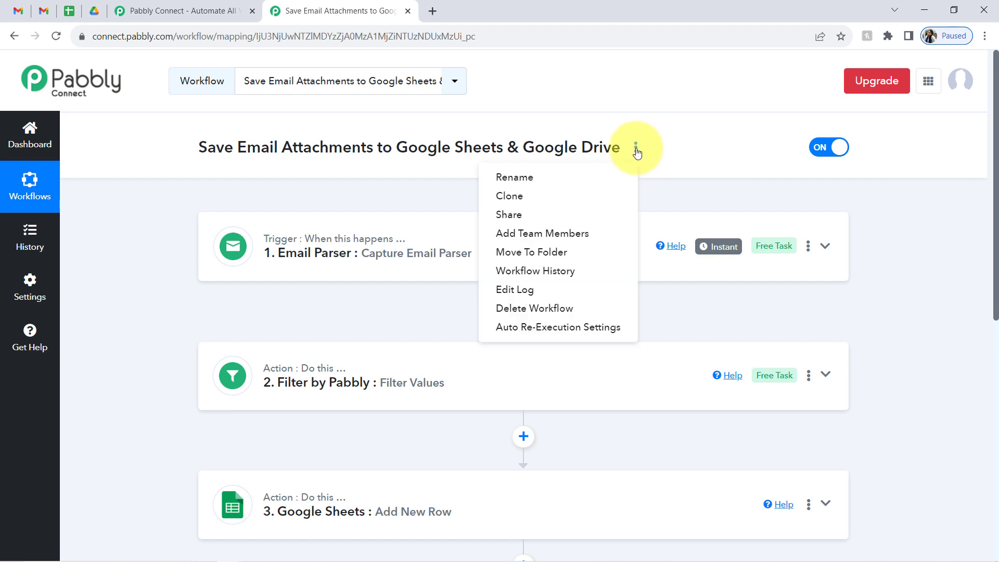
click(538, 214)
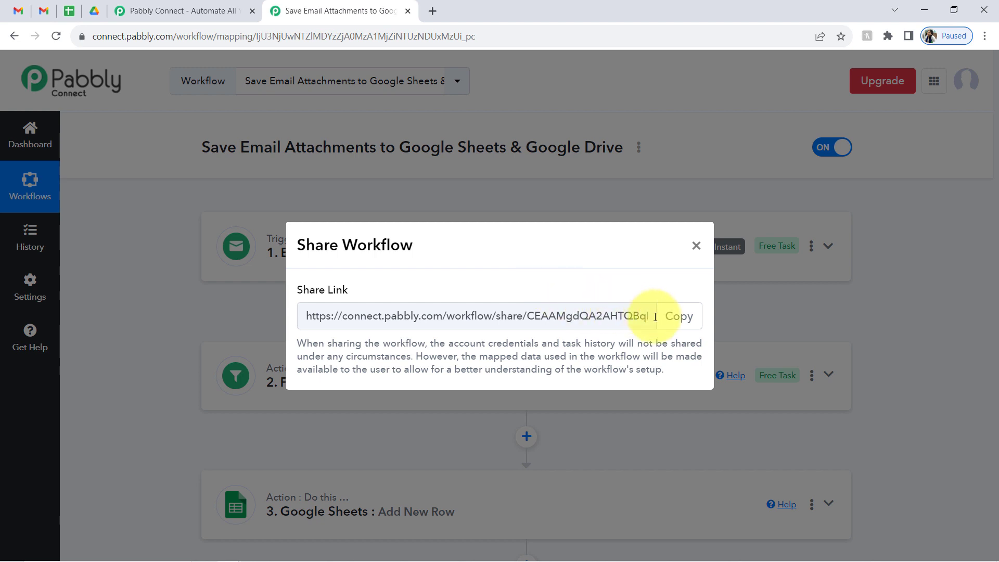
click(690, 327)
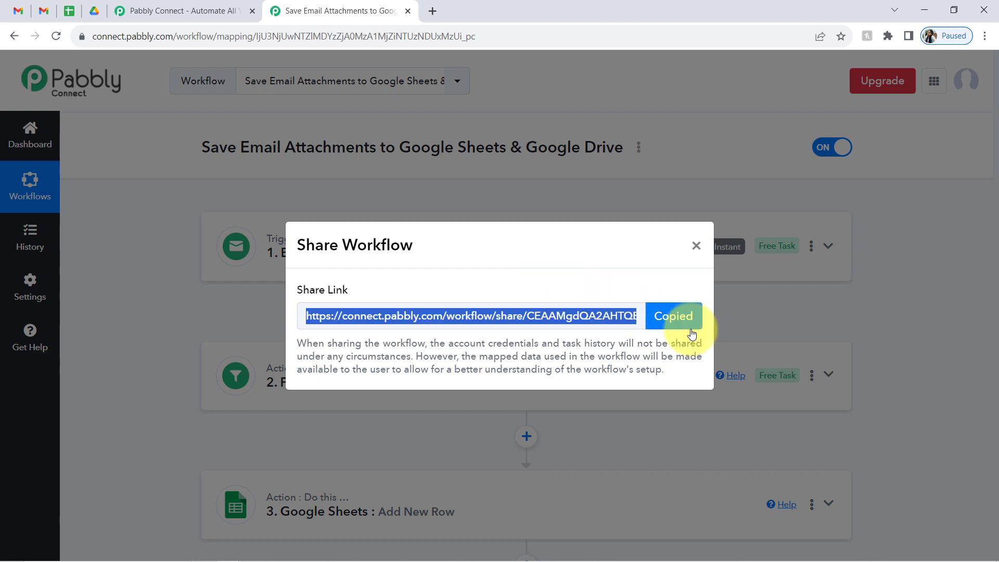
click(695, 246)
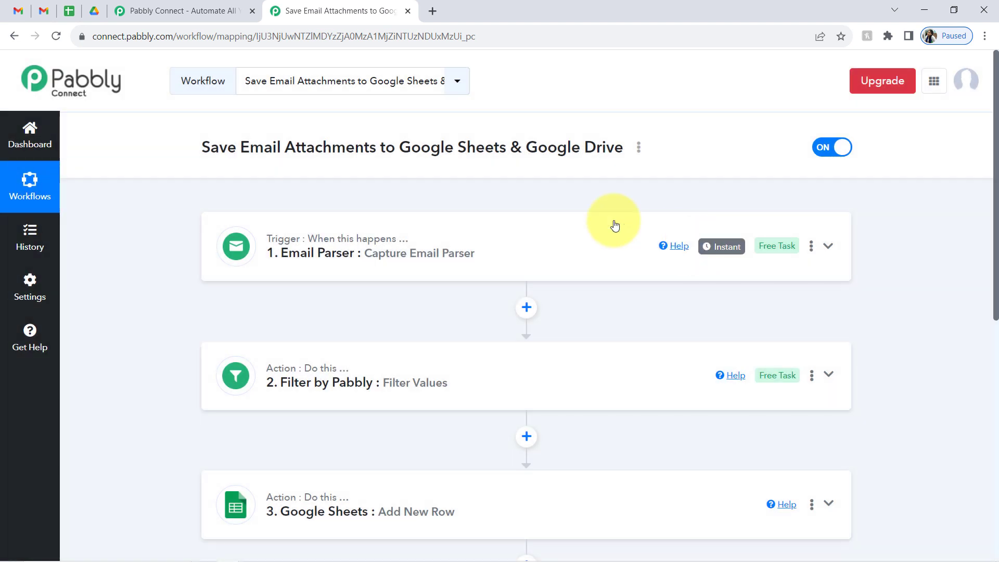
scroll(995, 151, down, 2)
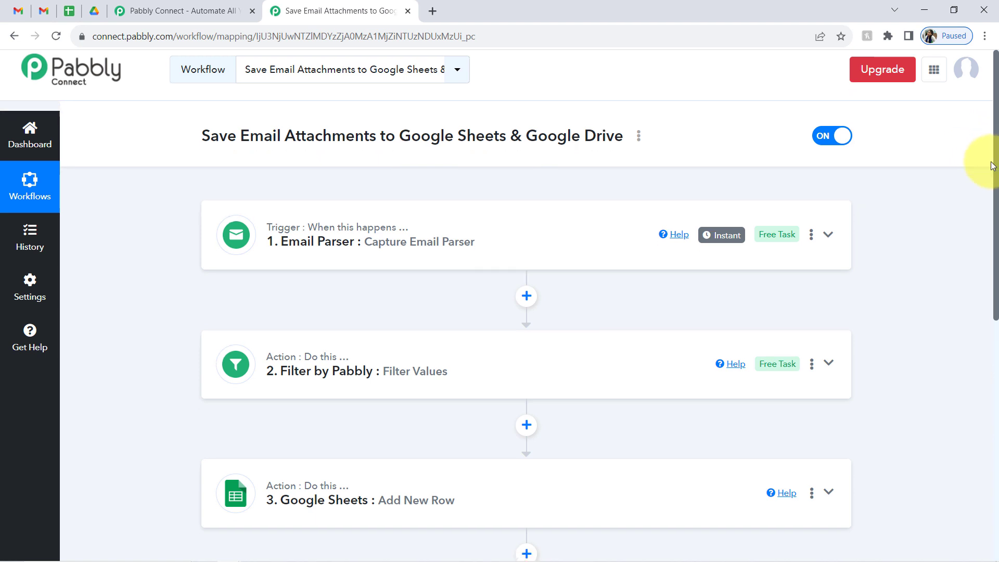
scroll(984, 223, down, 2)
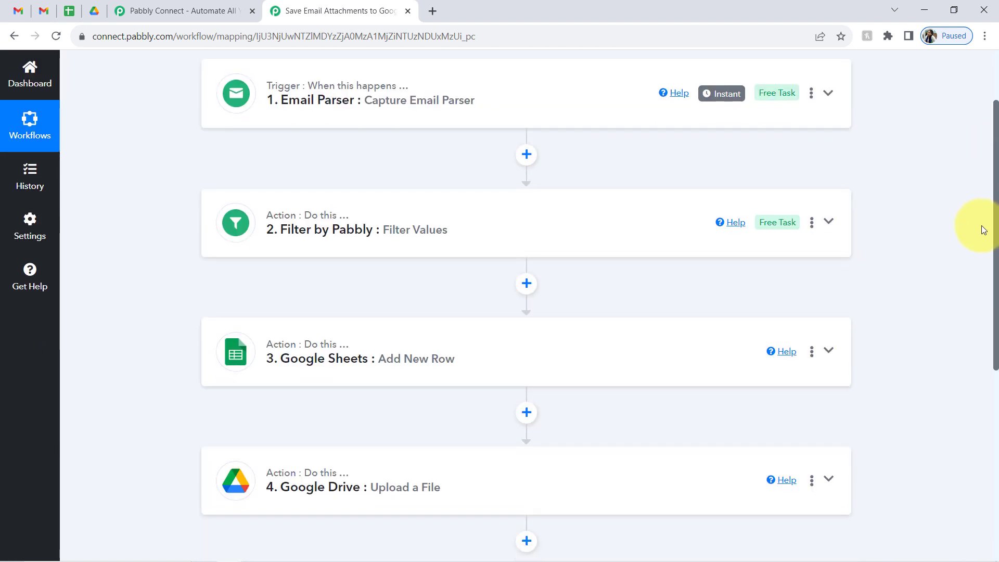